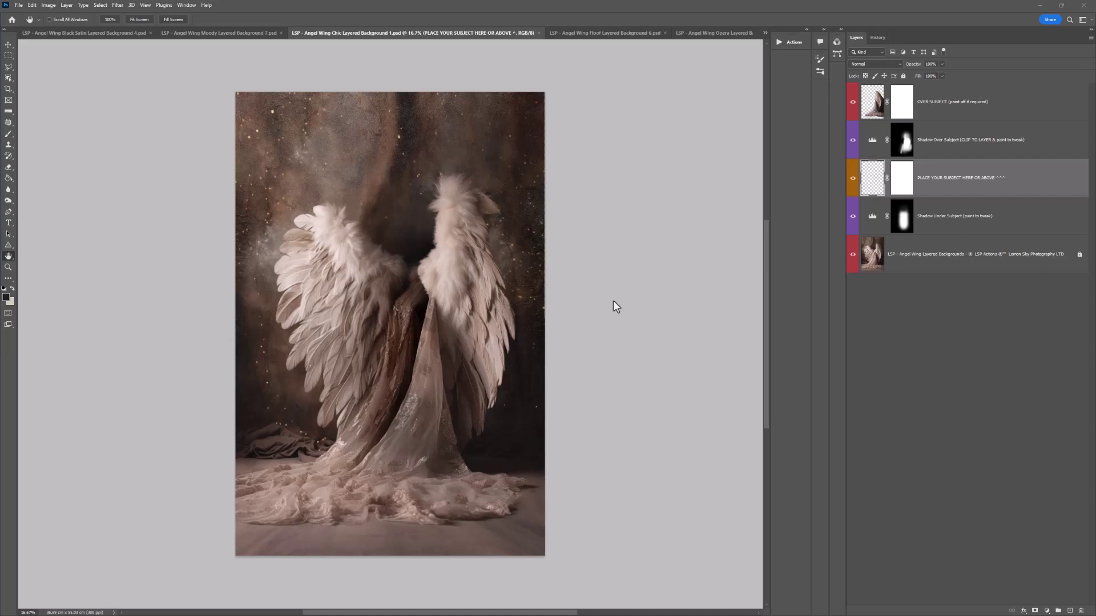
Look over the Floof and Opera backgrounds, then select the OVER SUBJECT layer in Chic.
click(618, 33)
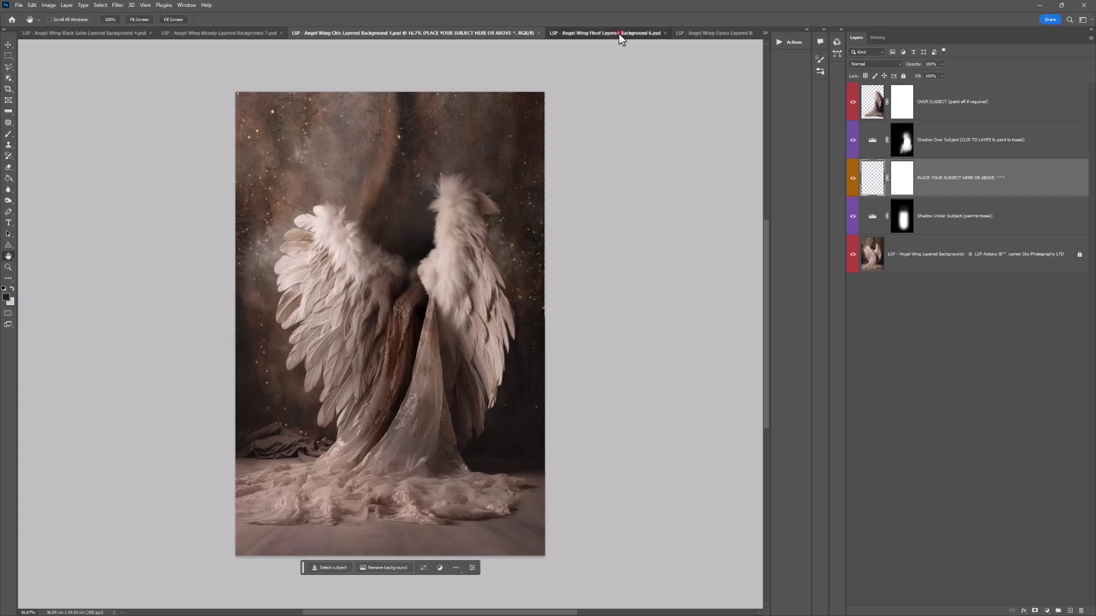
click(703, 33)
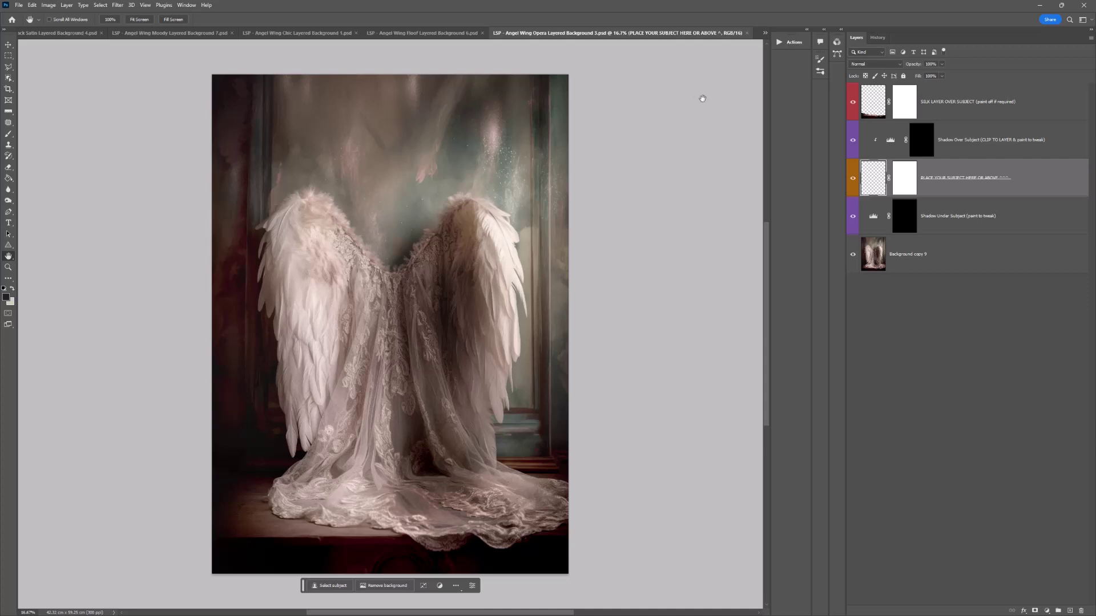
click(440, 33)
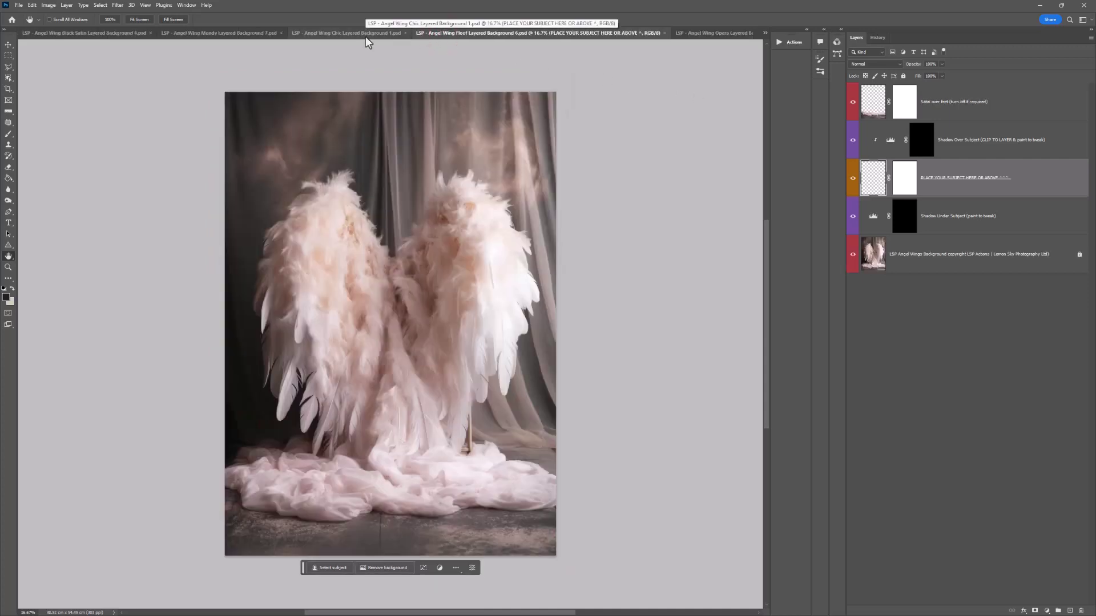
click(366, 34)
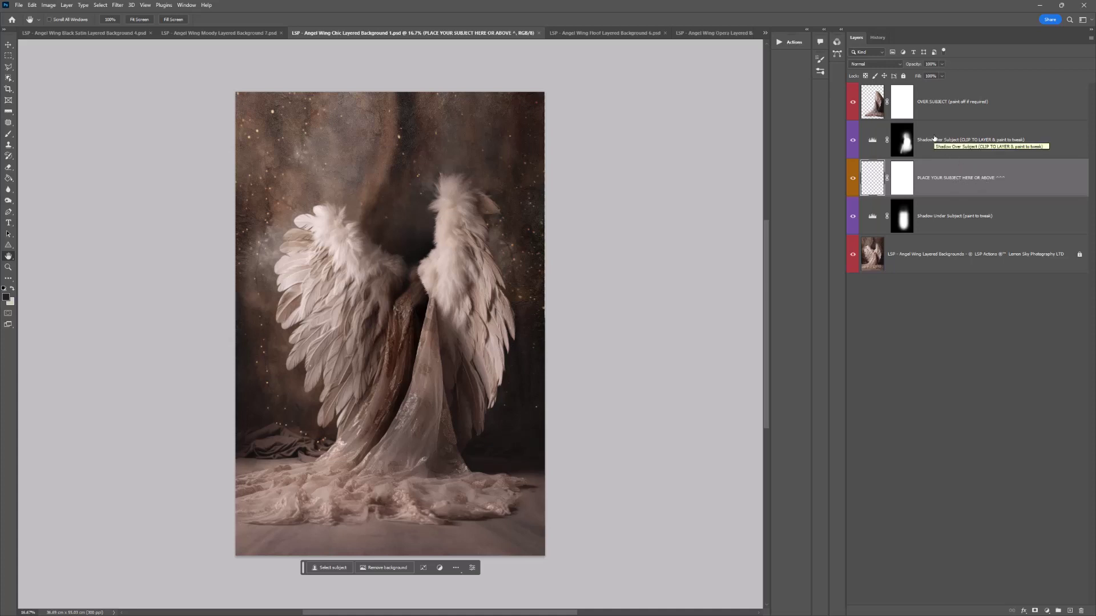
click(929, 93)
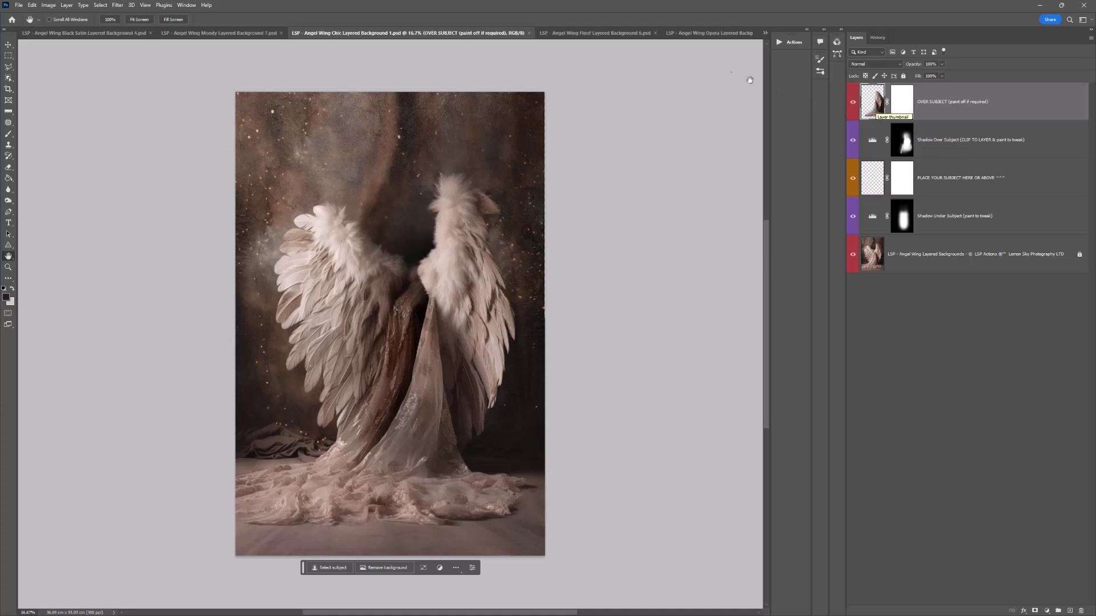
Select the Satin over feet and PLACE YOUR SUBJECT layers in Floof, then switch to Opera.
click(604, 36)
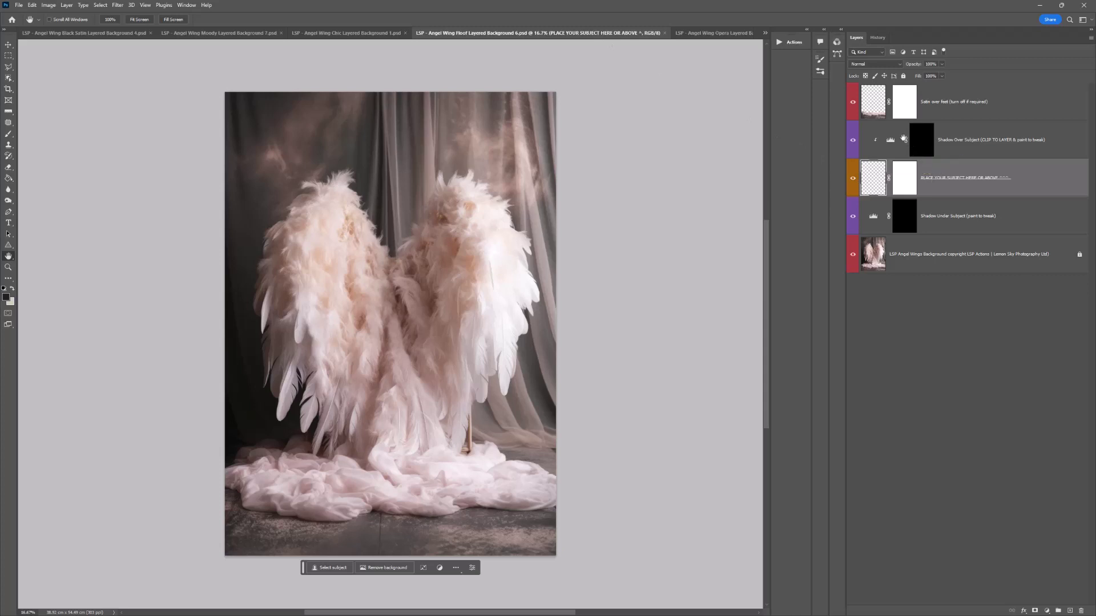
click(878, 112)
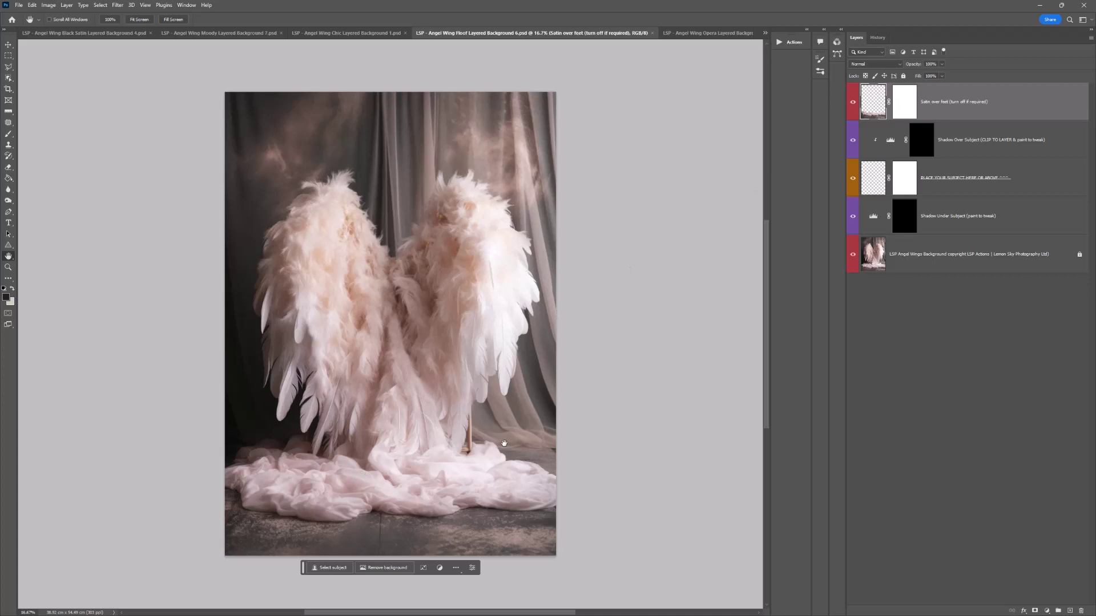
click(875, 177)
click(709, 33)
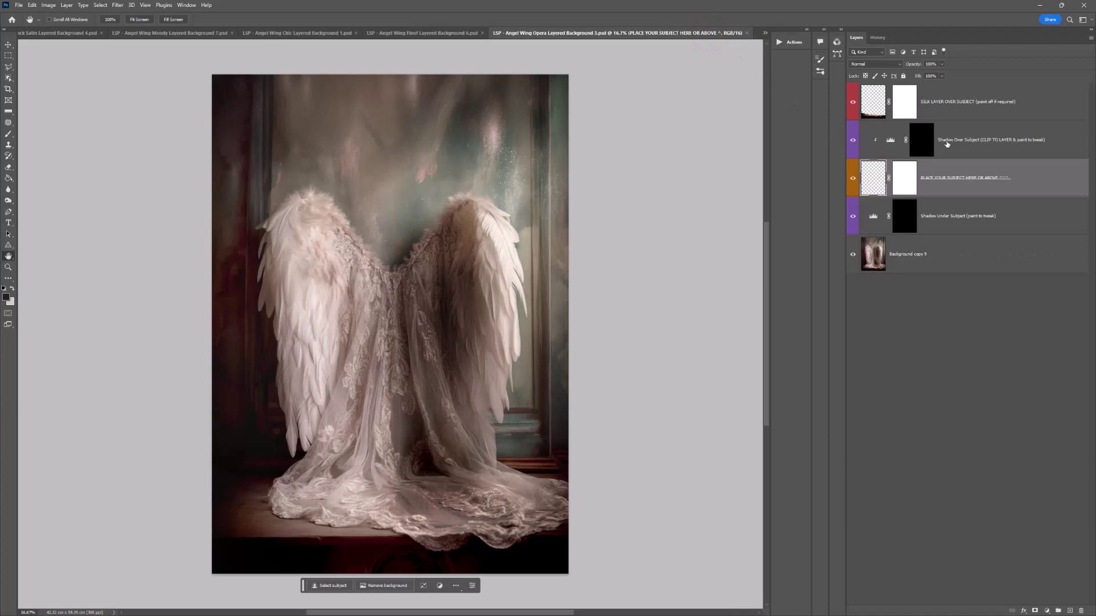
click(939, 102)
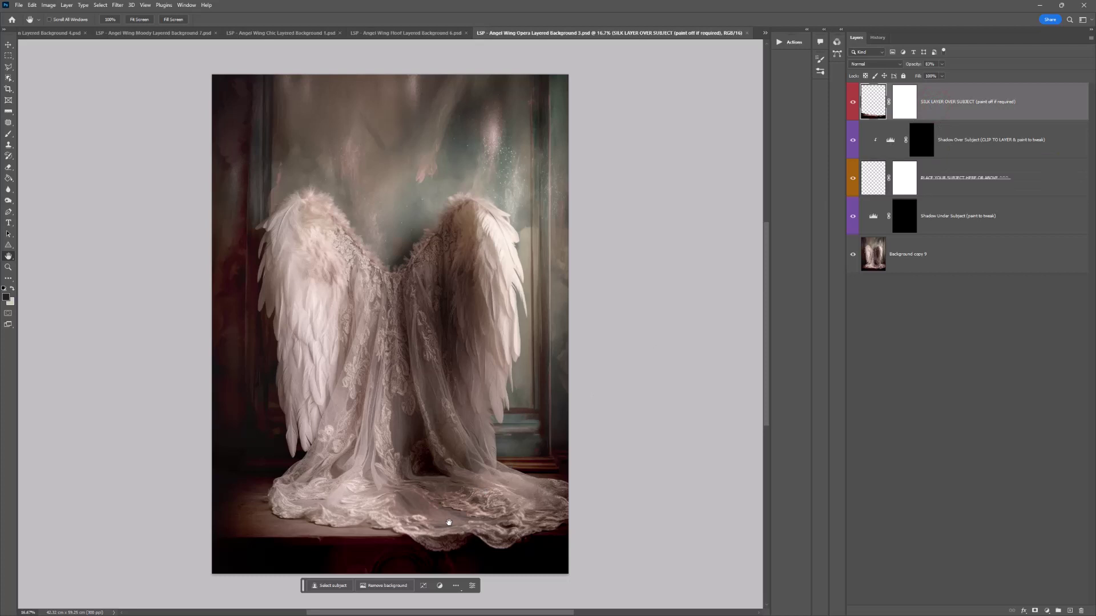
click(867, 196)
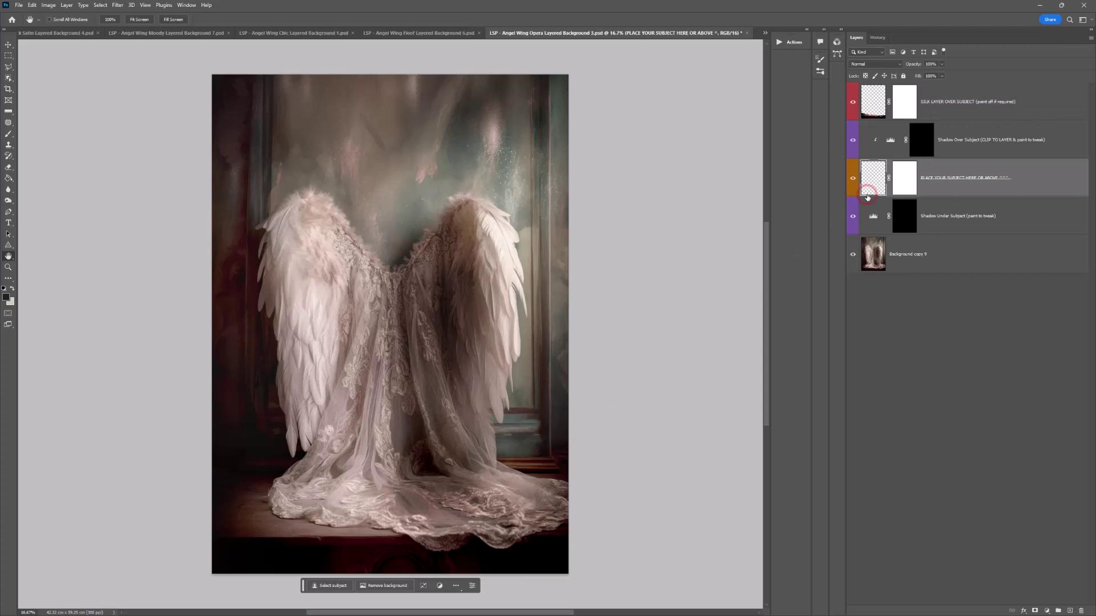
Back in the Chic document, target the PLACE YOUR SUBJECT HERE OR ABOVE layer.
click(340, 36)
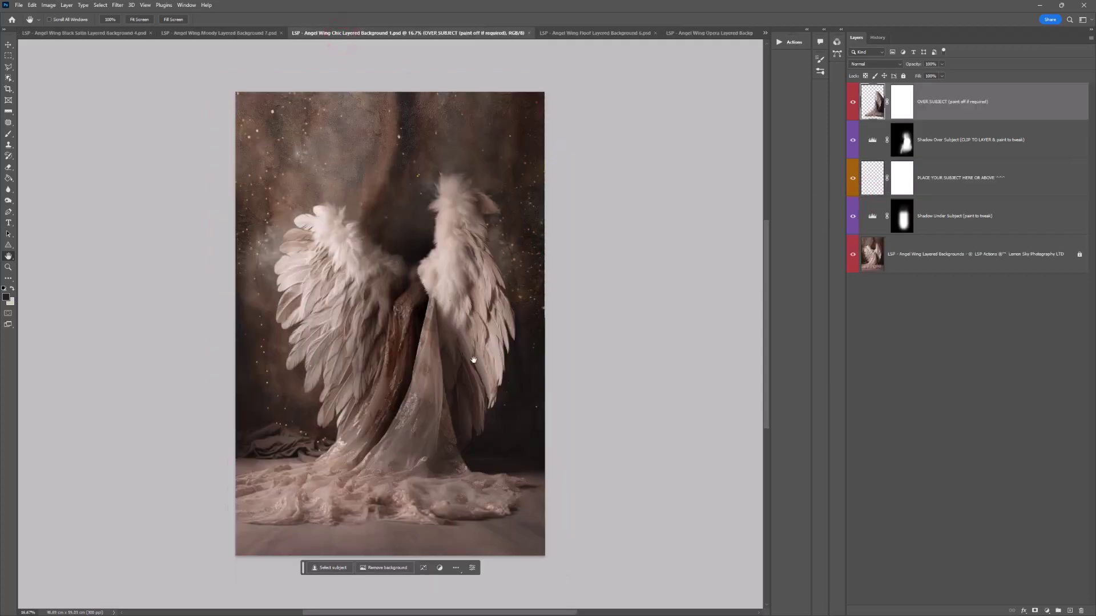
click(612, 34)
click(695, 33)
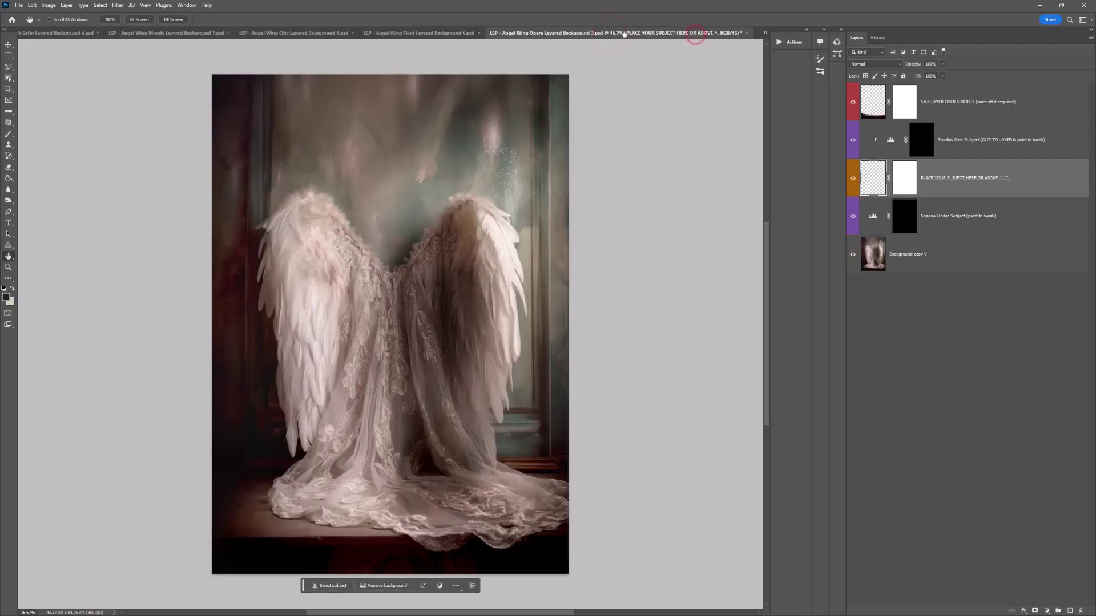
click(272, 34)
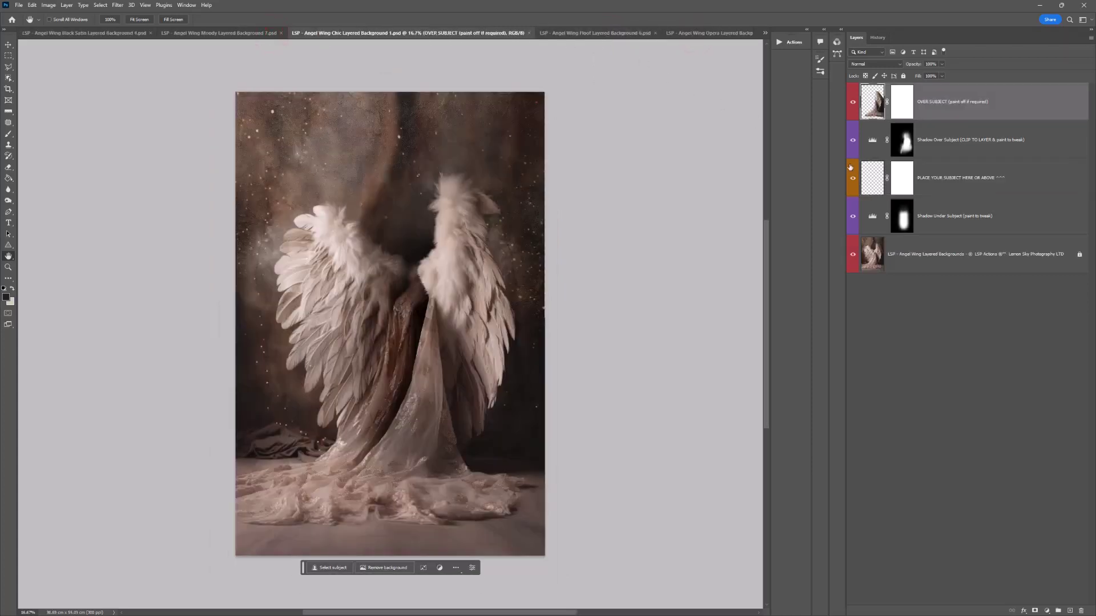
click(870, 177)
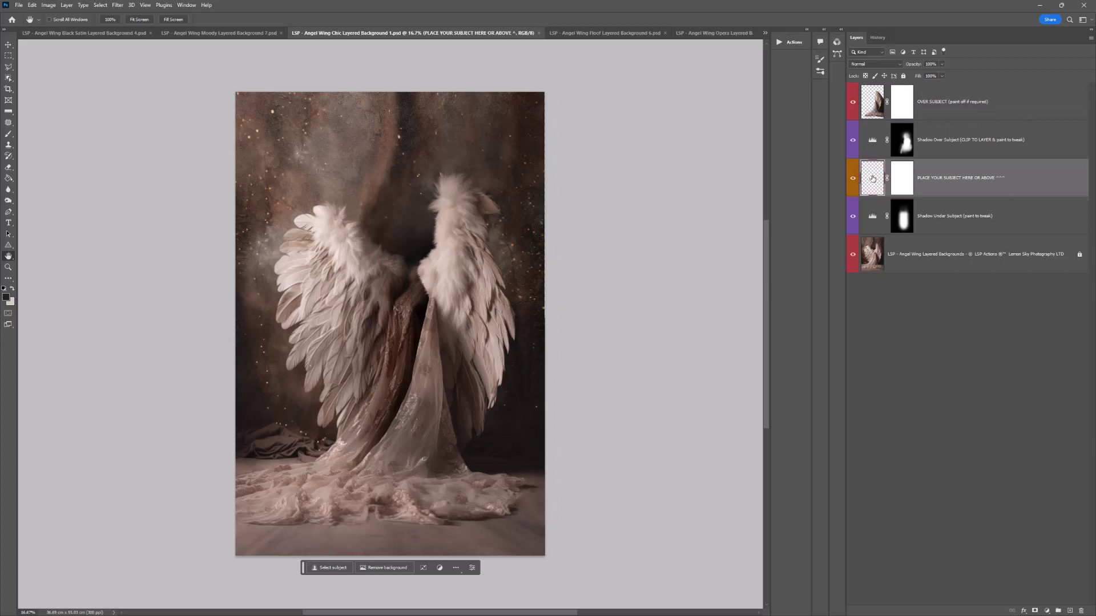
Float the Actions panel beside the image, then collapse it to widen the canvas.
click(18, 5)
click(791, 40)
drag(686, 40, 801, 89)
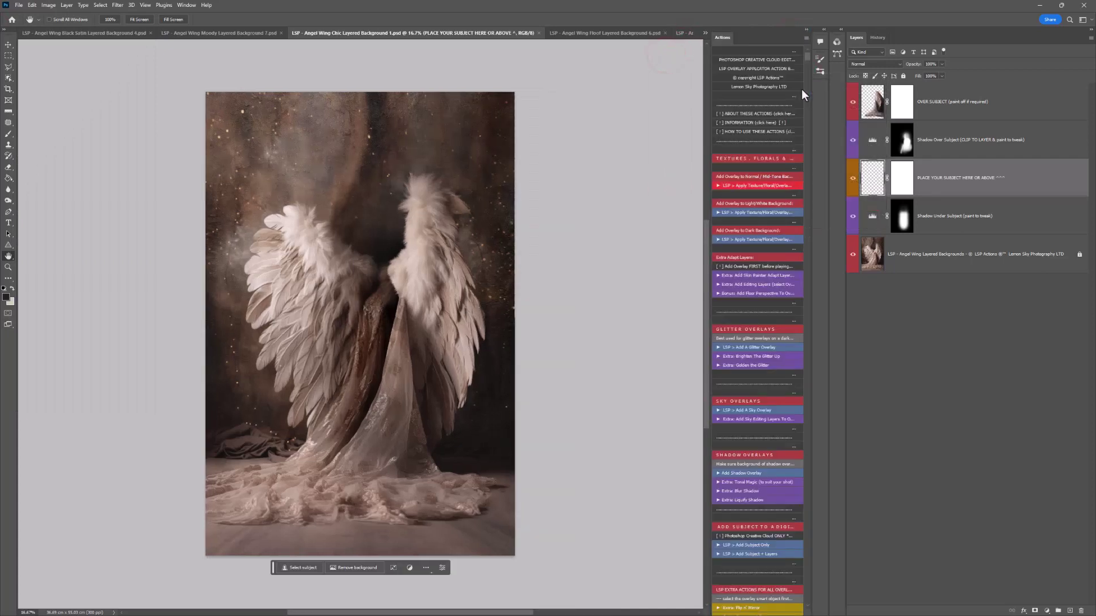
click(806, 29)
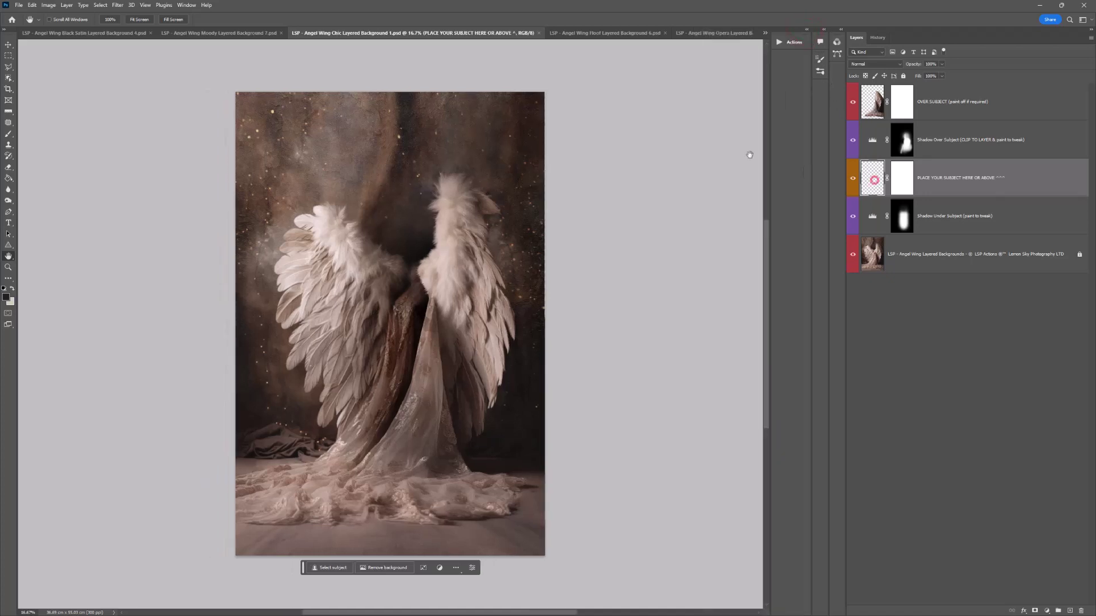
Place the pregnant subject photo as an embedded image into the Chic document.
click(19, 6)
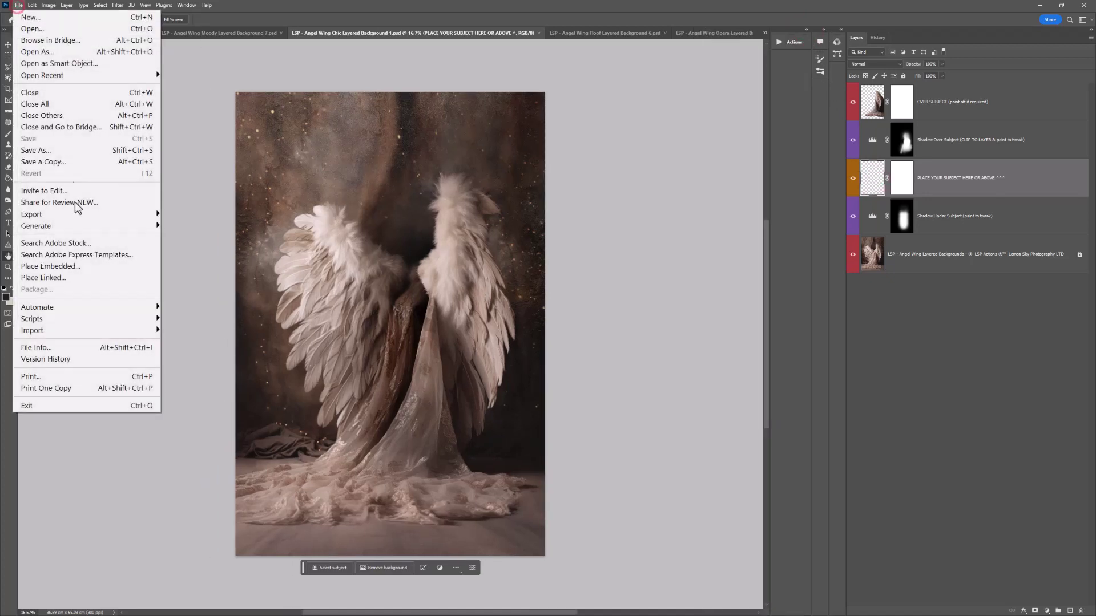
click(93, 266)
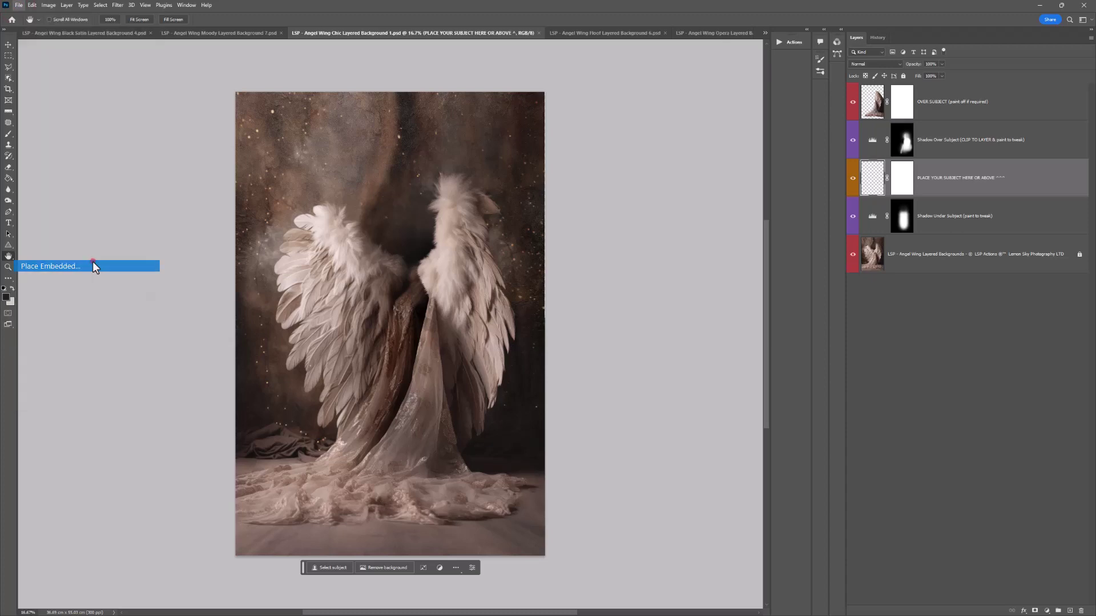
double_click(227, 354)
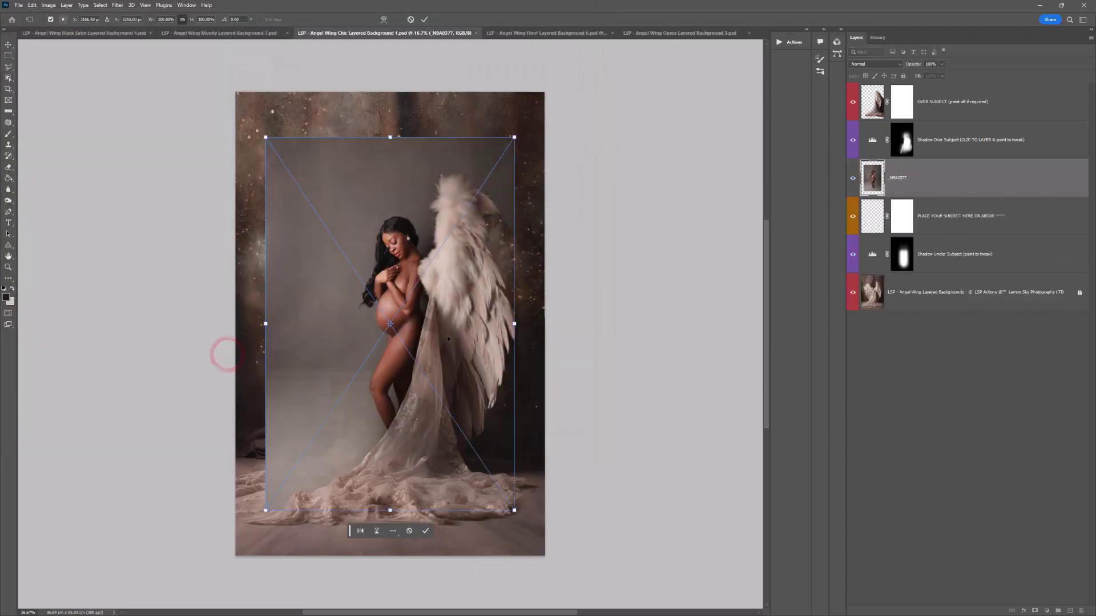
mouse_move(419, 347)
mouse_down()
mouse_move(342, 374)
mouse_move(445, 371)
mouse_move(396, 347)
mouse_move(414, 362)
mouse_up()
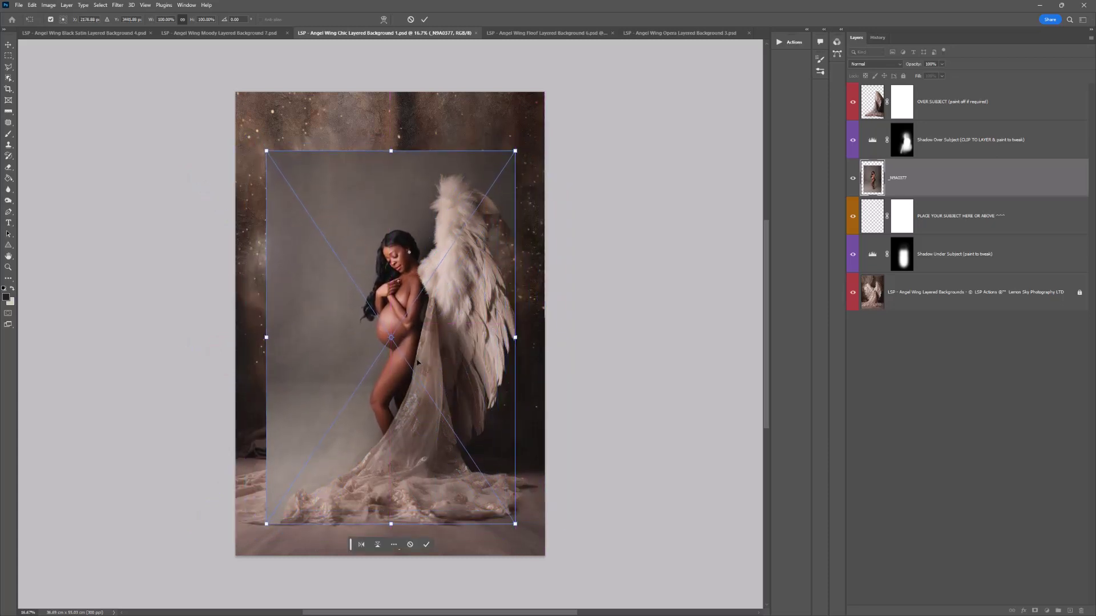
Lower the photo to 51% opacity, centre her between the wings and commit.
drag(942, 65, 925, 74)
mouse_move(405, 390)
mouse_down()
mouse_move(377, 375)
mouse_move(404, 378)
mouse_move(406, 401)
mouse_up()
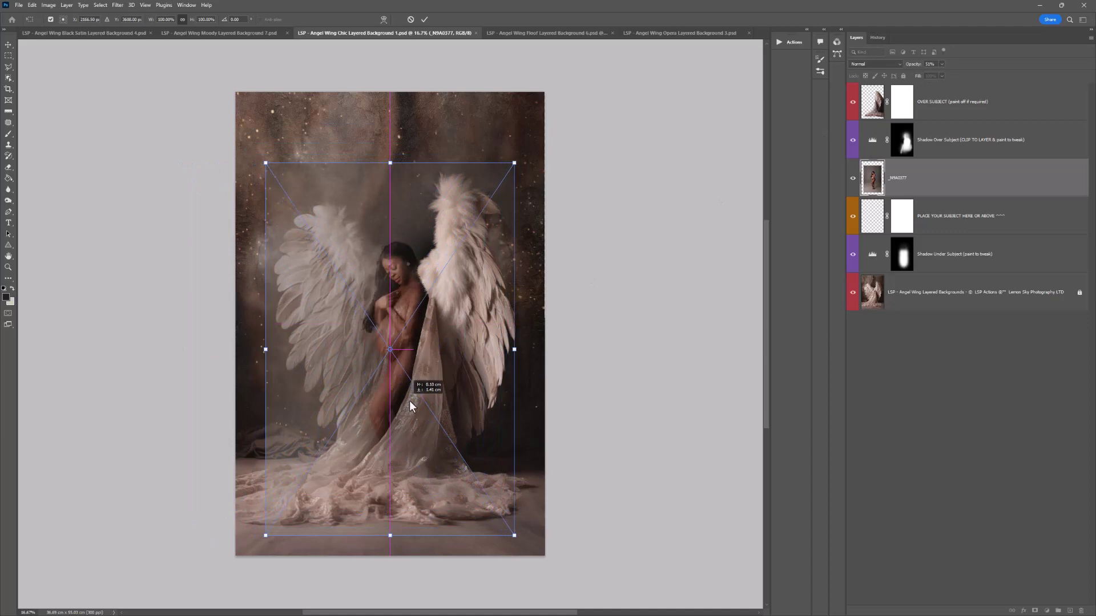
drag(409, 401, 409, 400)
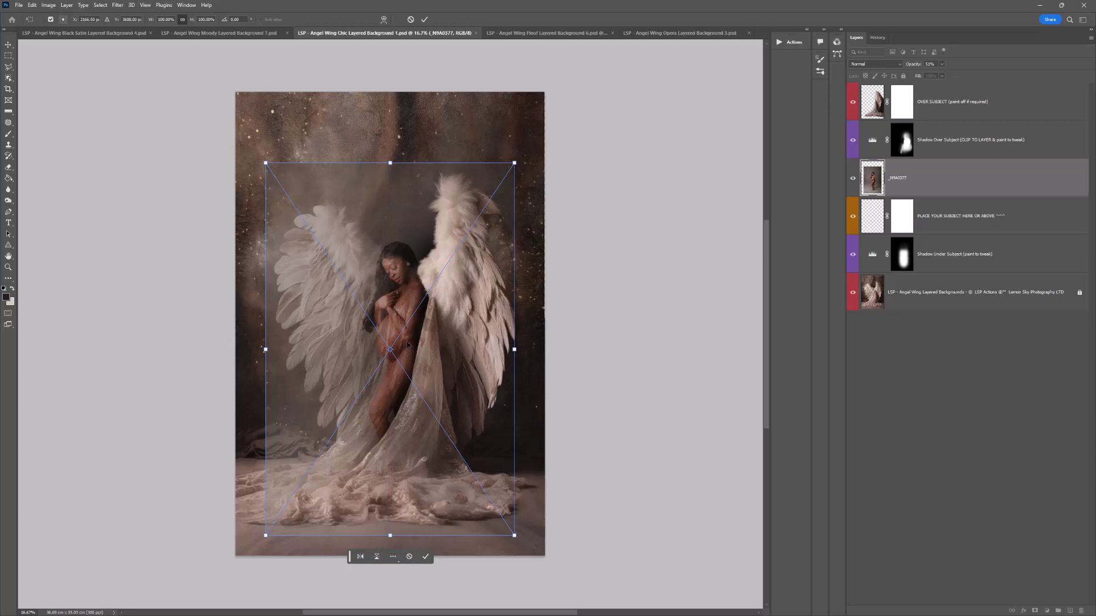
mouse_move(408, 344)
mouse_down()
mouse_move(371, 347)
mouse_move(415, 336)
mouse_up()
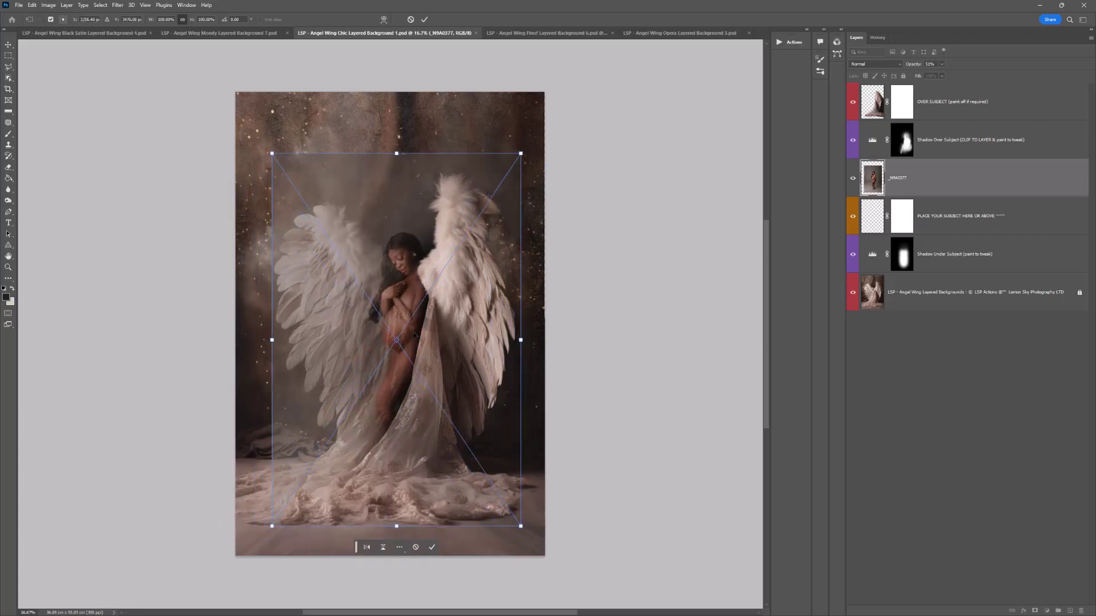
click(937, 106)
click(933, 113)
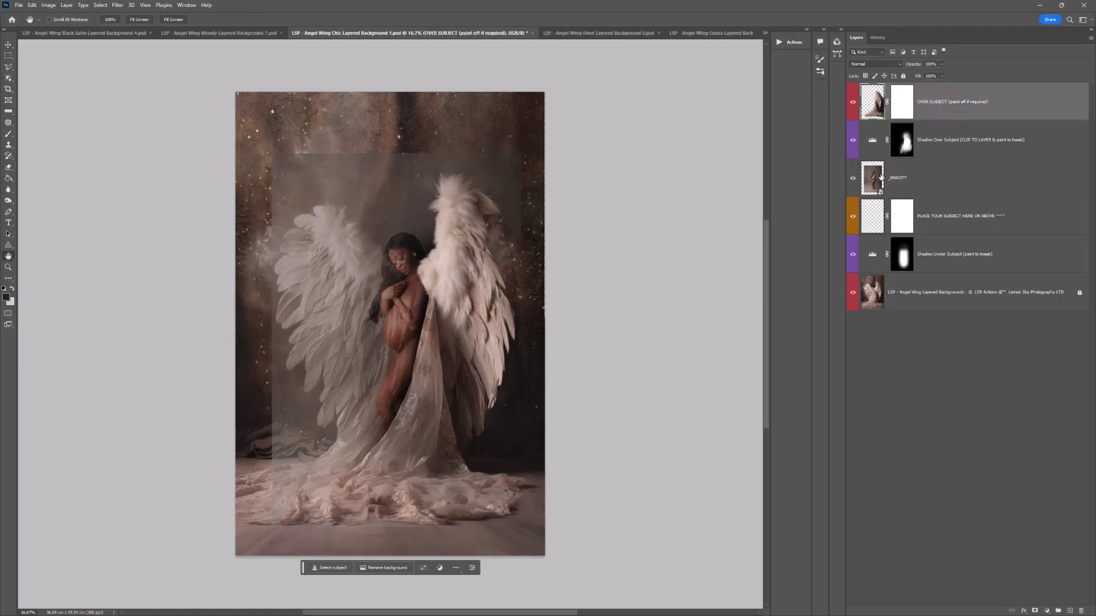
click(882, 178)
key(v)
mouse_move(407, 351)
mouse_down()
mouse_move(398, 357)
mouse_move(408, 352)
mouse_up()
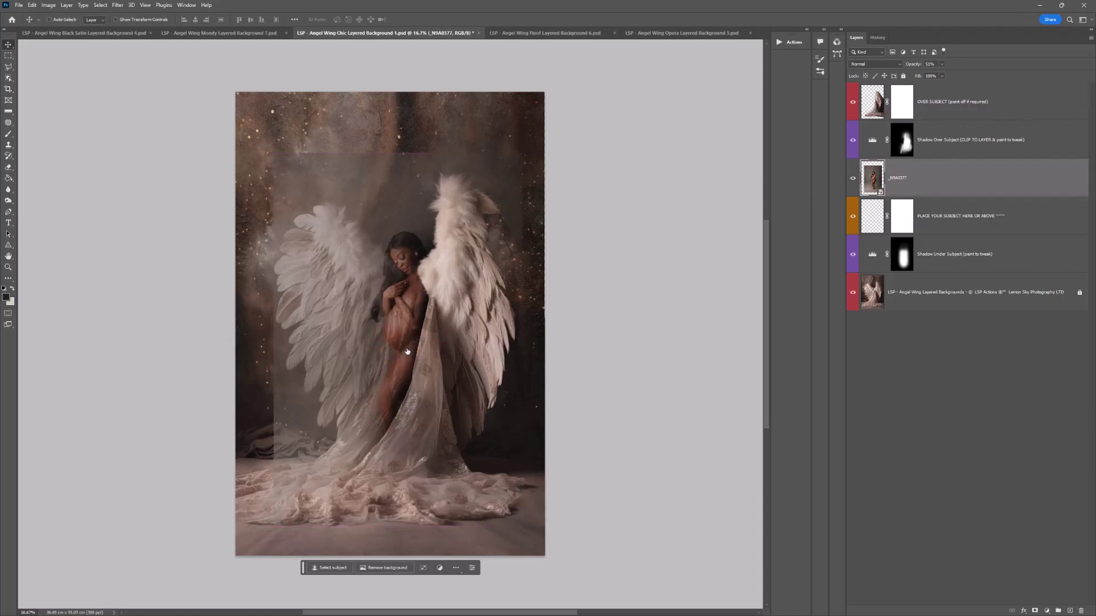
mouse_move(410, 311)
mouse_down()
mouse_move(374, 304)
mouse_move(404, 312)
mouse_up()
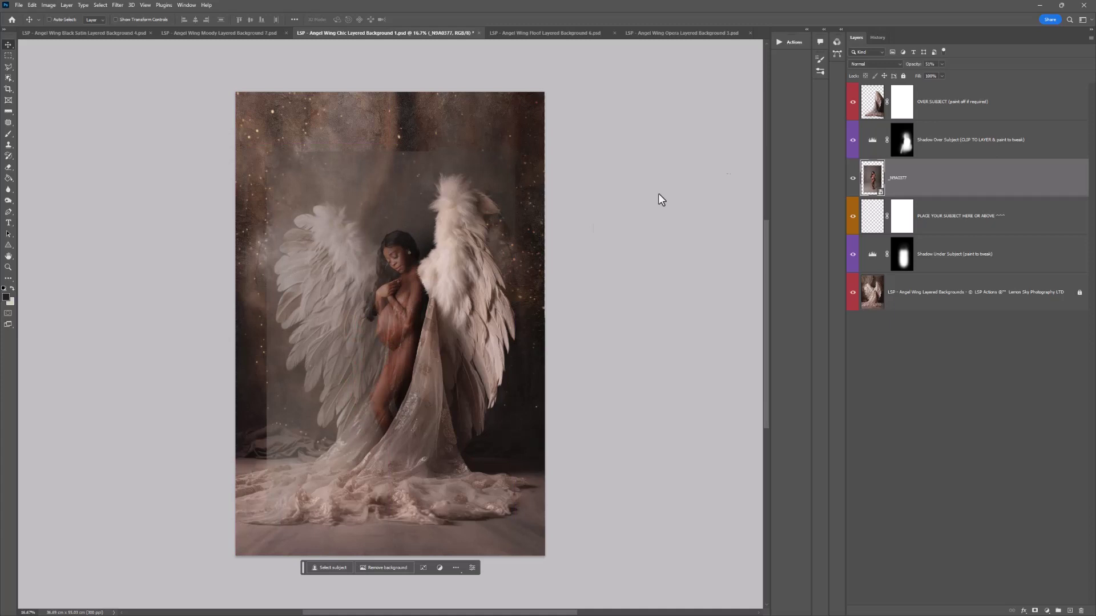
drag(943, 66, 993, 80)
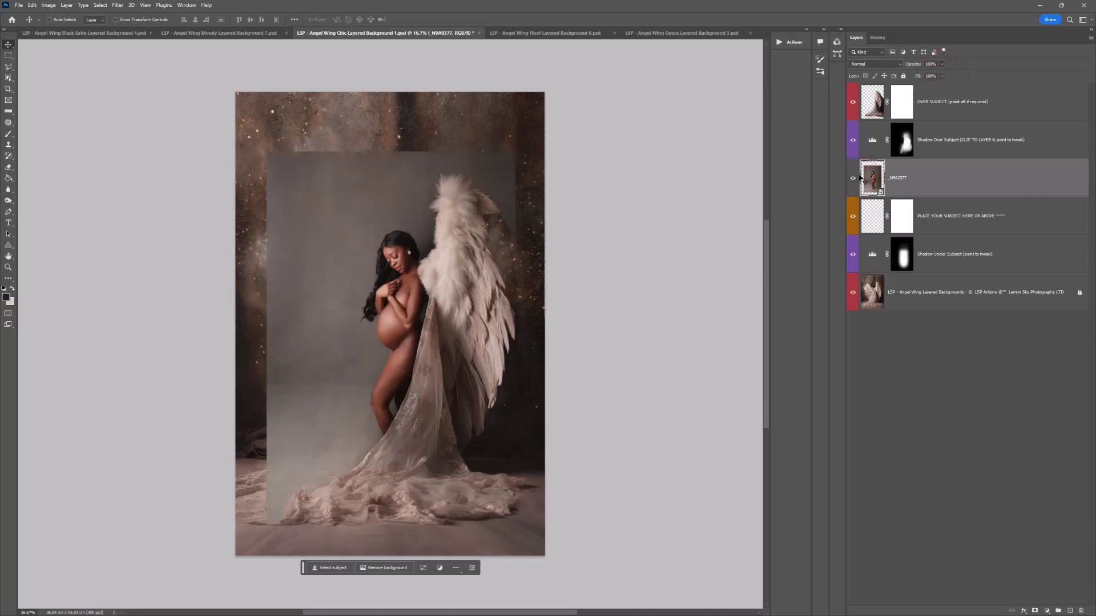
Mask the subject photo using Select Subject, then target the new layer mask.
click(101, 5)
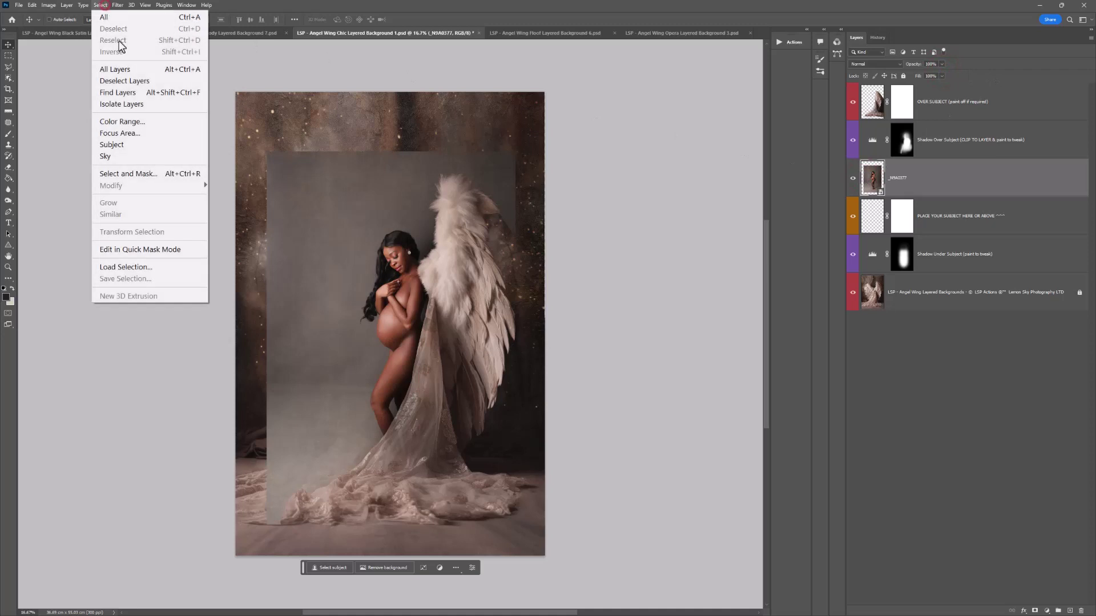
click(165, 149)
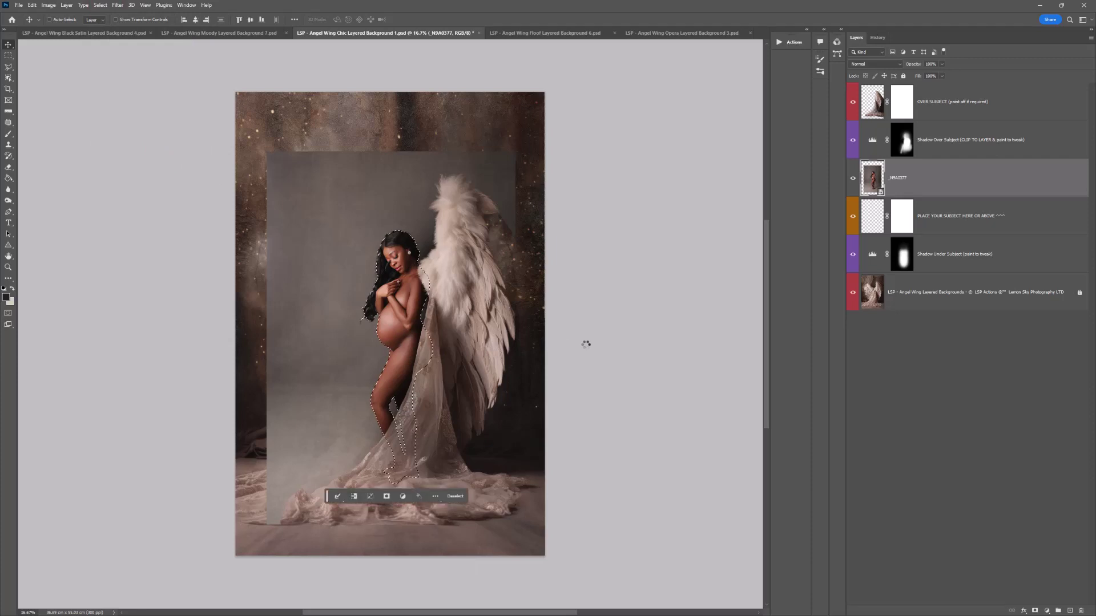
click(1035, 610)
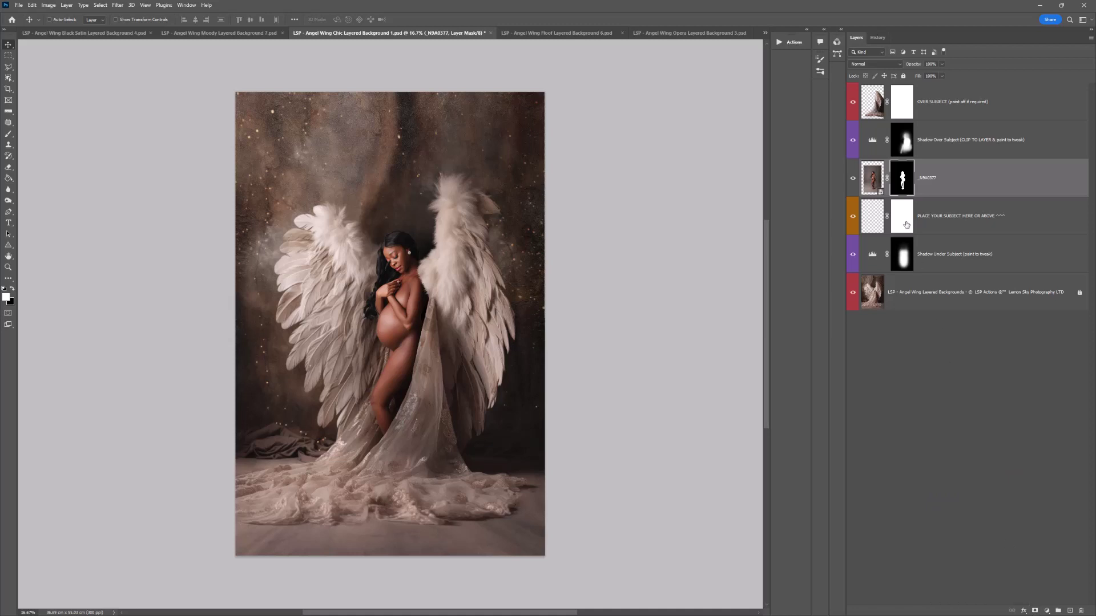
click(911, 180)
Zoom in on the woman's face and hair edge with the brush ready on the mask.
key(b)
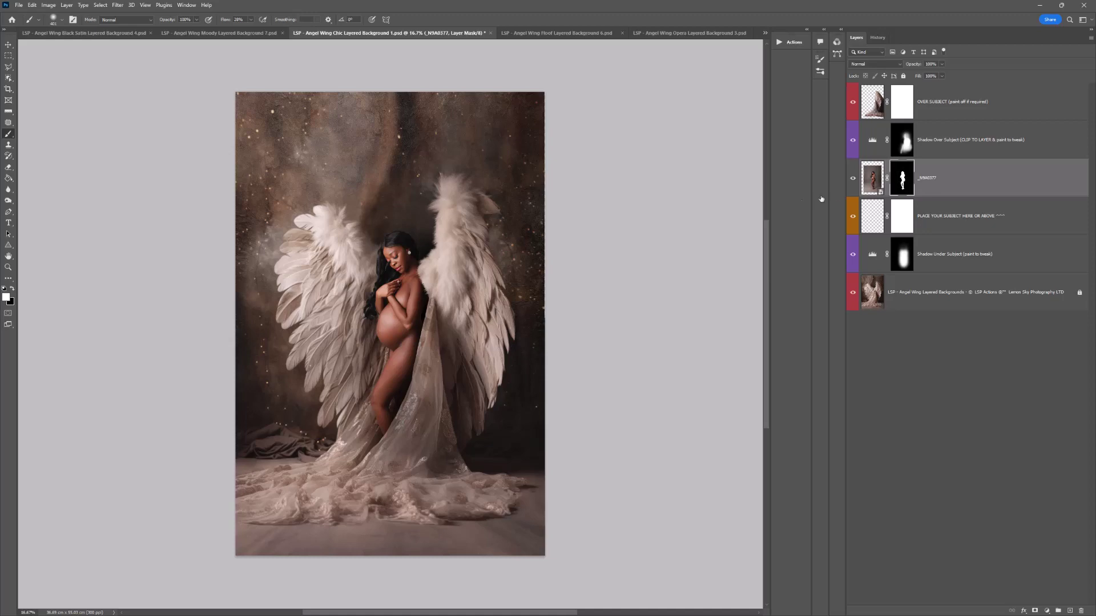
key(z)
drag(386, 262, 452, 338)
key(b)
right_click(455, 265)
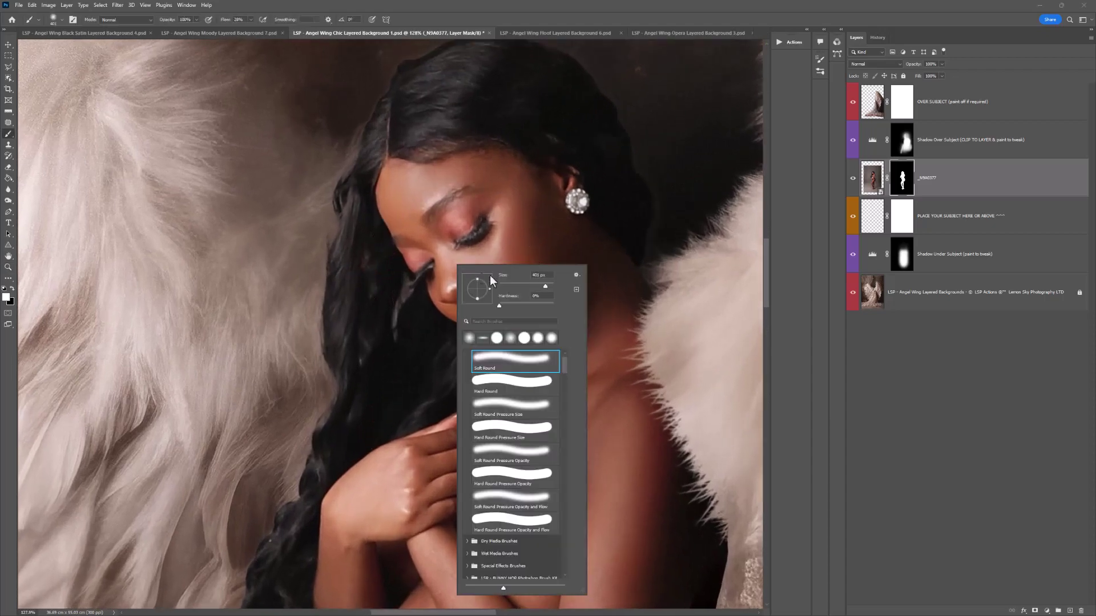
key(Return)
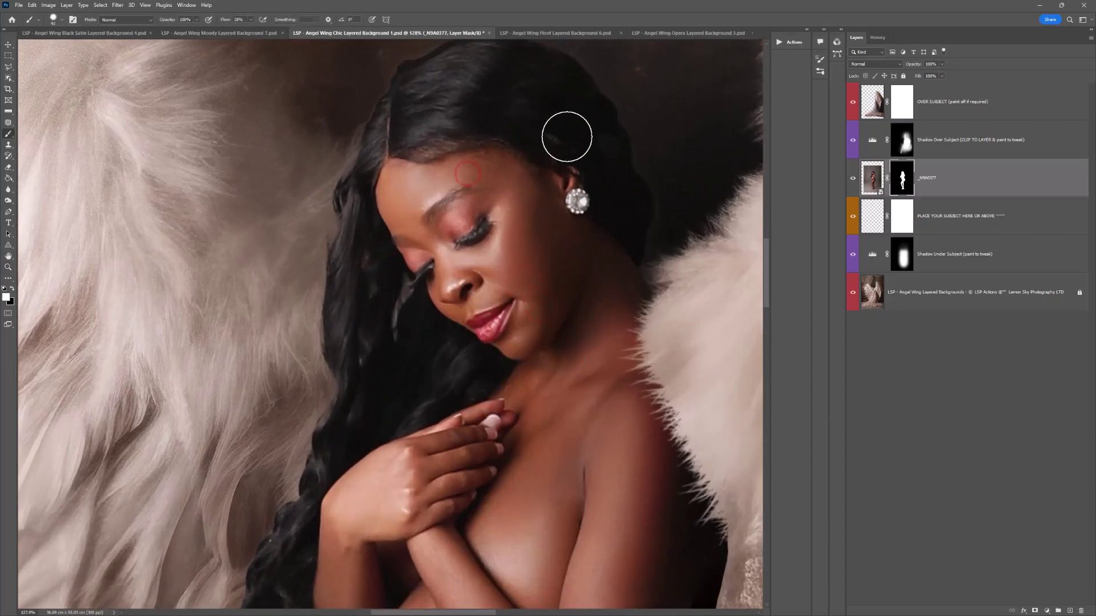
key(g)
key(b)
drag(504, 171, 373, 241)
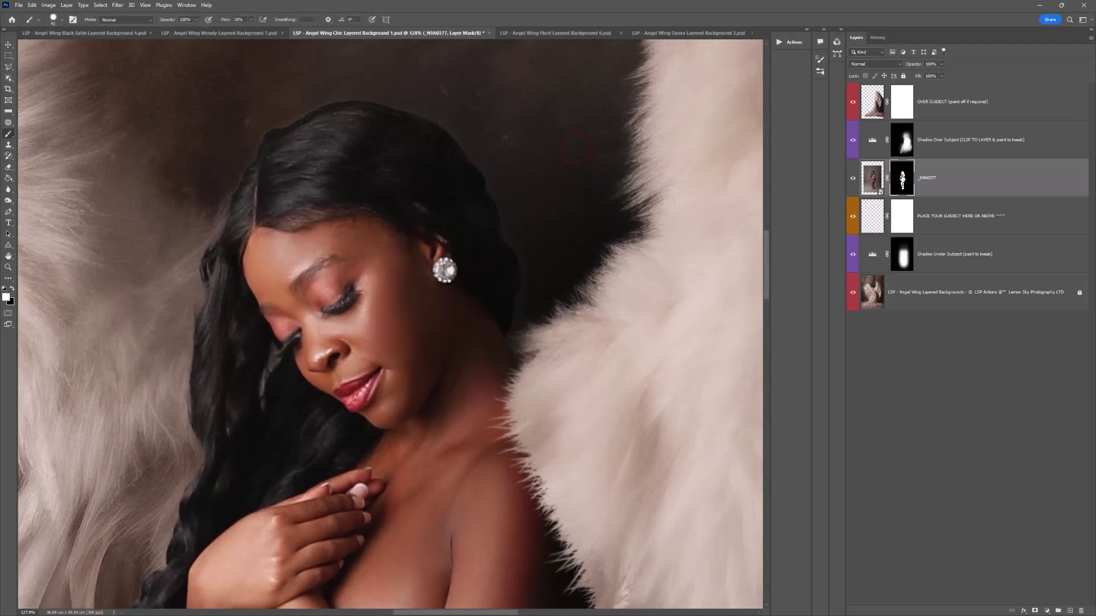
Paint black along the mask's hair and shoulder edge, then swap back to white.
key(x)
right_click(529, 176)
key(Return)
key(x)
Zoom out to 25% and shift the image slightly right.
key(z)
alt+click(357, 175)
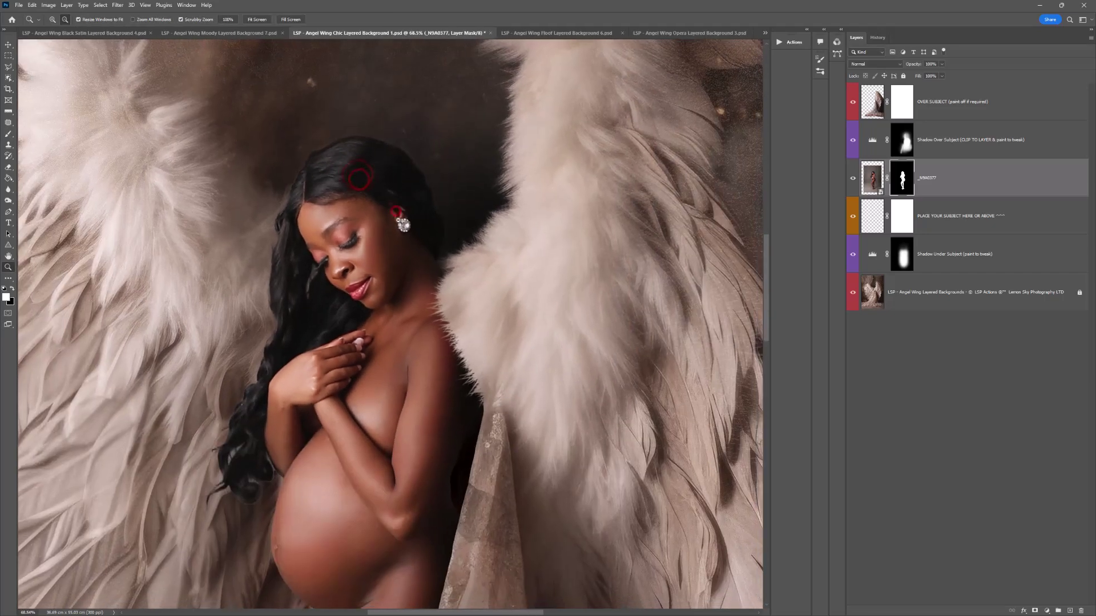
alt+click(408, 252)
alt+click(408, 251)
key(h)
drag(392, 342, 428, 337)
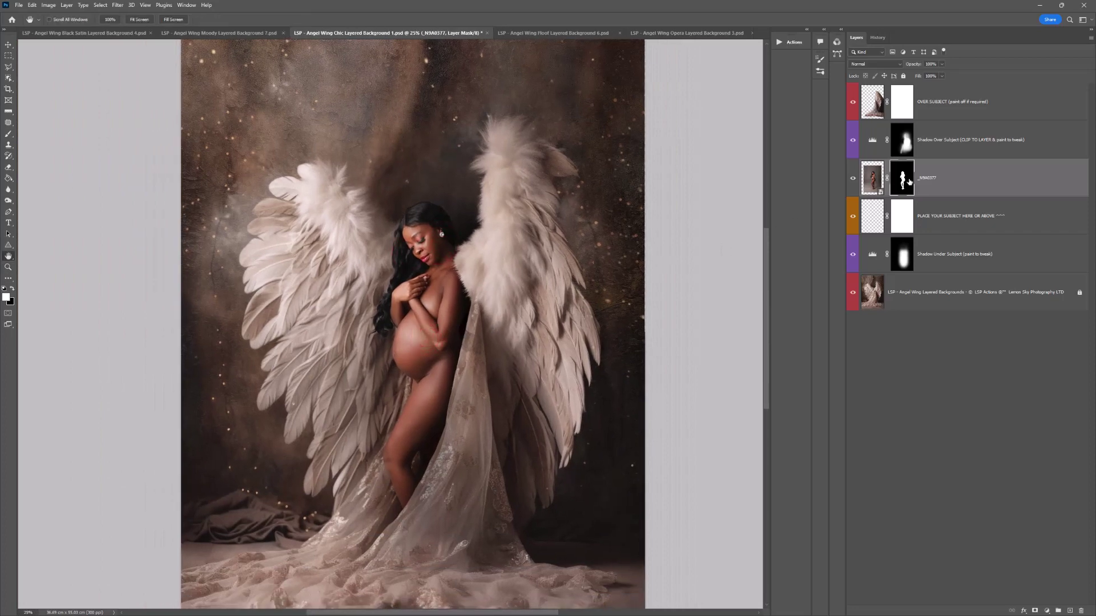
click(907, 144)
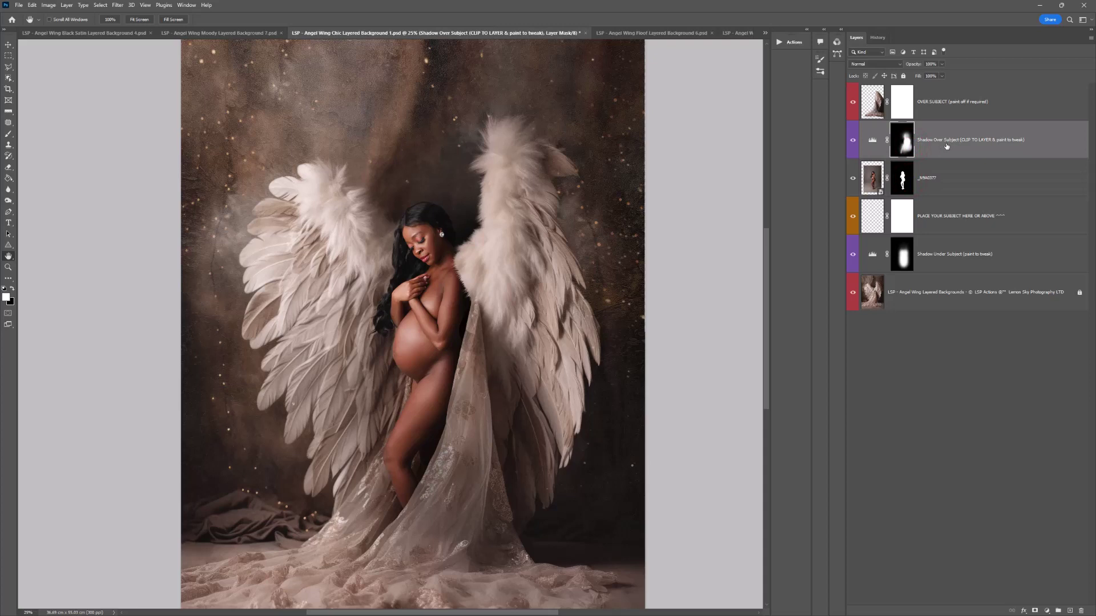
right_click(947, 147)
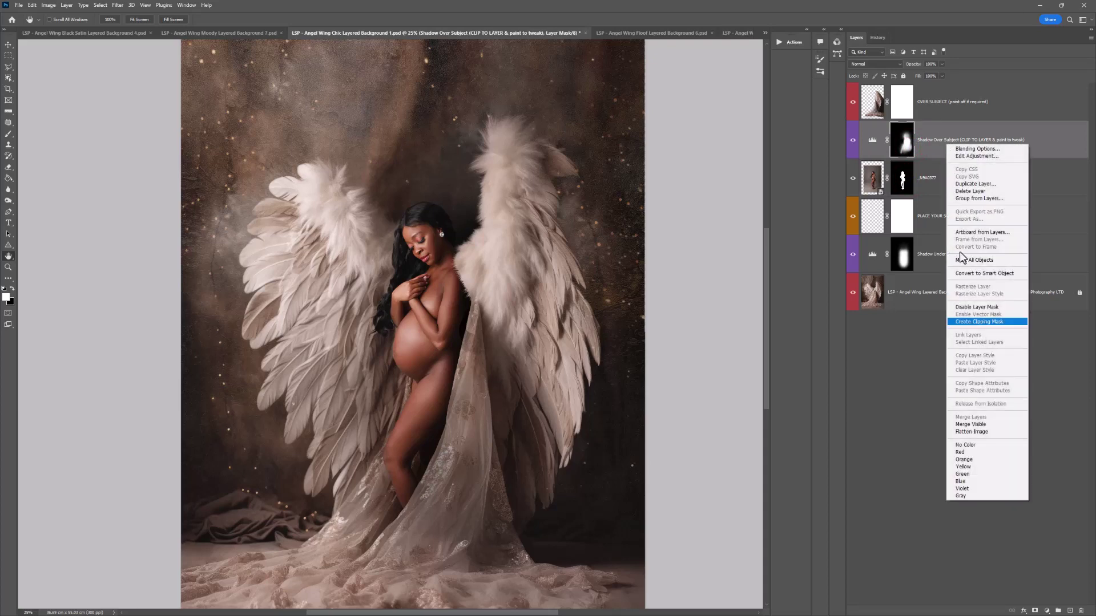
click(970, 322)
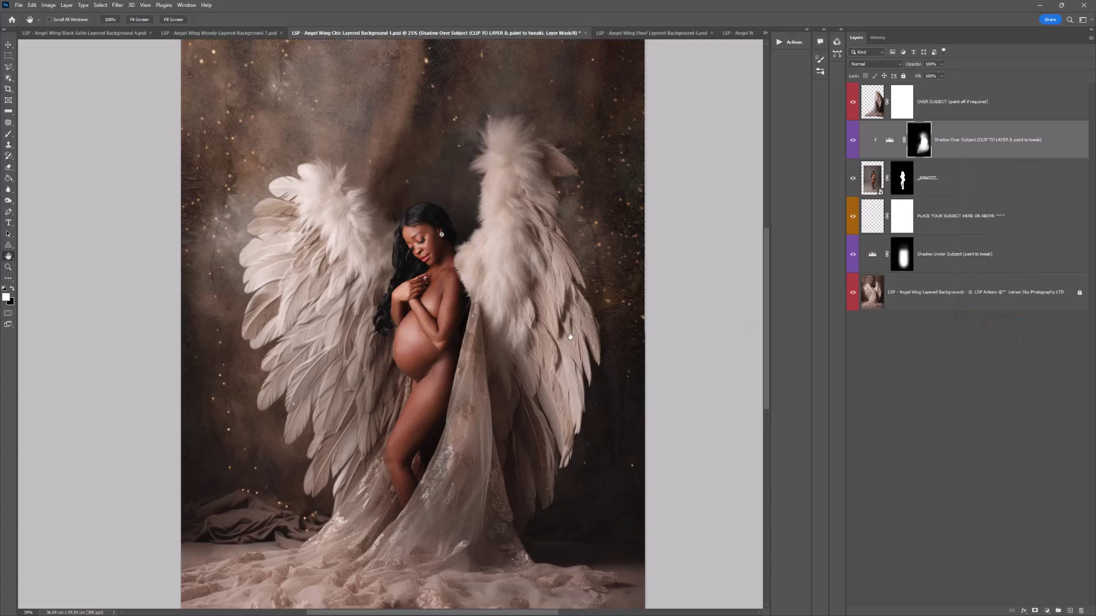
key(ctrl+z)
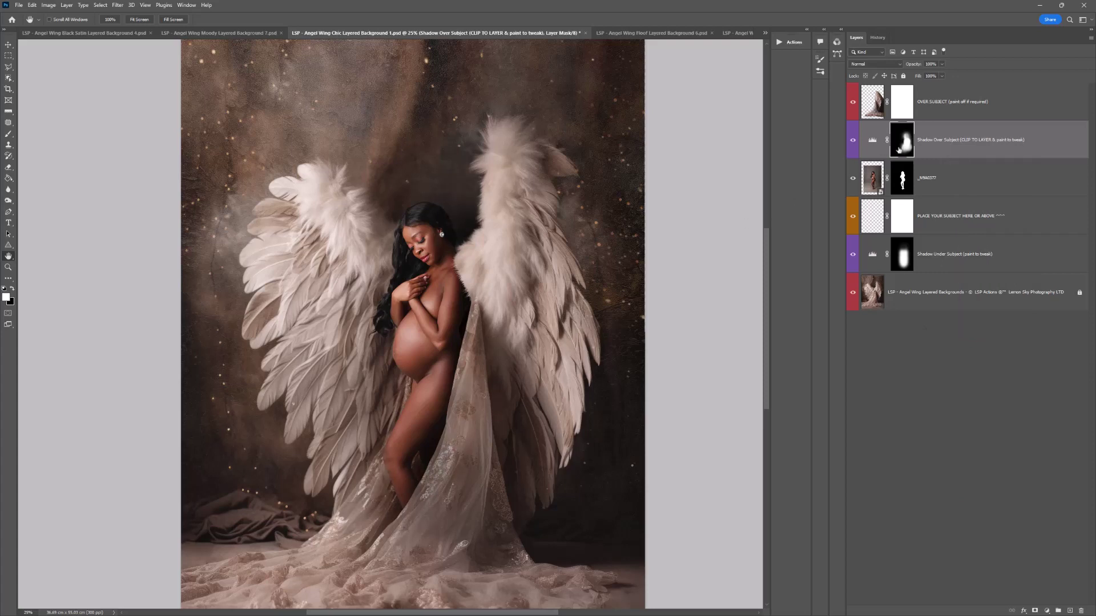
Set the brush to 0% hardness and a size of about 1000.
key(b)
right_click(488, 267)
drag(548, 308, 536, 305)
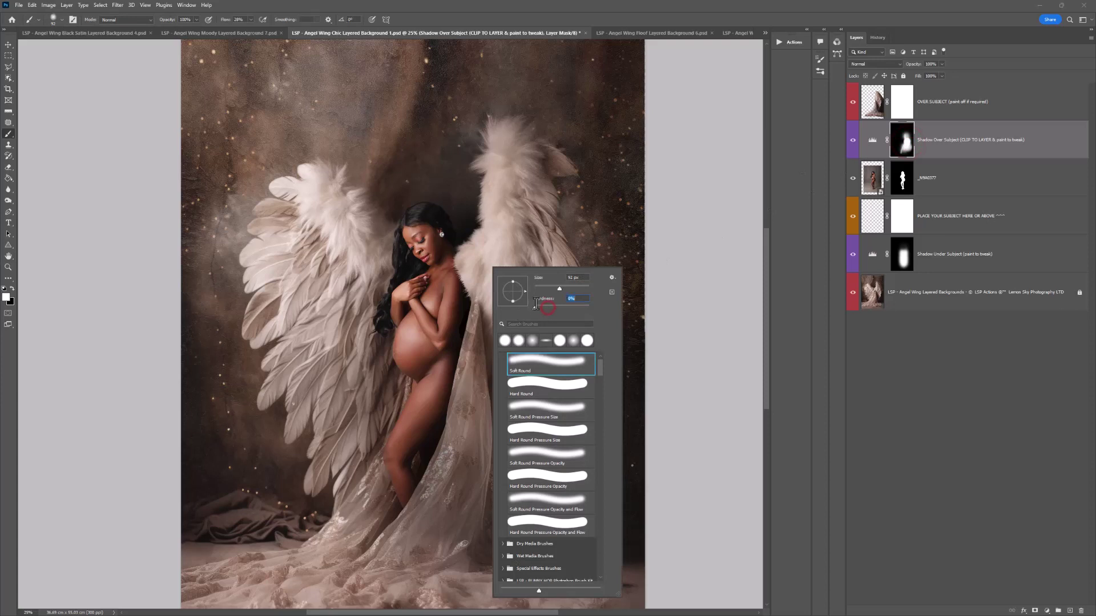
click(463, 315)
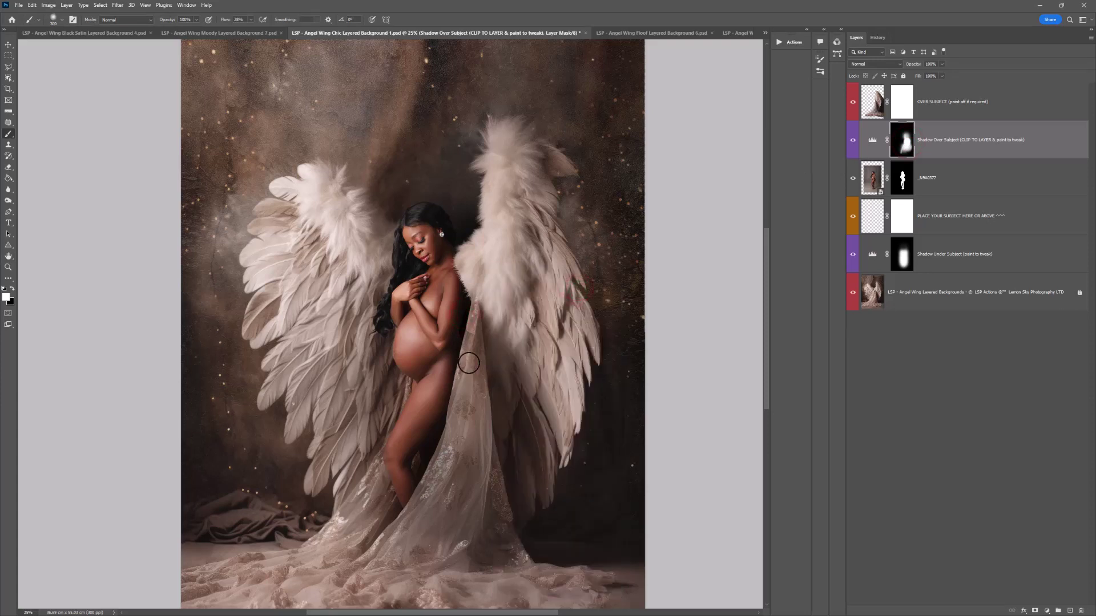
drag(468, 362, 485, 365)
Shade the Shadow Over Subject mask at the veil near the knee, the arm and beside the wing.
click(422, 506)
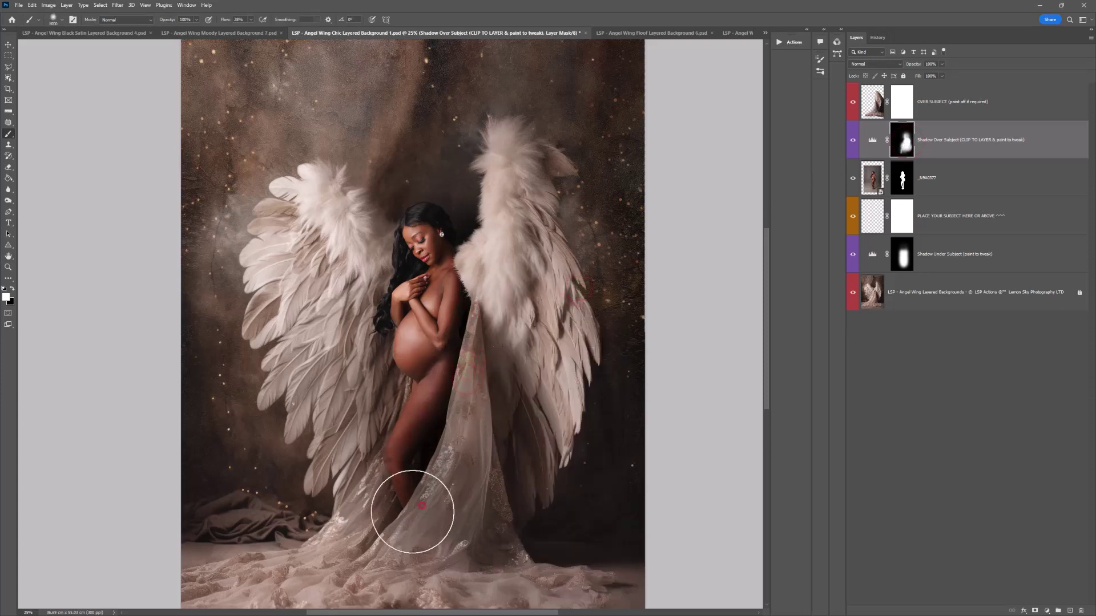
drag(421, 505, 382, 528)
click(455, 316)
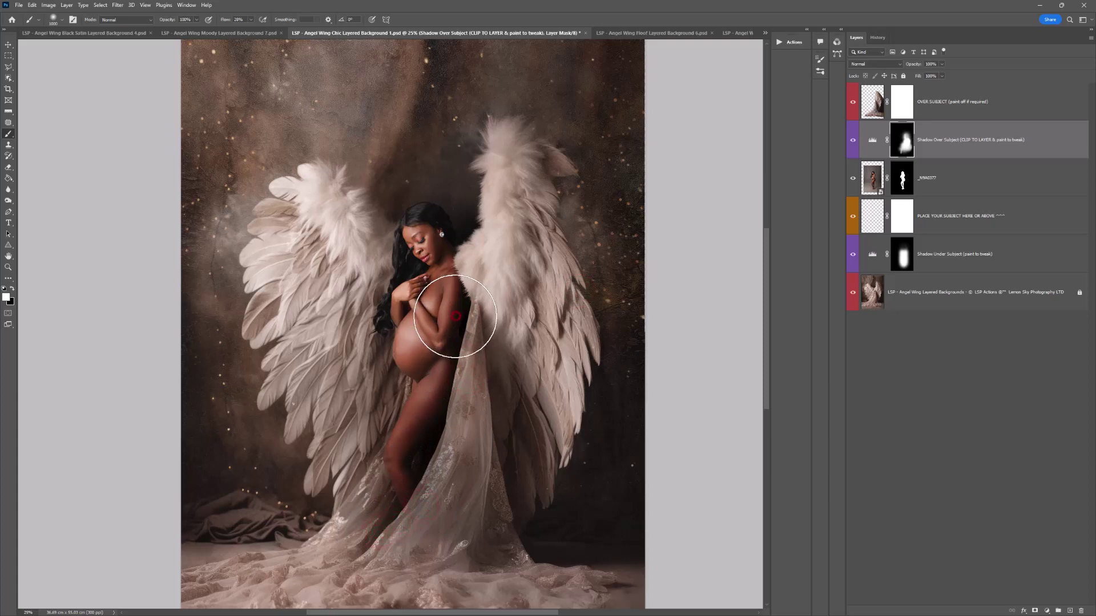
click(498, 361)
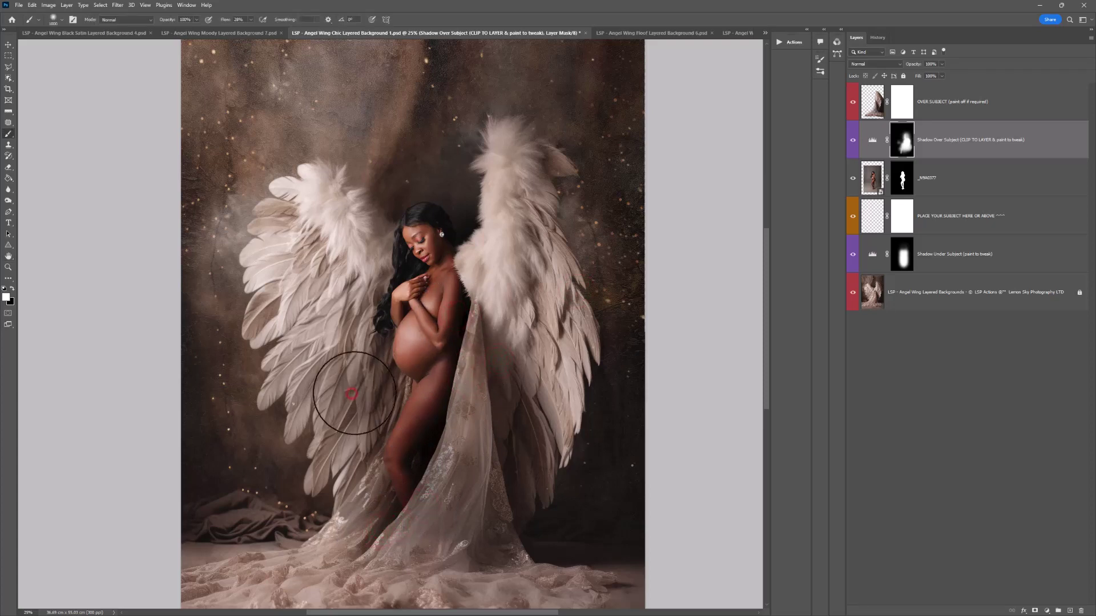
Paint shadow on the Shadow Under Subject mask at belly, shoulder, hip and gown hem.
click(907, 258)
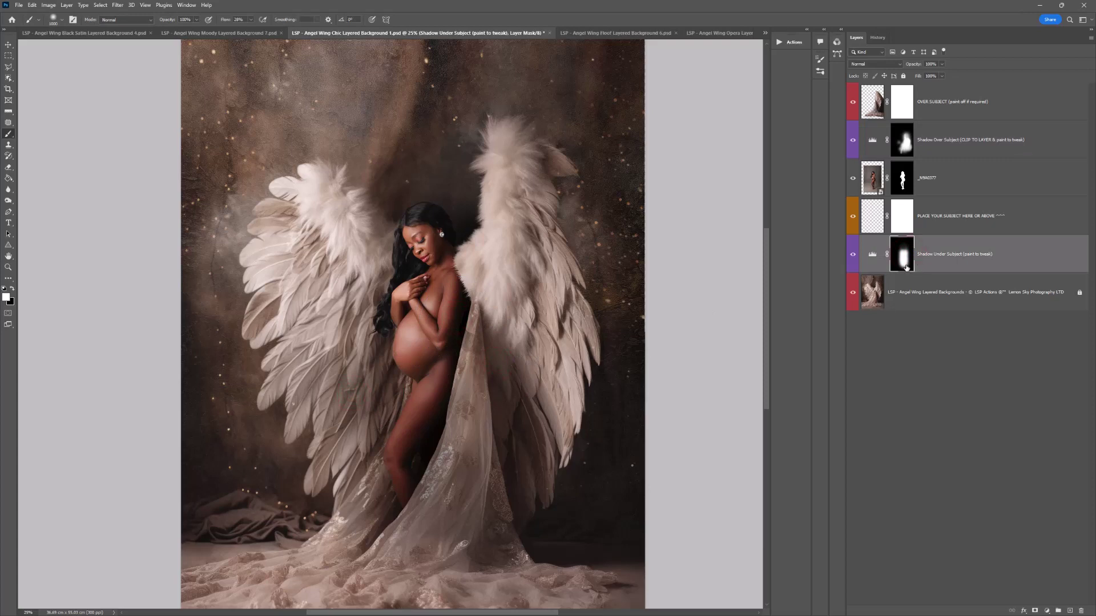
click(405, 387)
click(387, 274)
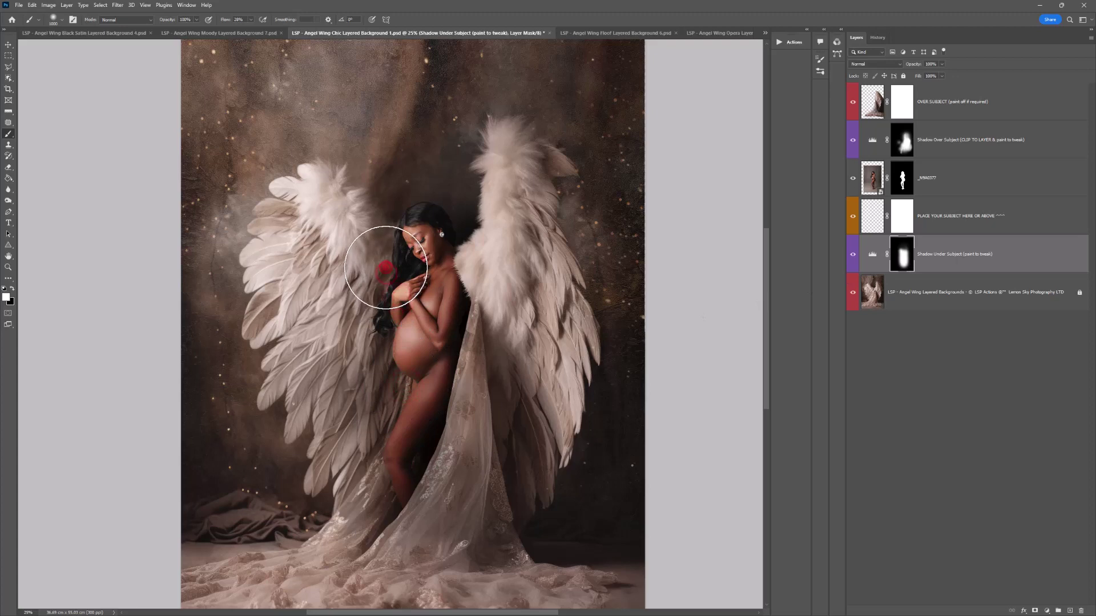
click(385, 410)
mouse_move(379, 494)
mouse_down()
mouse_move(382, 528)
mouse_move(317, 568)
mouse_up()
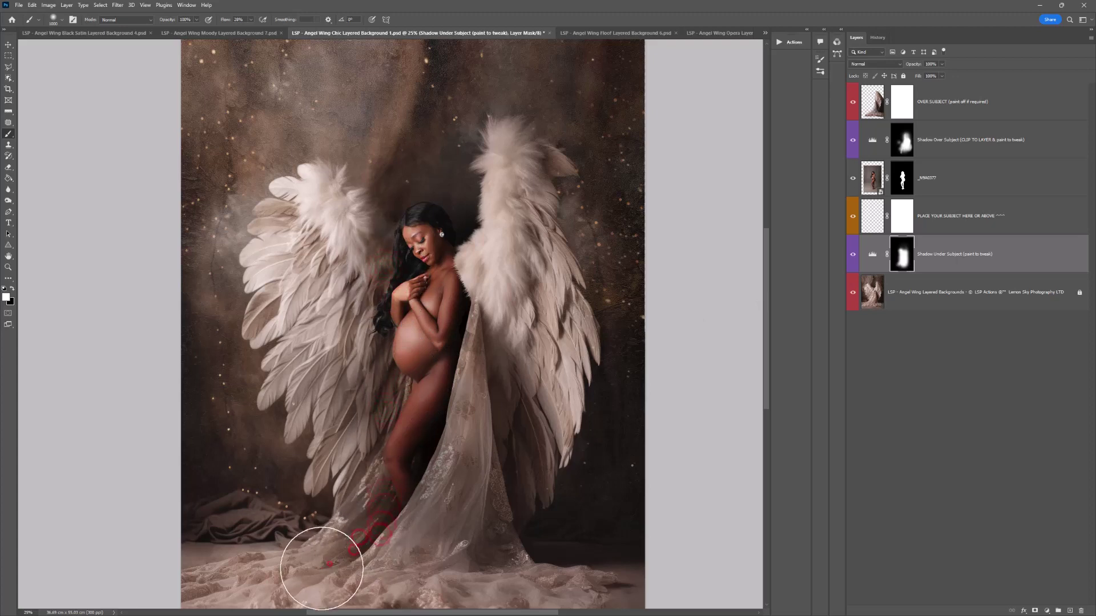
click(331, 569)
Dab black onto the mask at the leg, then zoom out and recentre the image.
key(x)
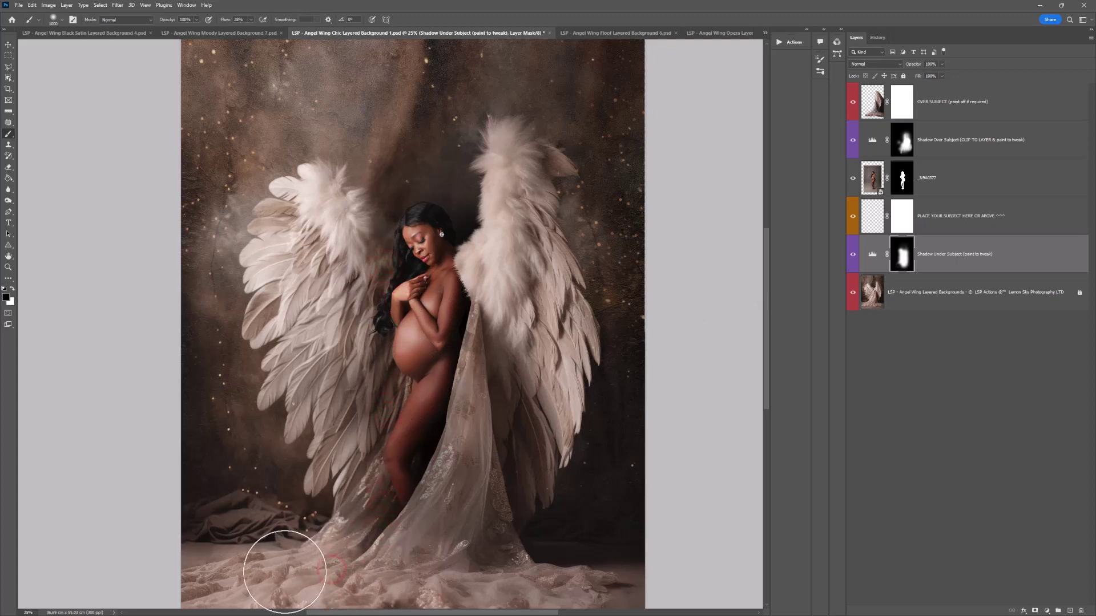
key(z)
click(384, 458)
alt+click(415, 433)
key(h)
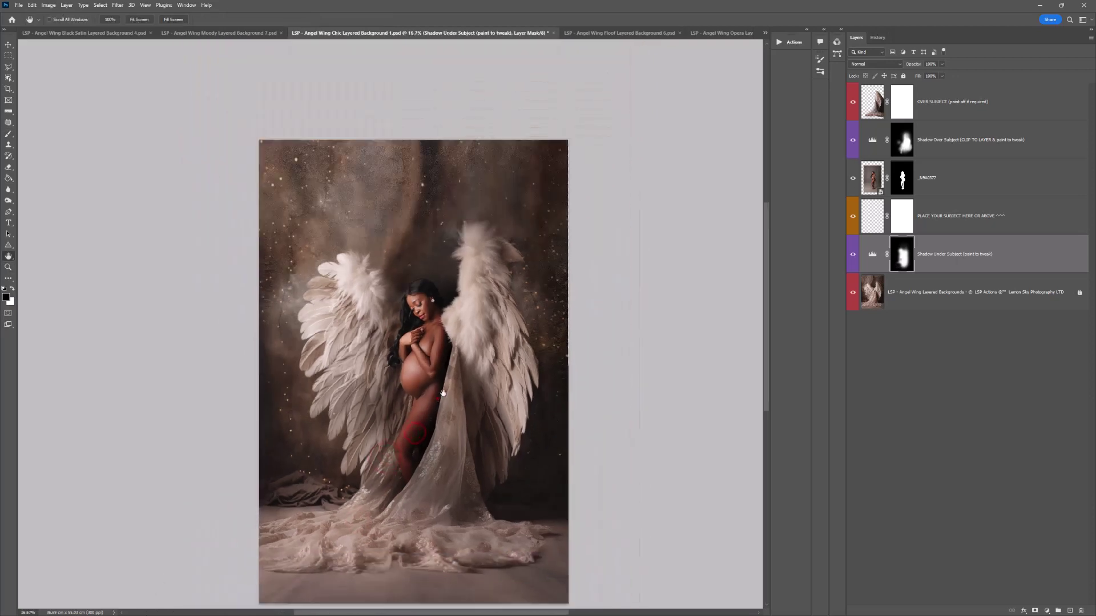
drag(437, 400, 449, 373)
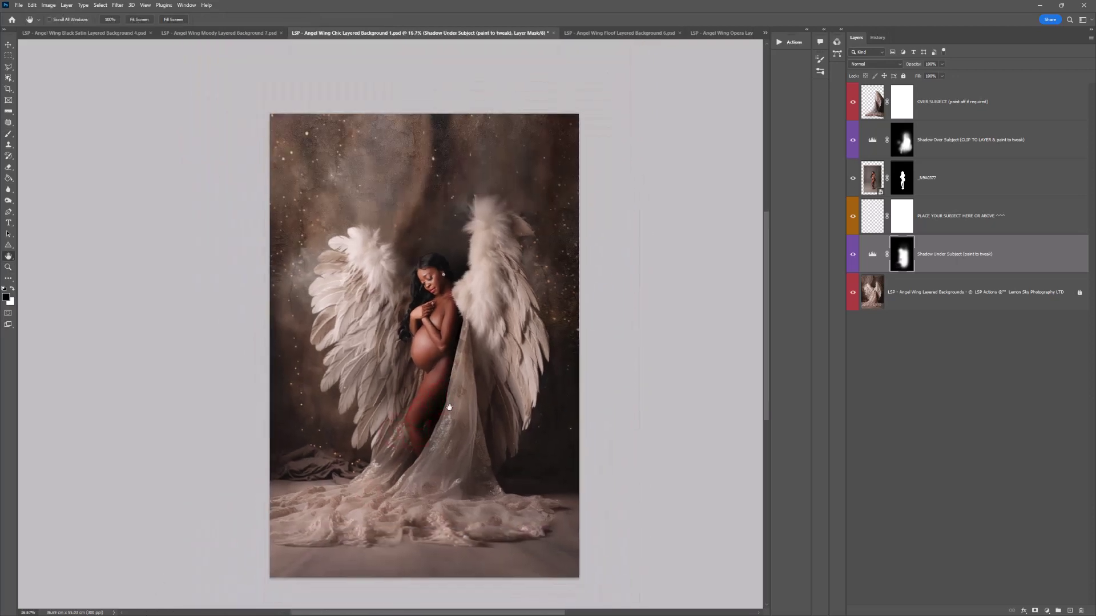
Clip a Levels layer to _N9A0377, set midtones to 0.41, then hide it.
click(934, 180)
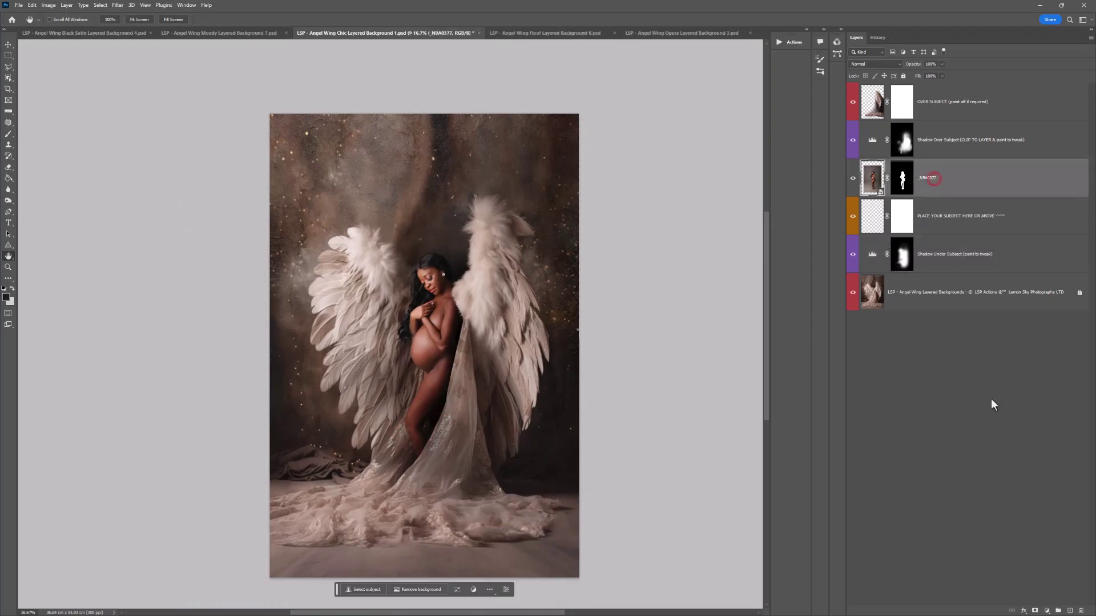
click(1047, 612)
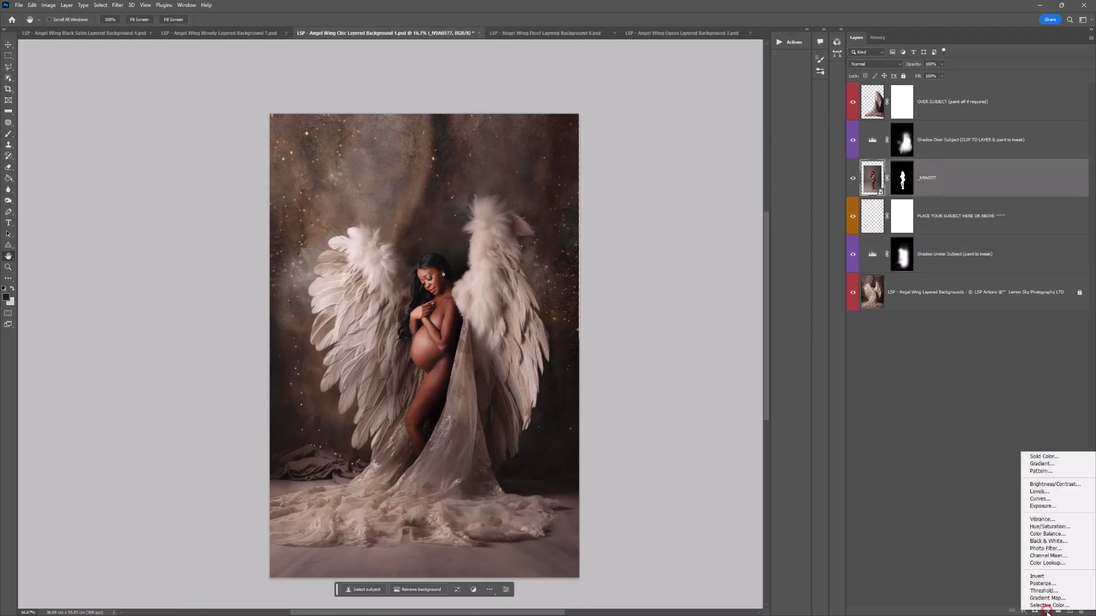
click(1053, 493)
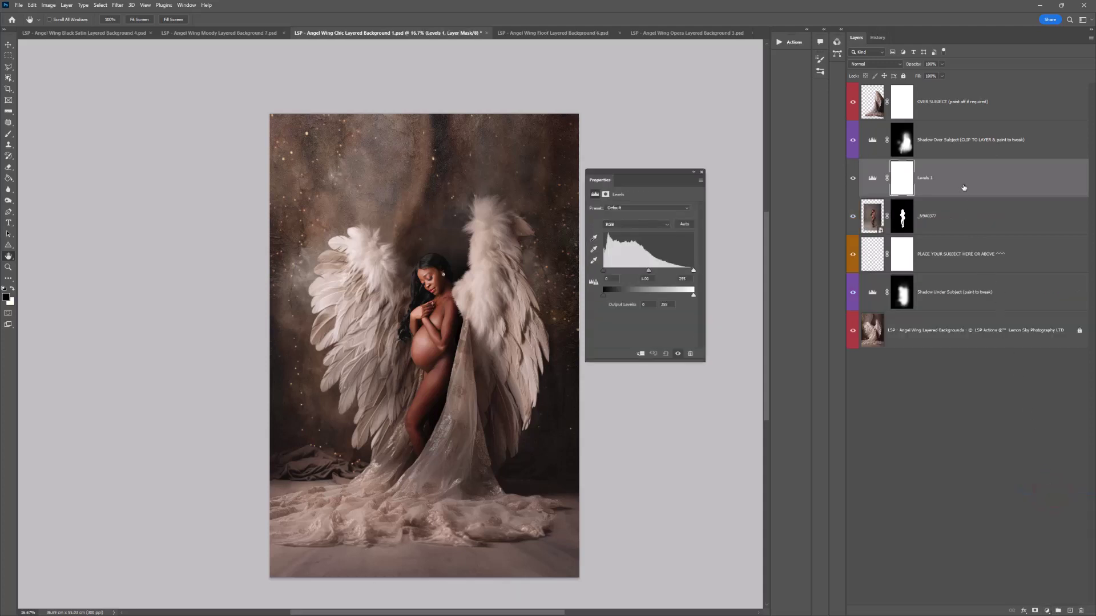
right_click(963, 188)
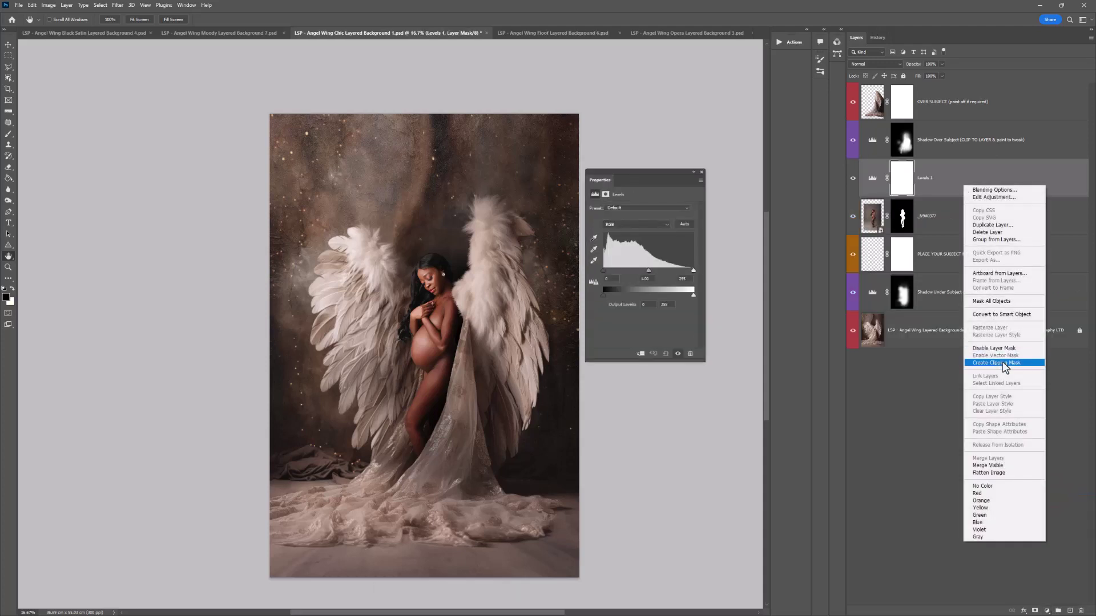
click(1004, 364)
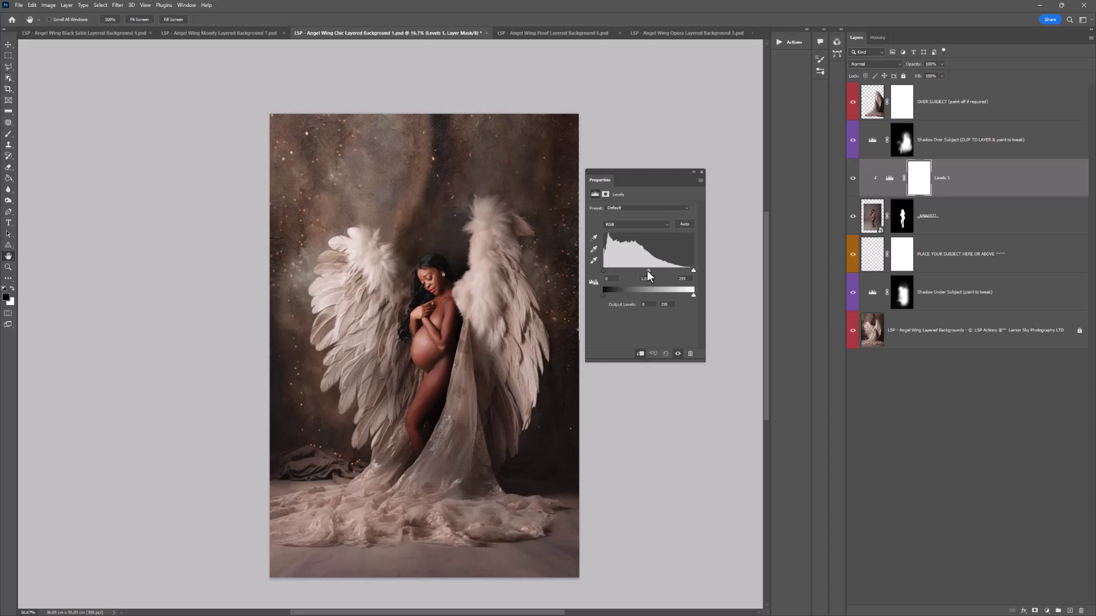
mouse_move(648, 271)
mouse_down()
mouse_move(636, 273)
mouse_move(671, 273)
mouse_move(648, 272)
mouse_up()
click(850, 178)
click(873, 221)
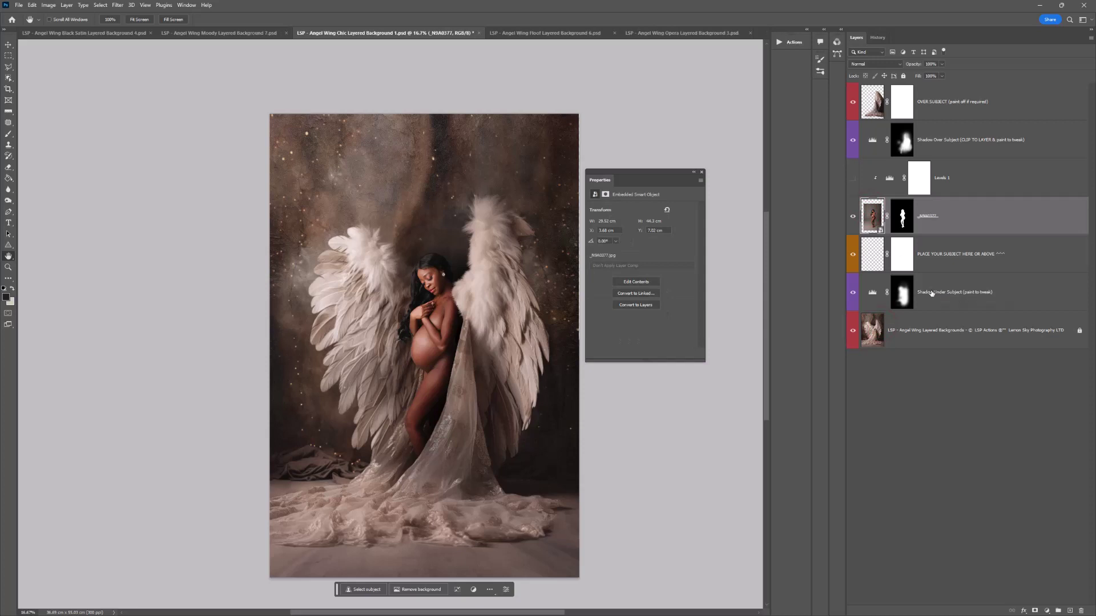
key(ctrl+alt+i)
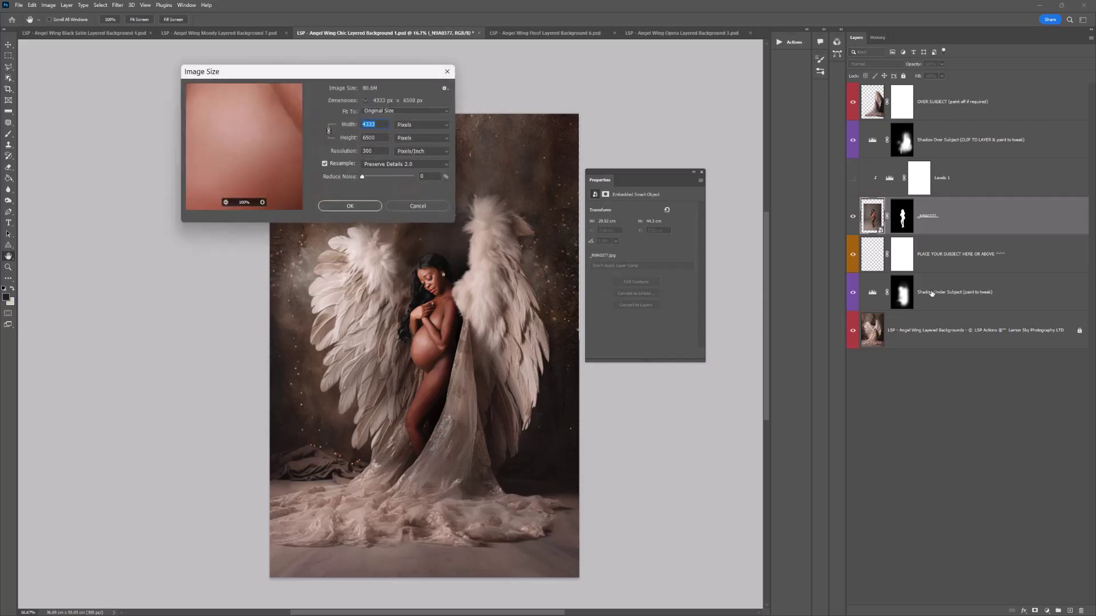
click(413, 206)
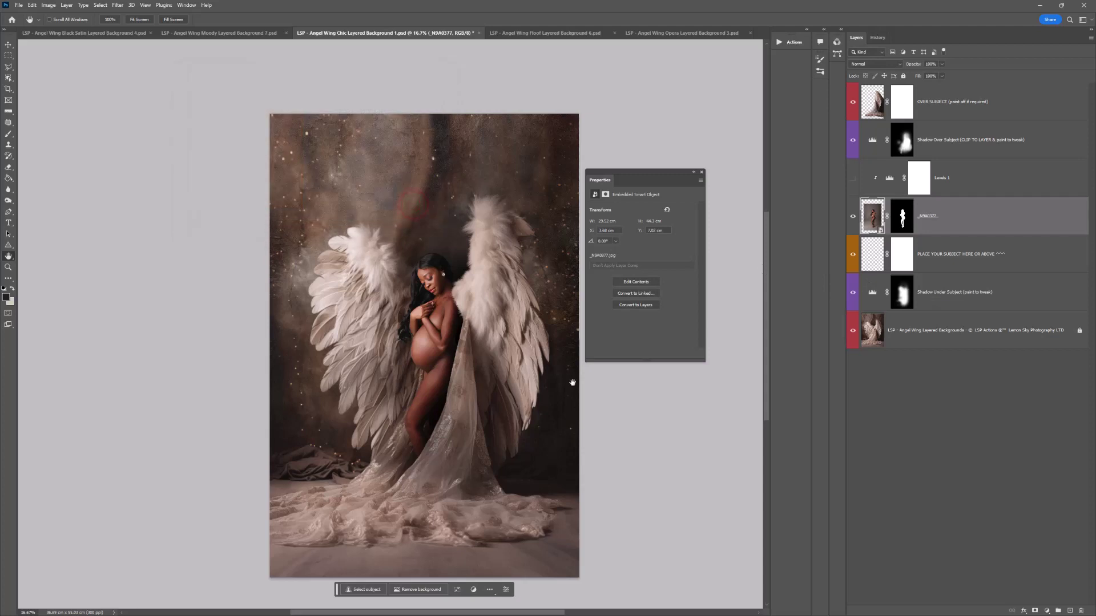
Place the standing woman's photo into the Floof document at 67% opacity.
click(554, 33)
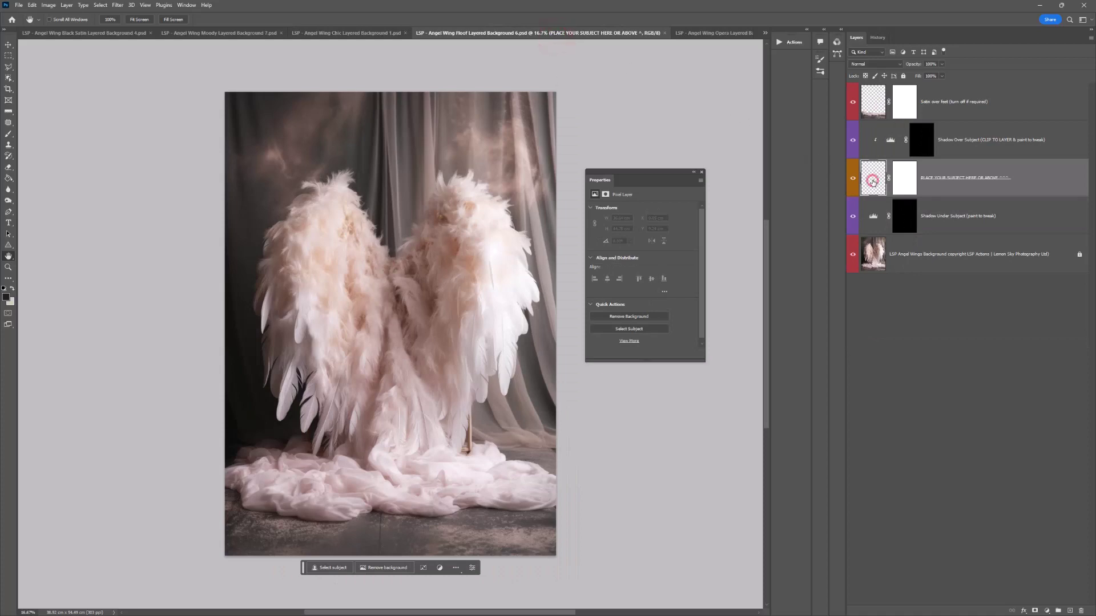
click(19, 5)
click(94, 267)
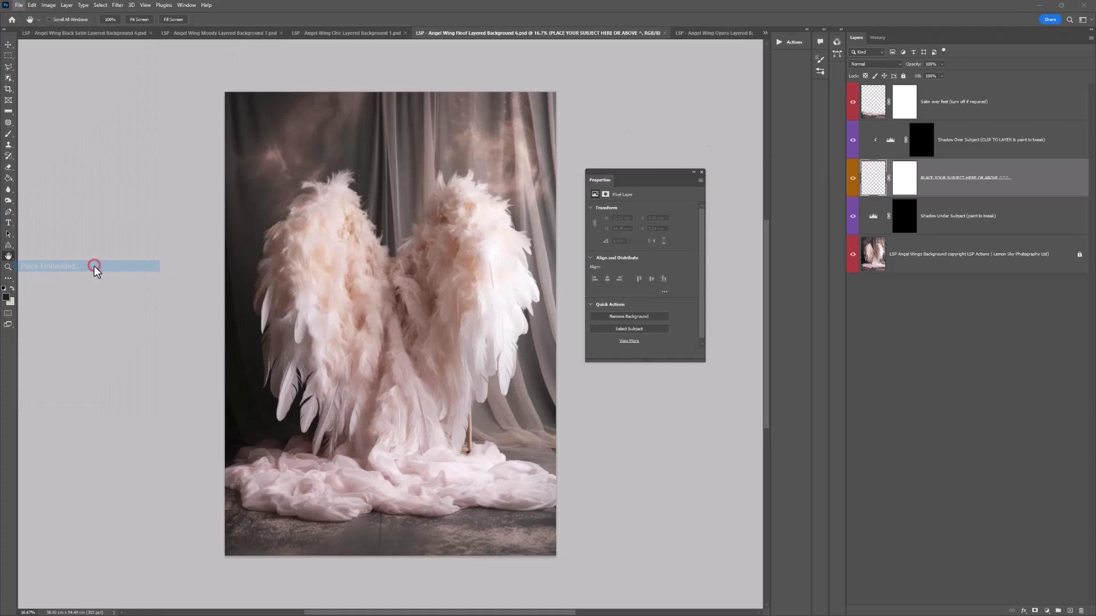
double_click(261, 354)
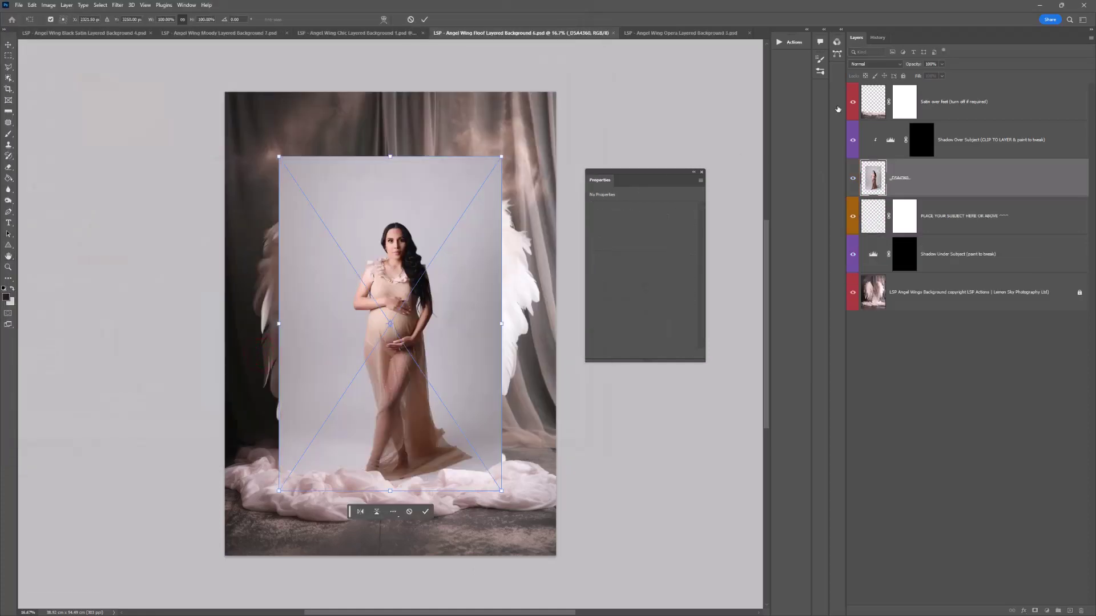
click(941, 64)
drag(941, 77, 930, 80)
mouse_move(404, 324)
mouse_down()
mouse_move(413, 346)
mouse_move(400, 300)
mouse_move(400, 338)
mouse_up()
Enlarge the photo to about 116% width and move it over the background.
right_click(403, 228)
click(391, 170)
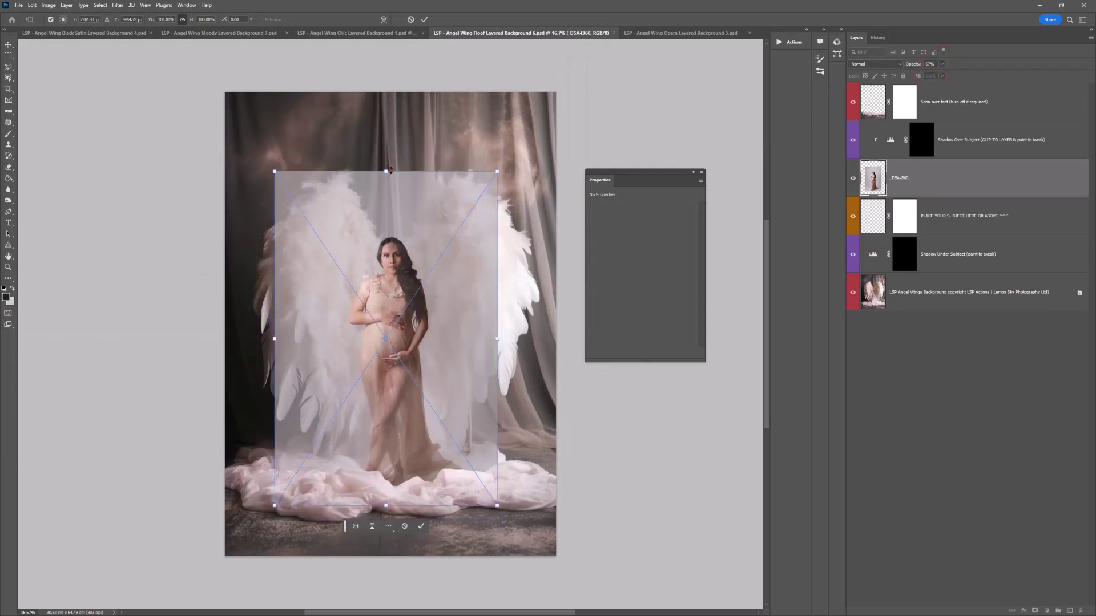
drag(390, 170, 391, 118)
drag(391, 222, 202, 268)
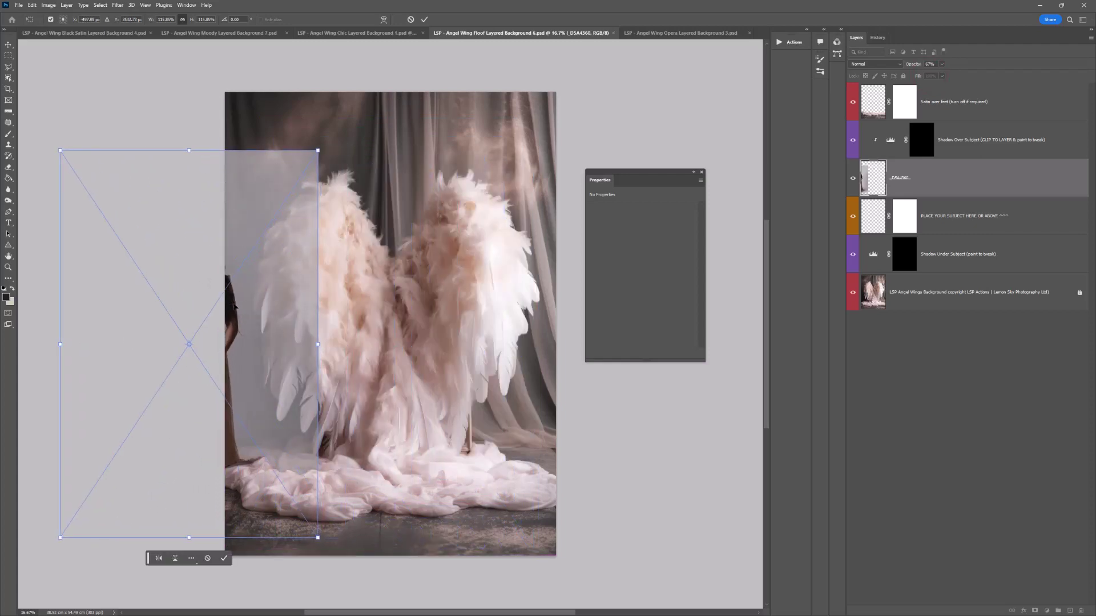
drag(235, 306, 428, 289)
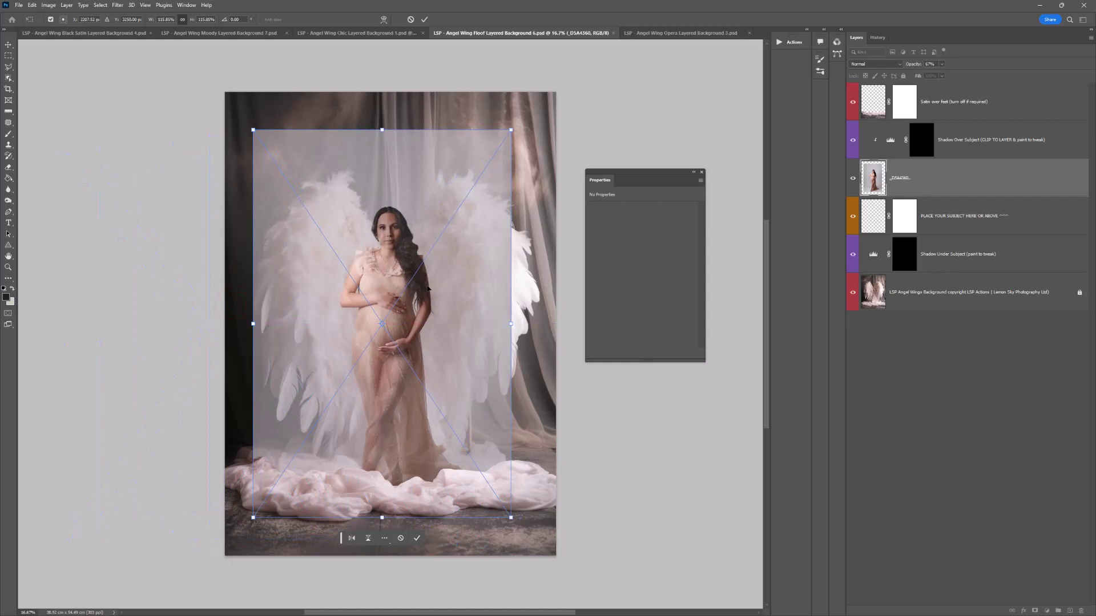
Flip the photo horizontally, centre it before the wings, commit, and restore 100% opacity.
right_click(409, 262)
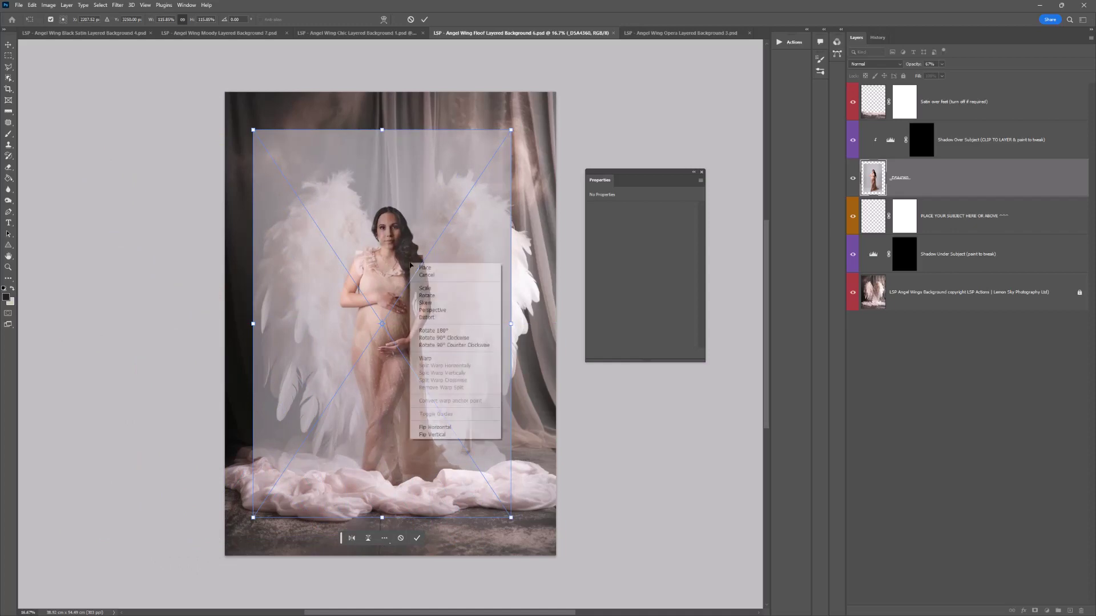
click(458, 428)
drag(410, 408, 423, 351)
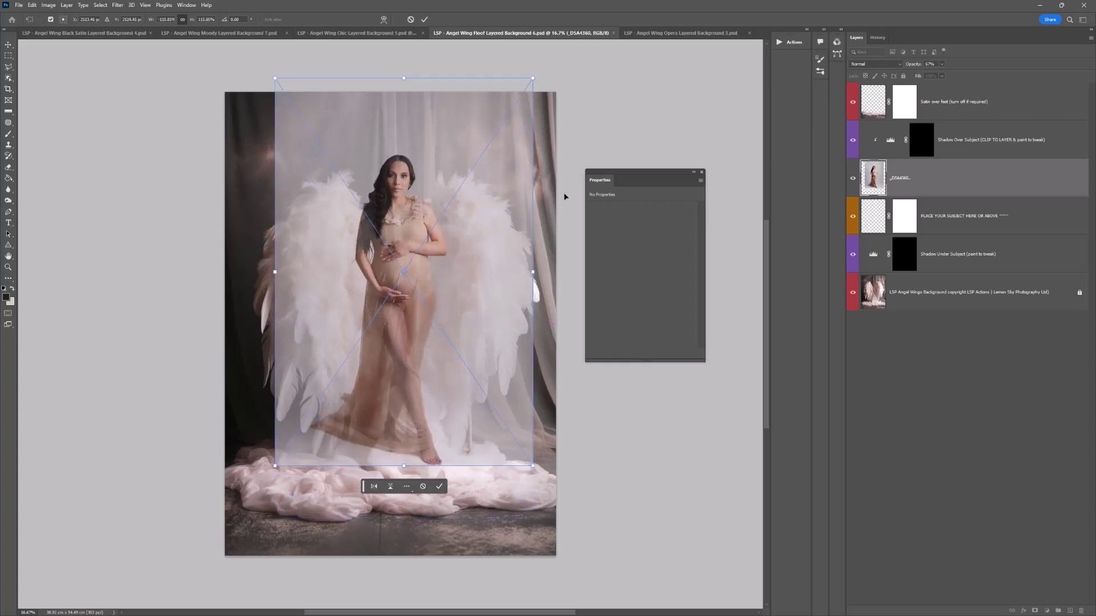
drag(435, 235, 436, 263)
drag(408, 473, 401, 495)
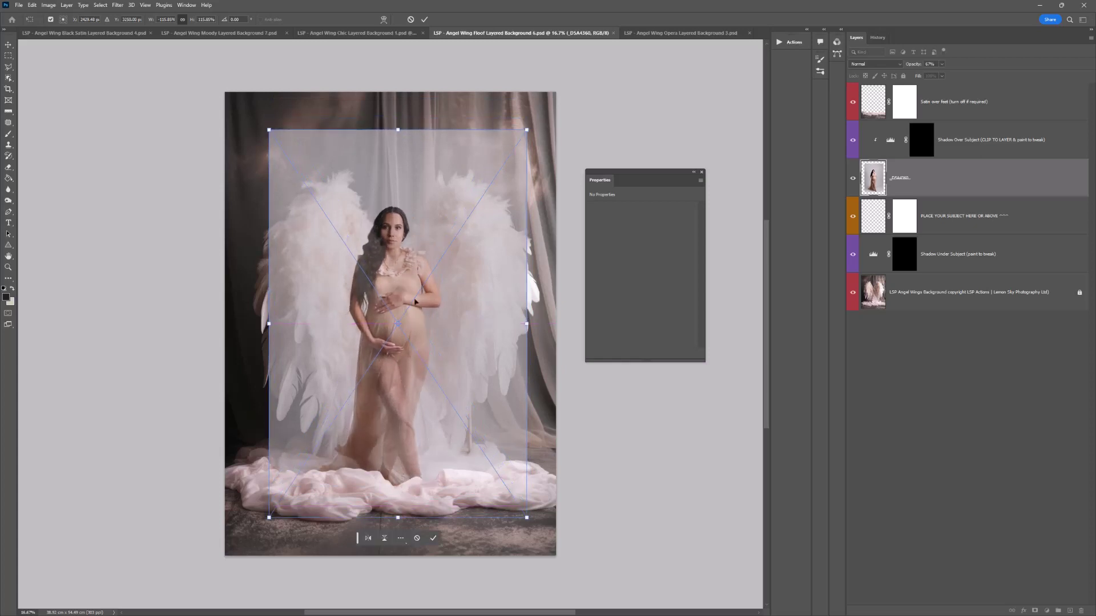
drag(418, 267, 423, 266)
click(417, 358)
click(417, 357)
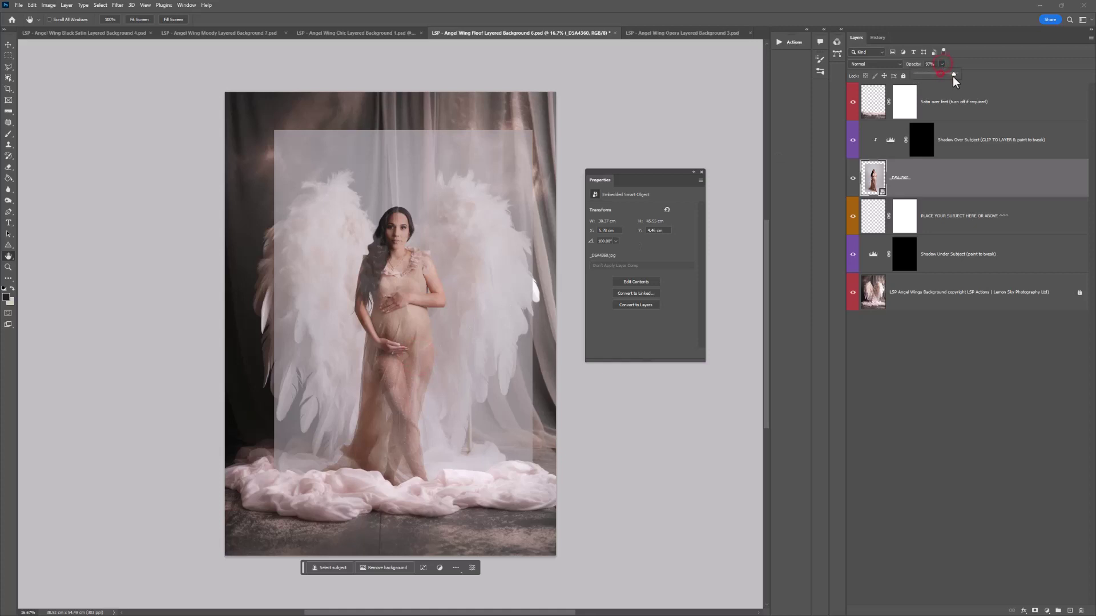
drag(953, 76, 956, 76)
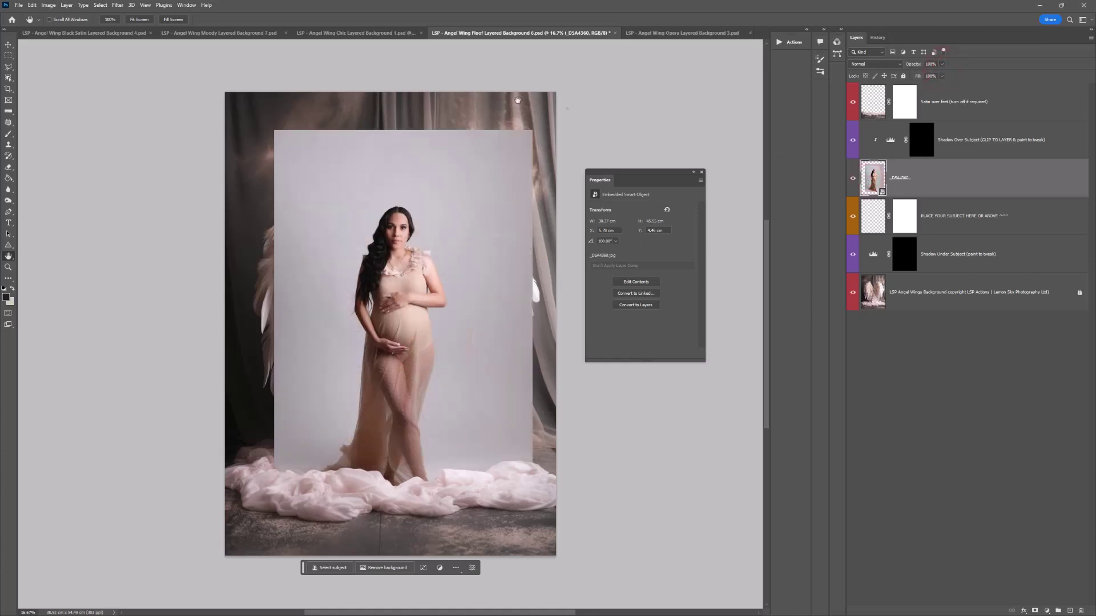
Select Subject on the _DSA4360 photo and add a layer mask isolating the woman.
click(100, 5)
click(119, 145)
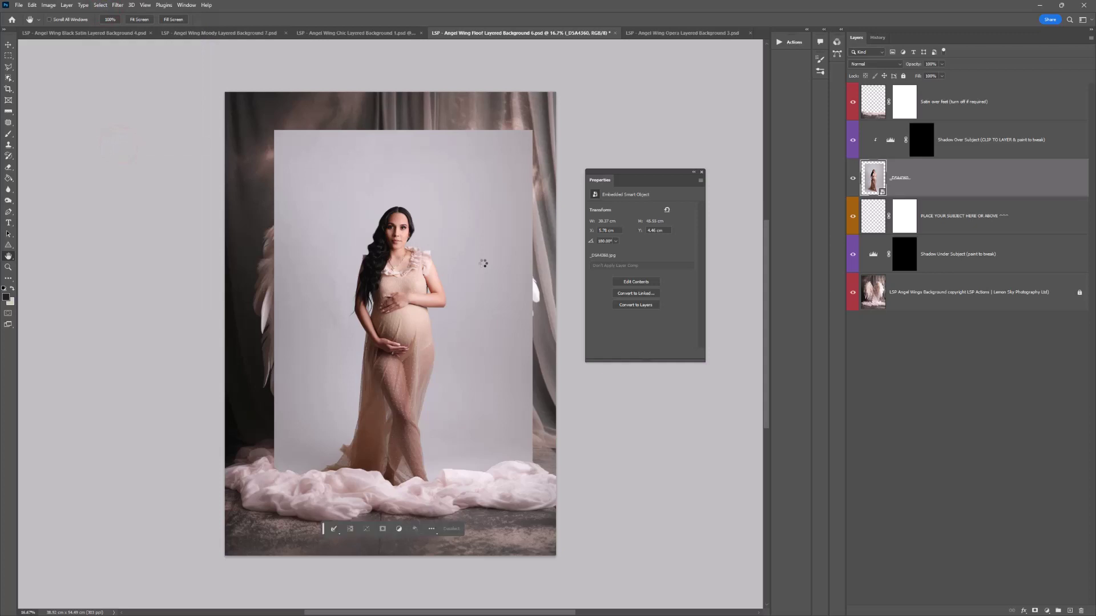
click(357, 33)
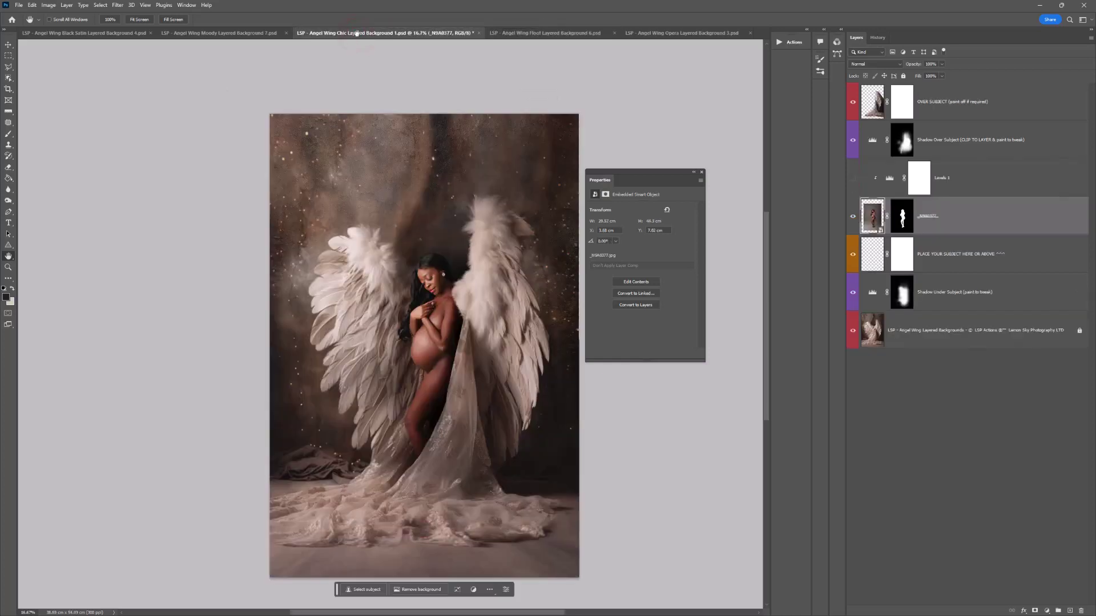
click(512, 36)
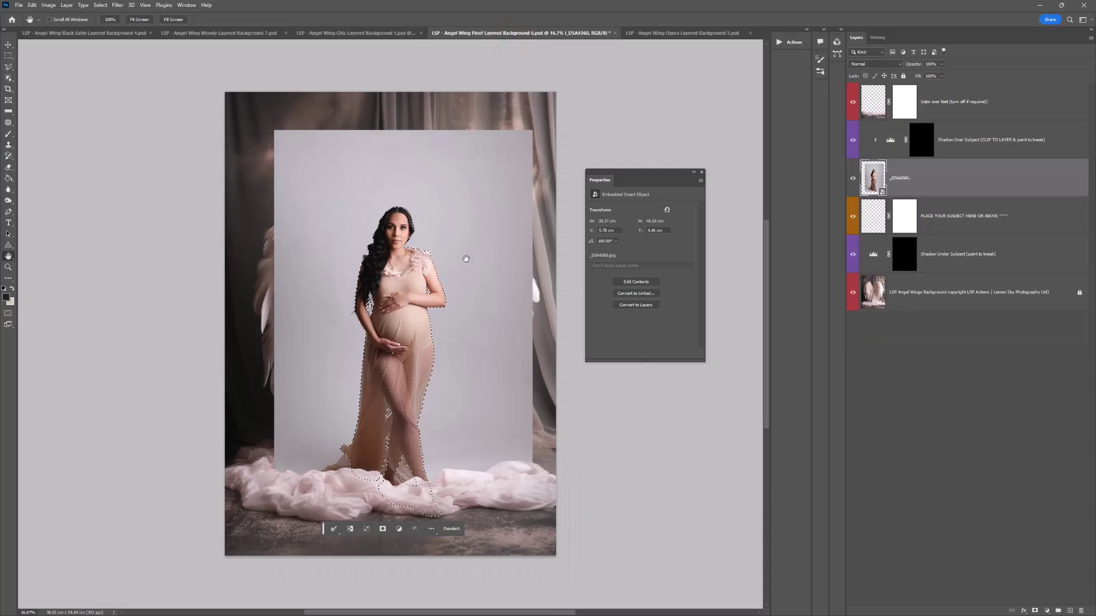
click(1035, 612)
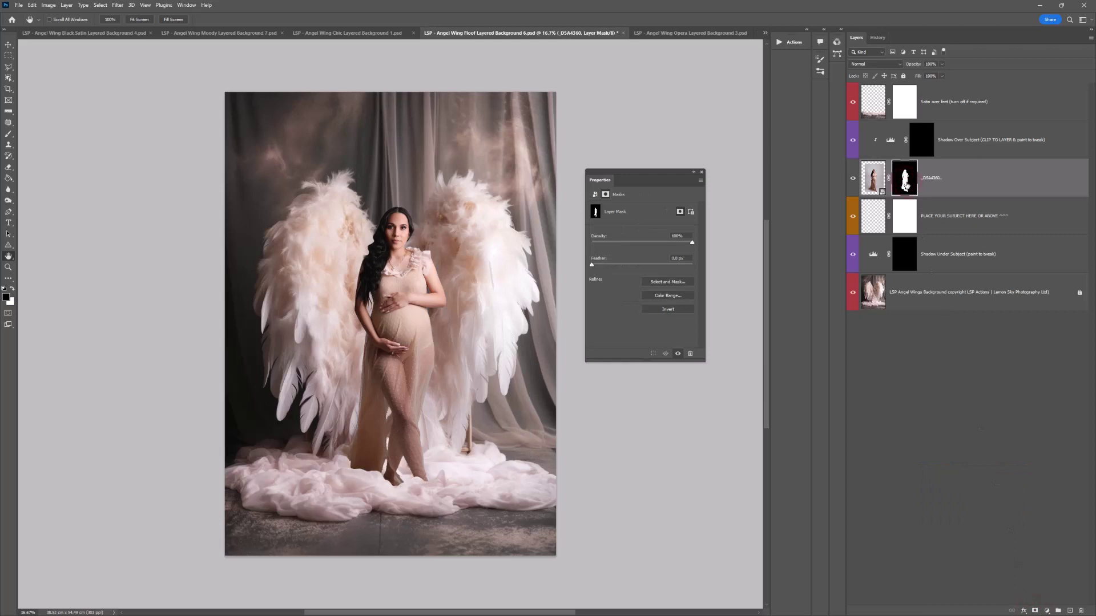
Refine the woman's mask selection in Select and Mask, brushing edges at her feet, legs and hair.
ctrl+click(909, 181)
click(108, 5)
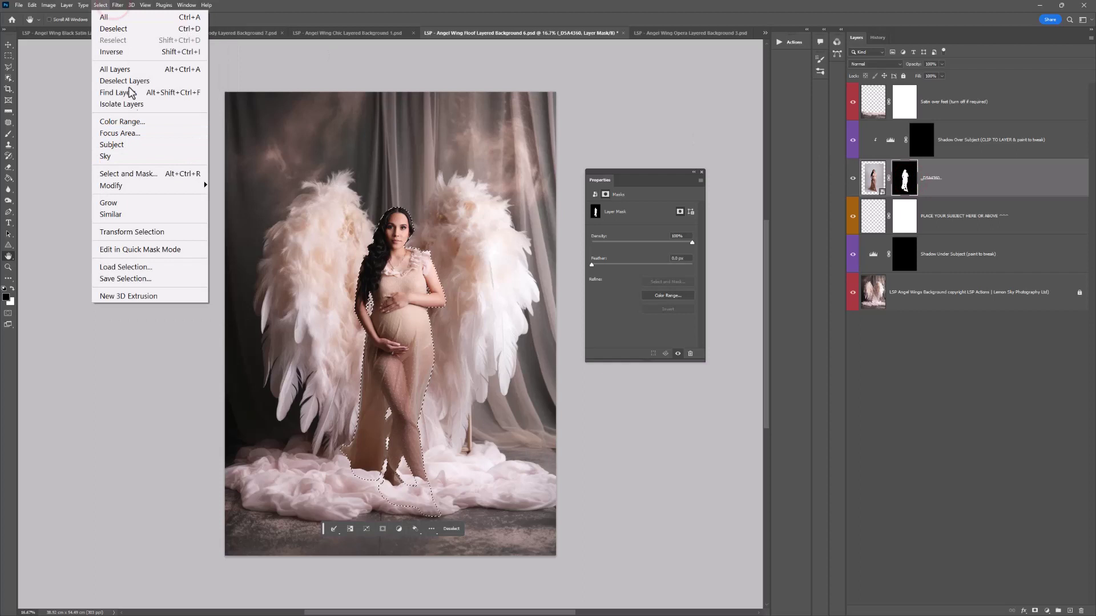
click(145, 174)
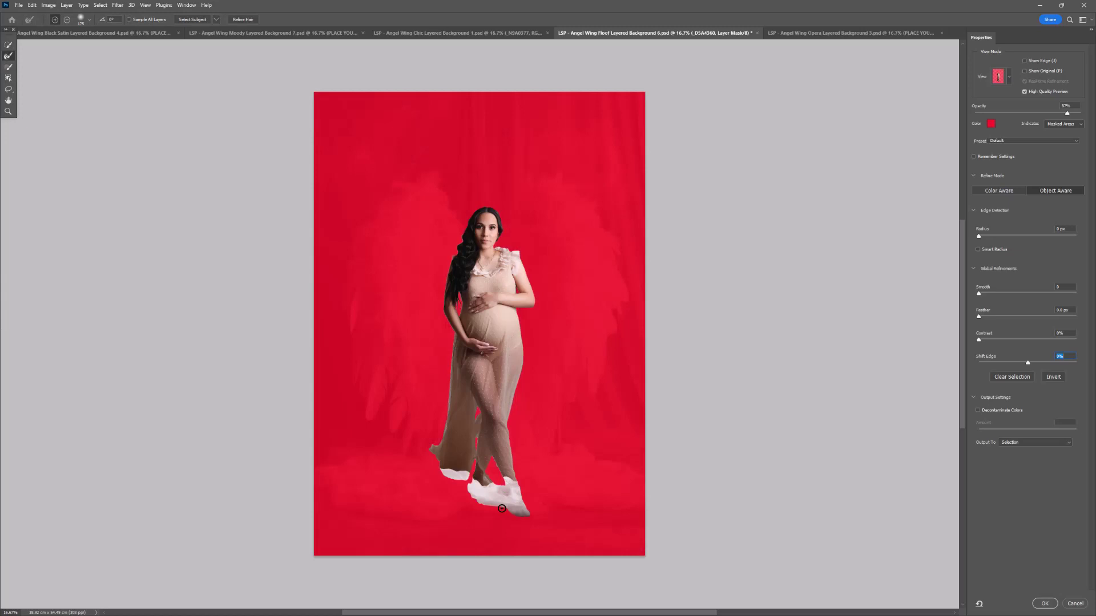
key(bracketright)
key(bracketright)
key(bracketright)
key(bracketright)
key(bracketright)
key(bracketright)
mouse_move(501, 503)
mouse_down()
mouse_move(462, 470)
mouse_move(428, 416)
mouse_move(440, 367)
mouse_move(434, 394)
mouse_up()
mouse_move(481, 428)
mouse_down()
mouse_move(538, 427)
mouse_move(525, 475)
mouse_move(540, 403)
mouse_move(535, 331)
mouse_up()
key(bracketleft)
key(bracketleft)
key(bracketleft)
key(bracketleft)
key(bracketleft)
key(bracketleft)
key(bracketleft)
key(bracketleft)
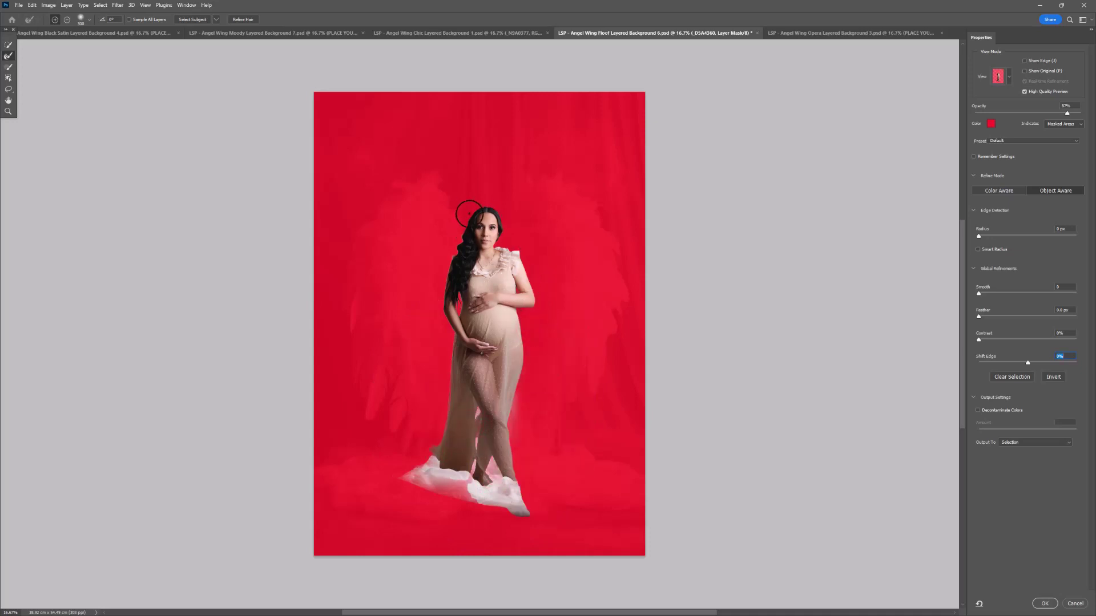
key(bracketleft)
key(bracketleft)
key(bracketleft)
key(bracketleft)
key(bracketleft)
mouse_move(469, 213)
mouse_down()
mouse_move(439, 273)
mouse_move(467, 246)
mouse_move(501, 199)
mouse_up()
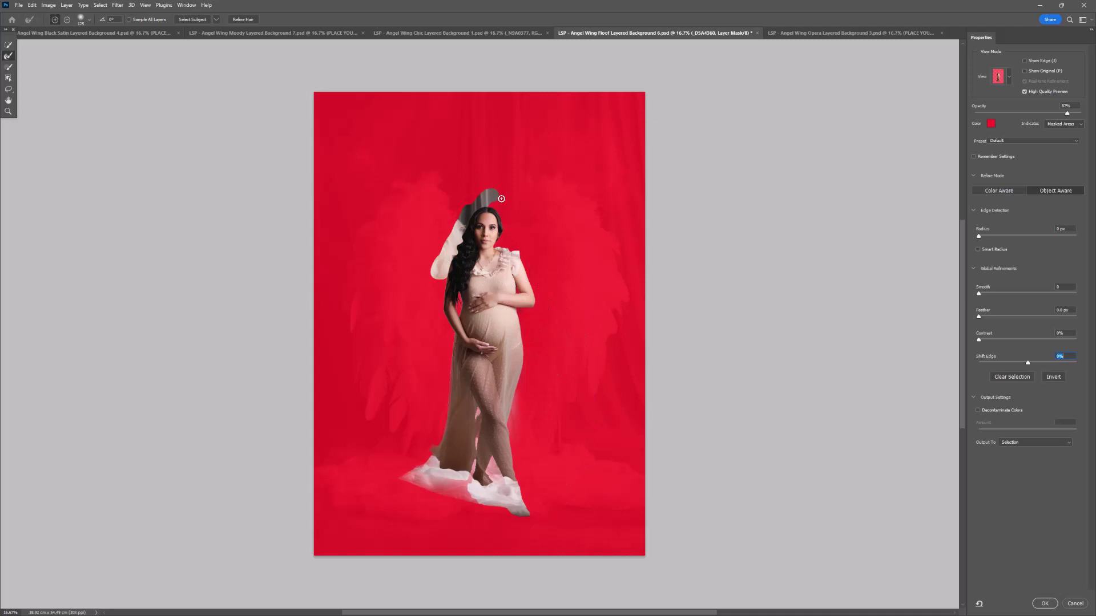
click(1045, 603)
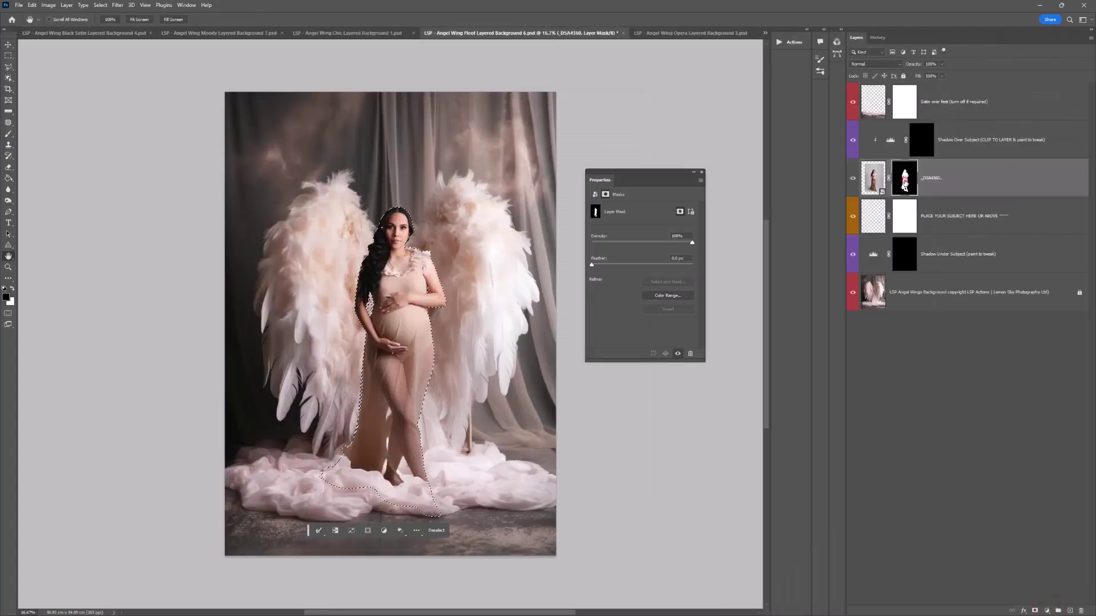
Delete the woman's old layer mask, reload her outline as a selection, invert it, then deselect.
right_click(906, 180)
click(916, 200)
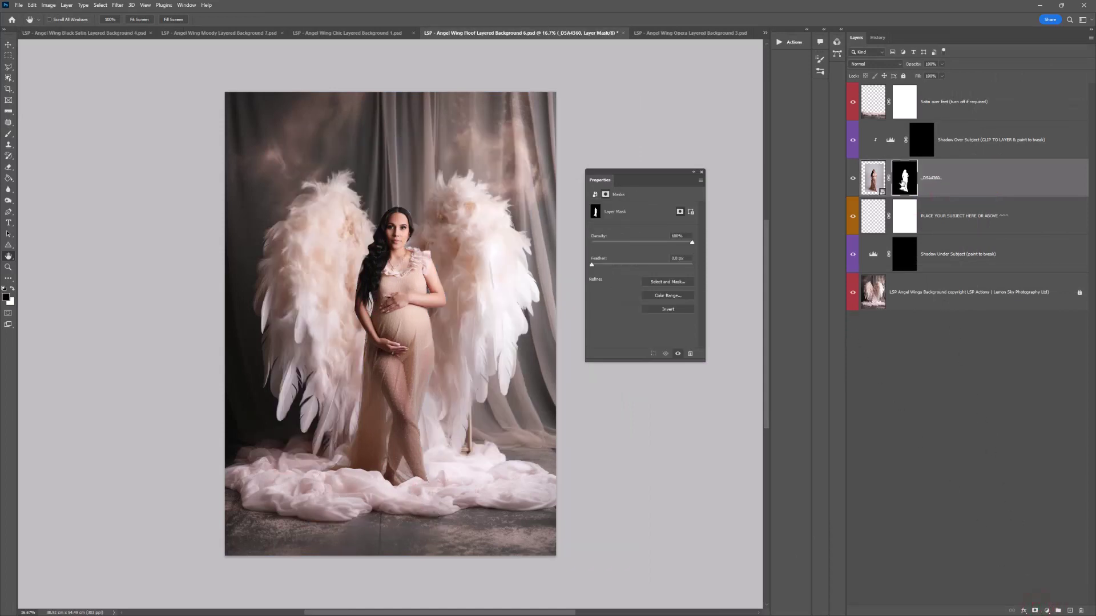
ctrl+click(904, 179)
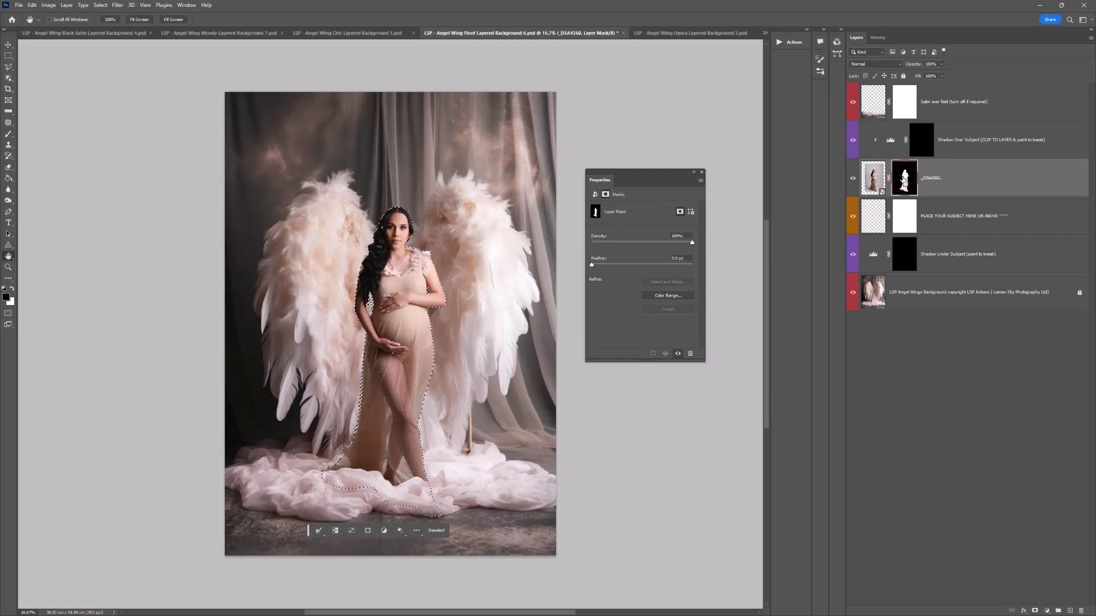
key(ctrl+shift+i)
key(b)
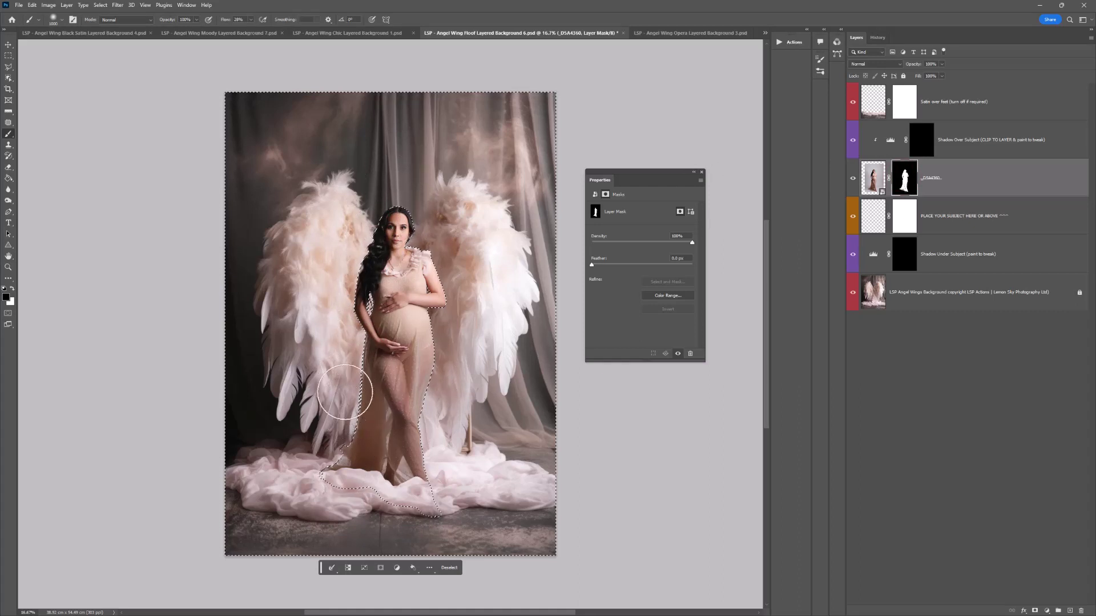
key(ctrl+d)
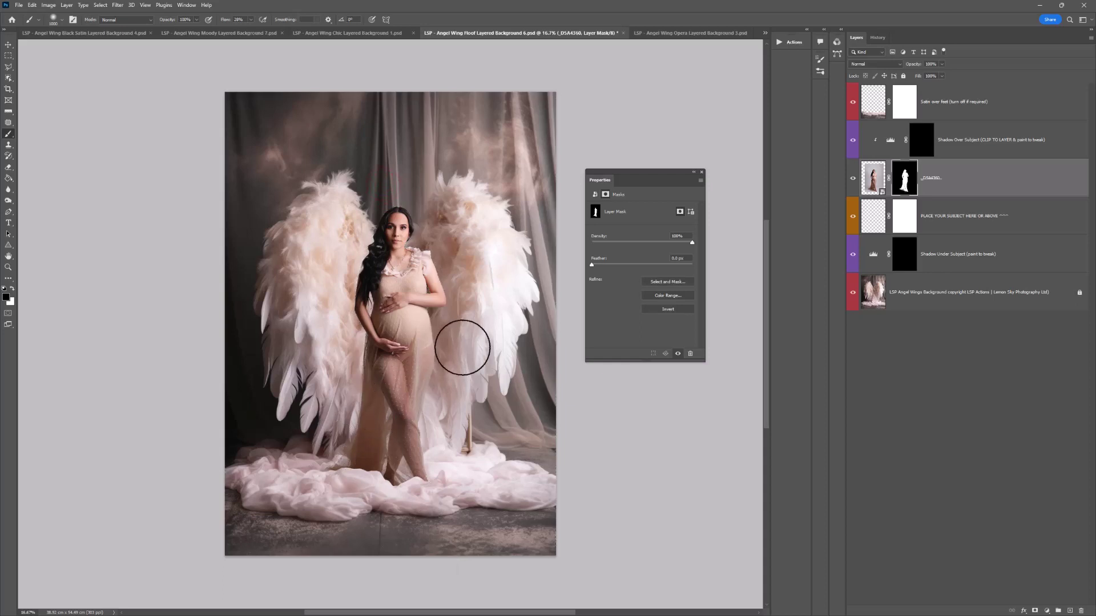
Fill the Shadow Under Subject mask black, then paint soft white shadow over her front and legs.
click(904, 255)
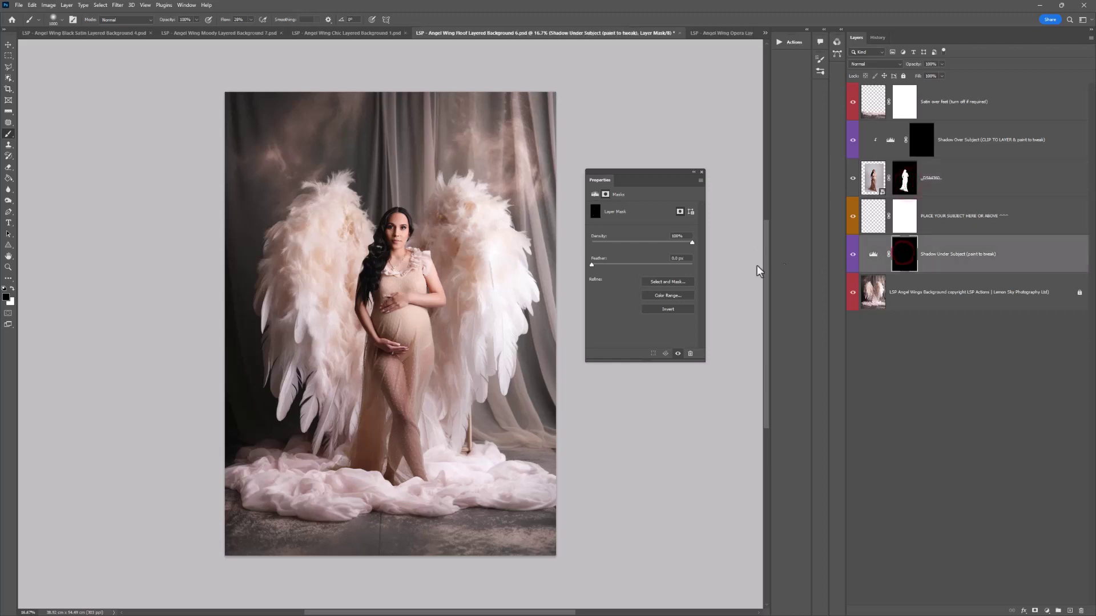
key(alt+BackSpace)
key(x)
right_click(388, 300)
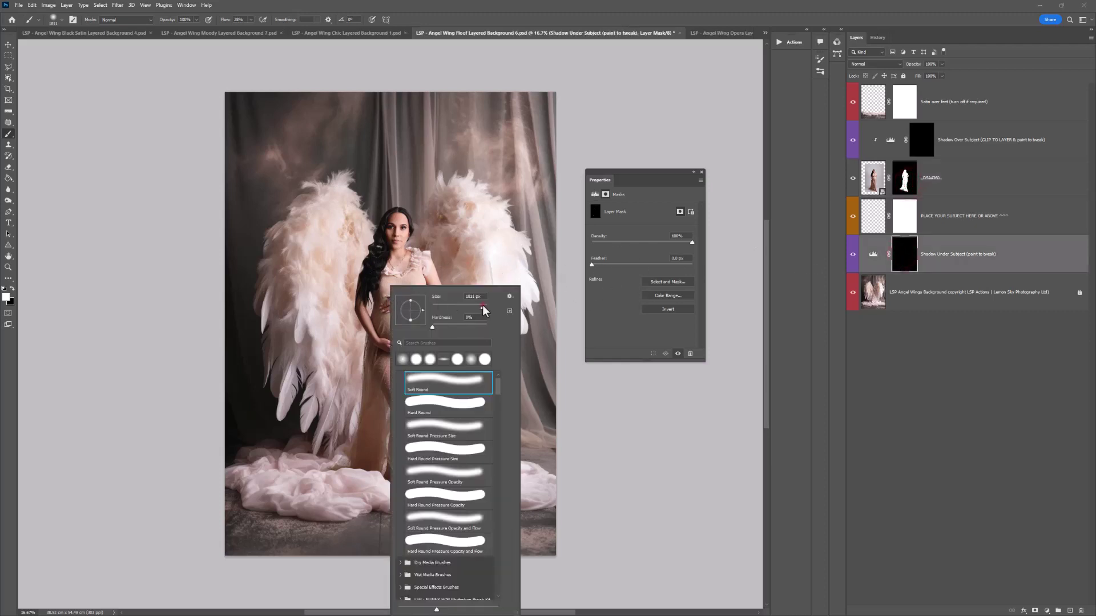
click(355, 331)
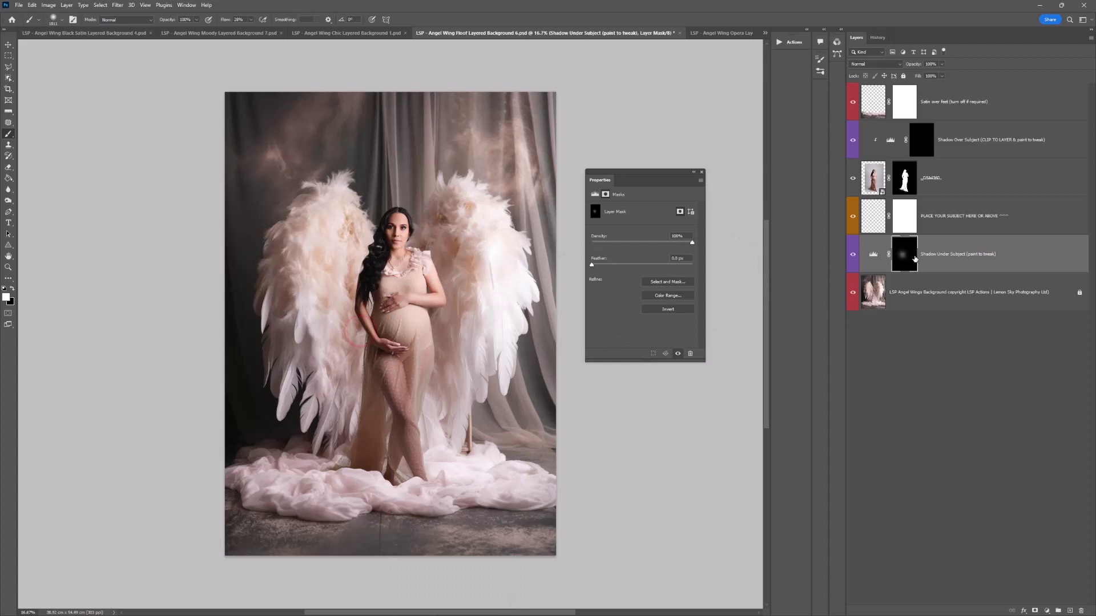
mouse_move(368, 402)
mouse_down()
mouse_move(374, 410)
mouse_move(357, 263)
mouse_up()
mouse_move(374, 331)
mouse_down()
mouse_move(365, 465)
mouse_move(440, 367)
mouse_move(434, 280)
mouse_move(416, 409)
mouse_up()
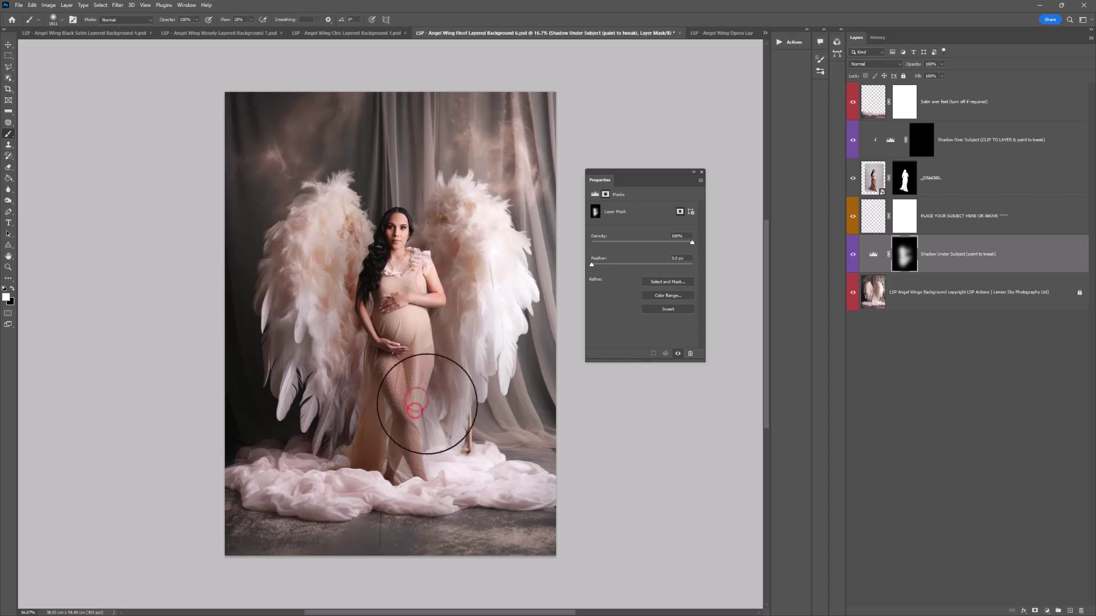
Paint shading near the woman's legs on the Shadow Over Subject mask and compare it on and off.
click(919, 144)
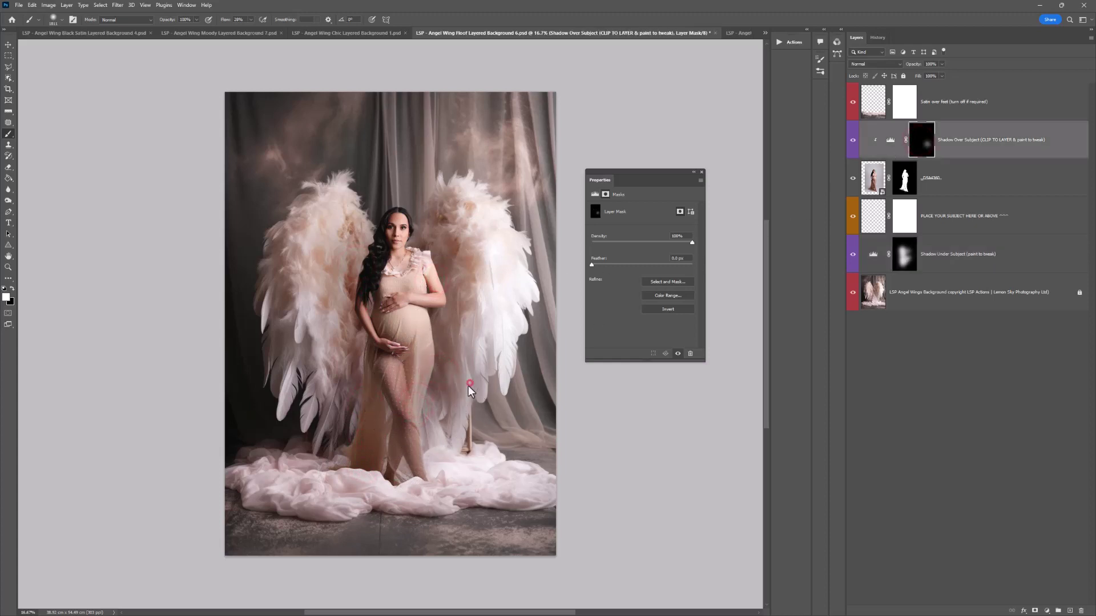
drag(468, 386, 461, 423)
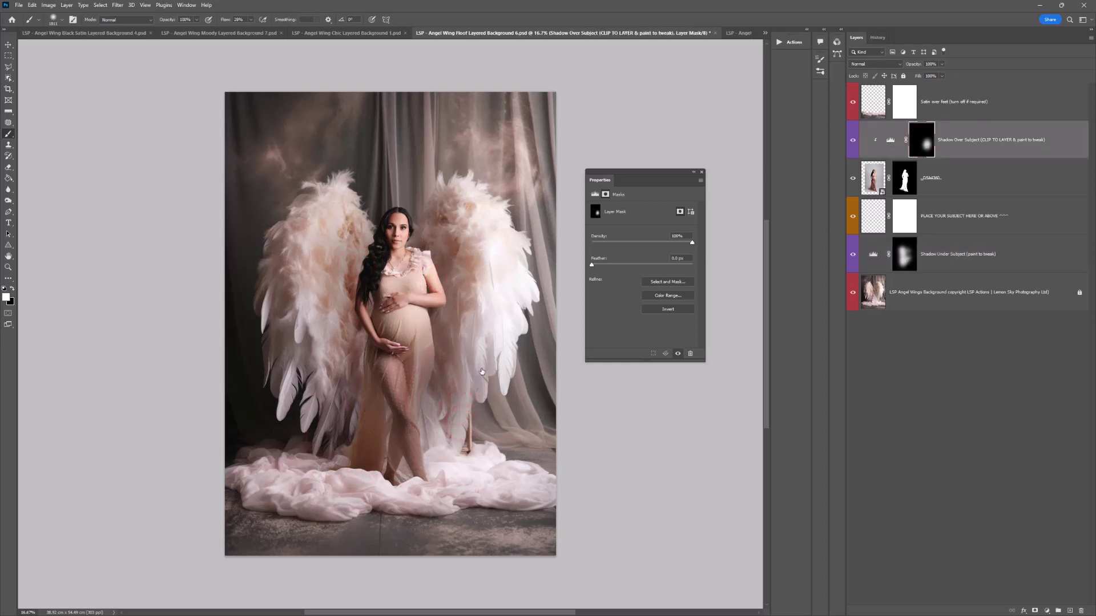
shift+click(921, 142)
shift+click(922, 142)
right_click(946, 147)
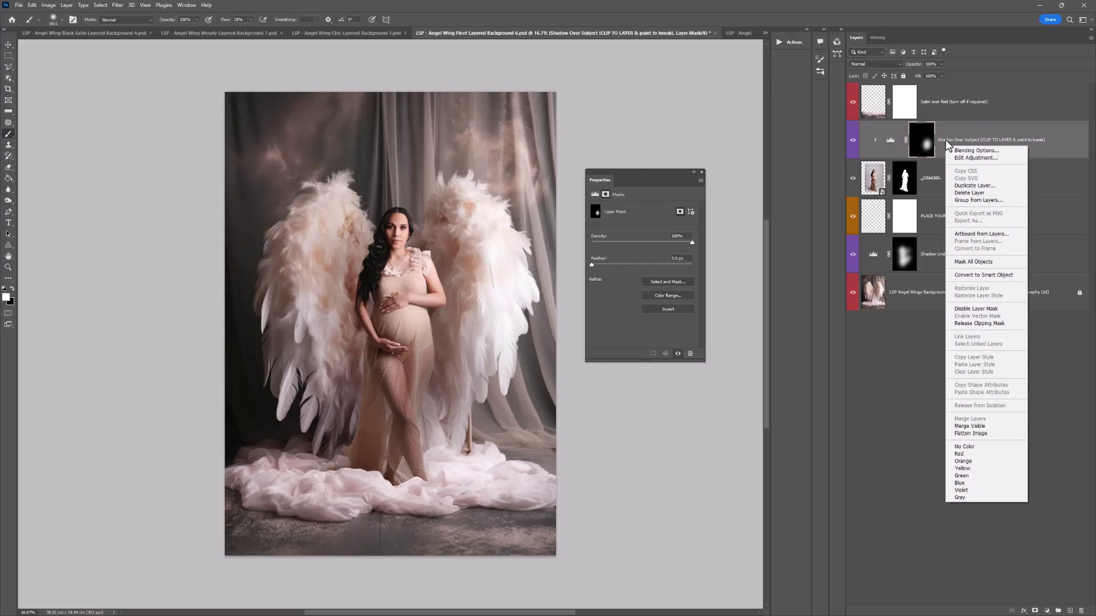
key(Escape)
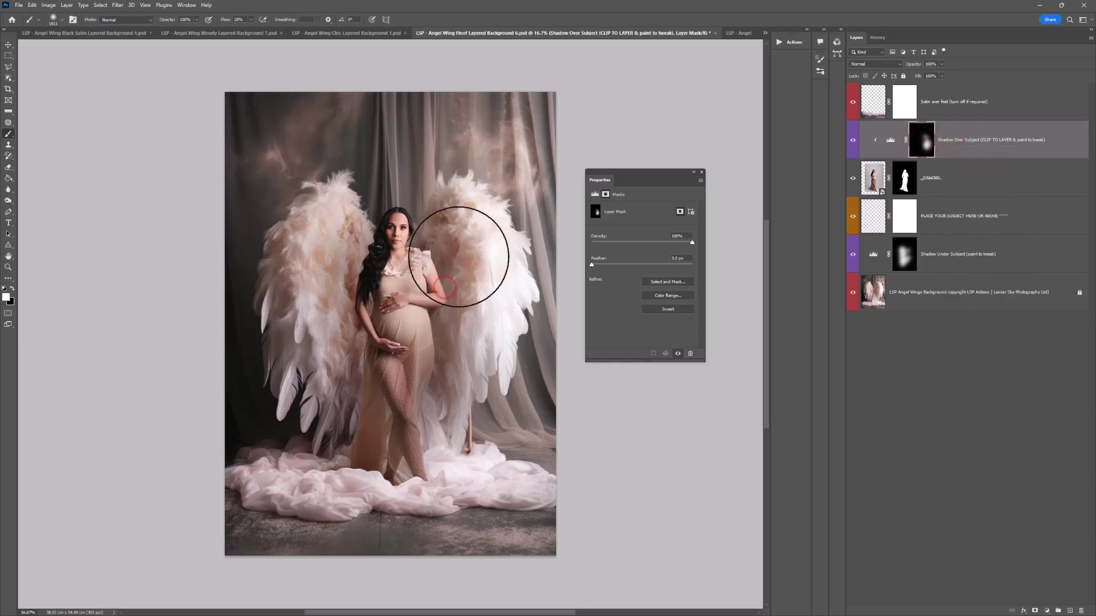
Shade her upper body and the floor by her feet, then remove shading from a left-wing spot in black.
mouse_move(458, 256)
mouse_down()
mouse_move(465, 354)
mouse_move(408, 396)
mouse_move(354, 391)
mouse_up()
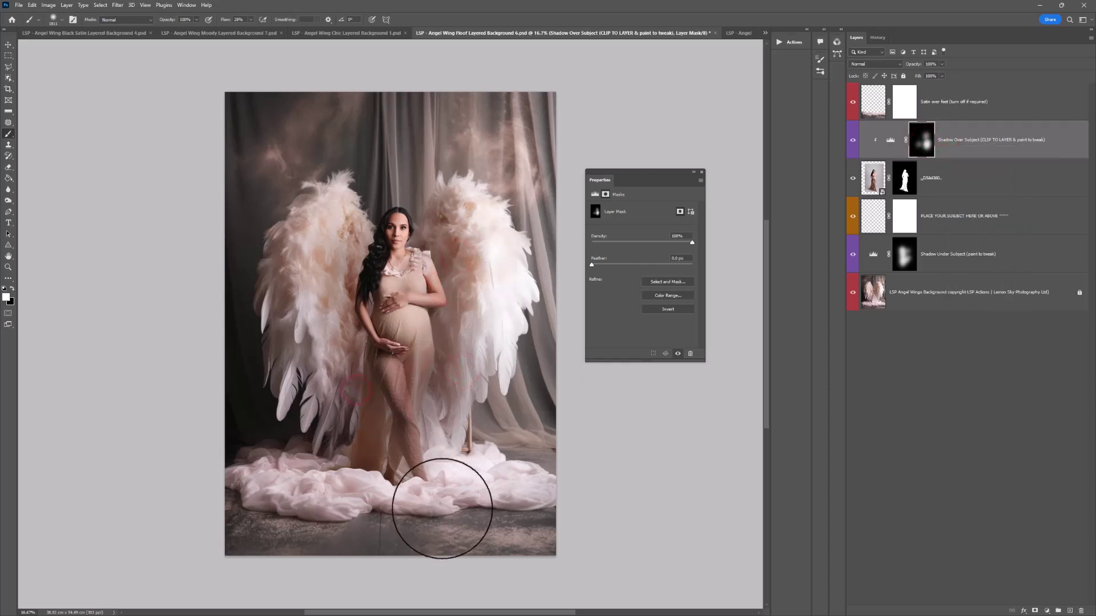
mouse_move(442, 509)
mouse_down()
mouse_move(419, 520)
mouse_move(447, 519)
mouse_move(426, 501)
mouse_up()
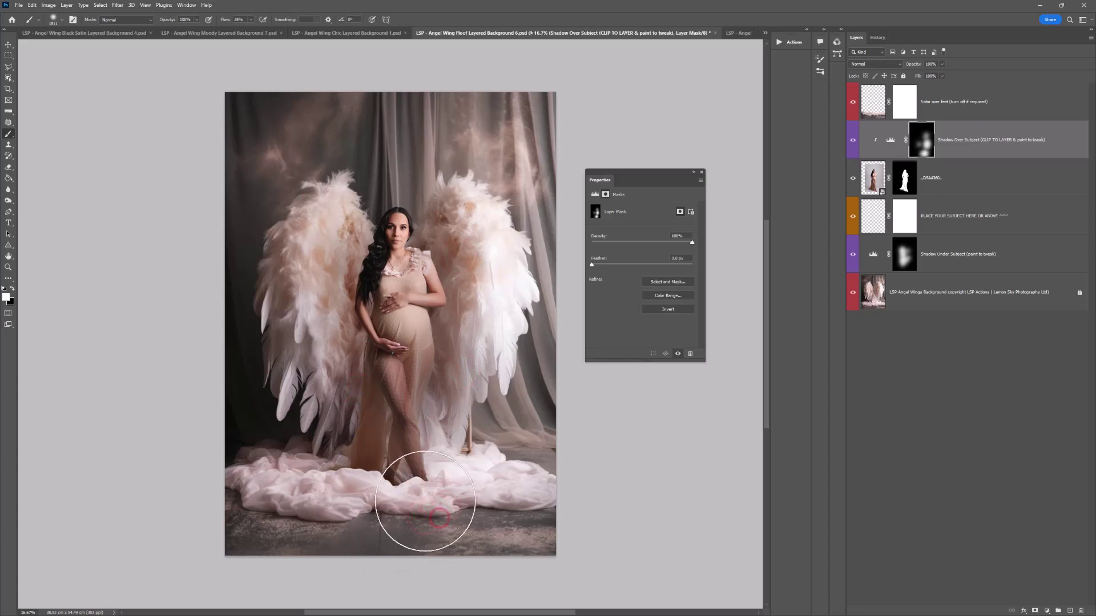
key(x)
click(329, 423)
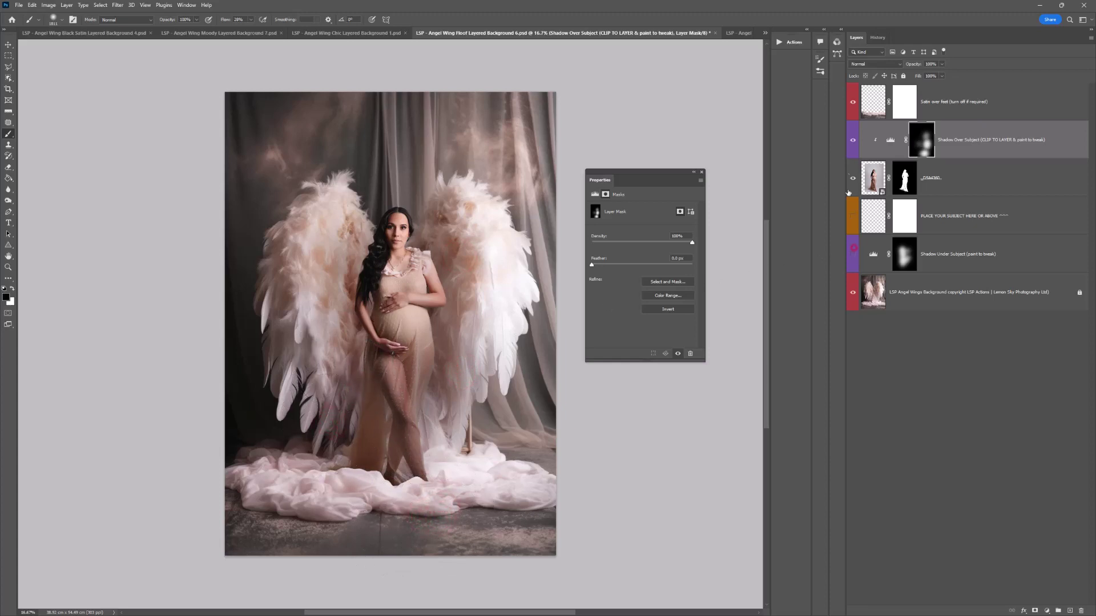
click(849, 171)
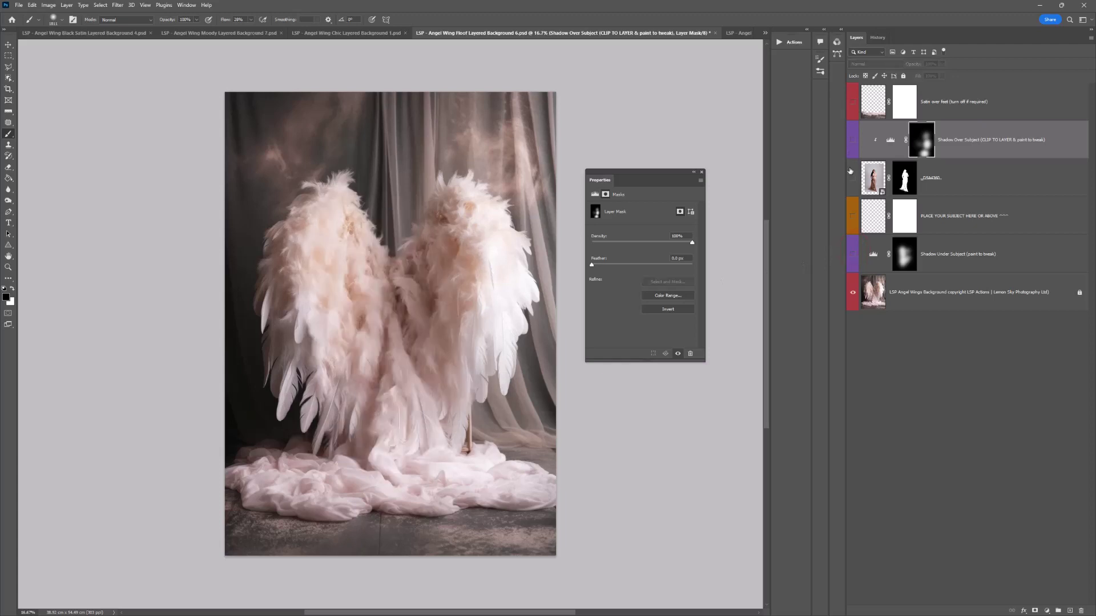
click(867, 178)
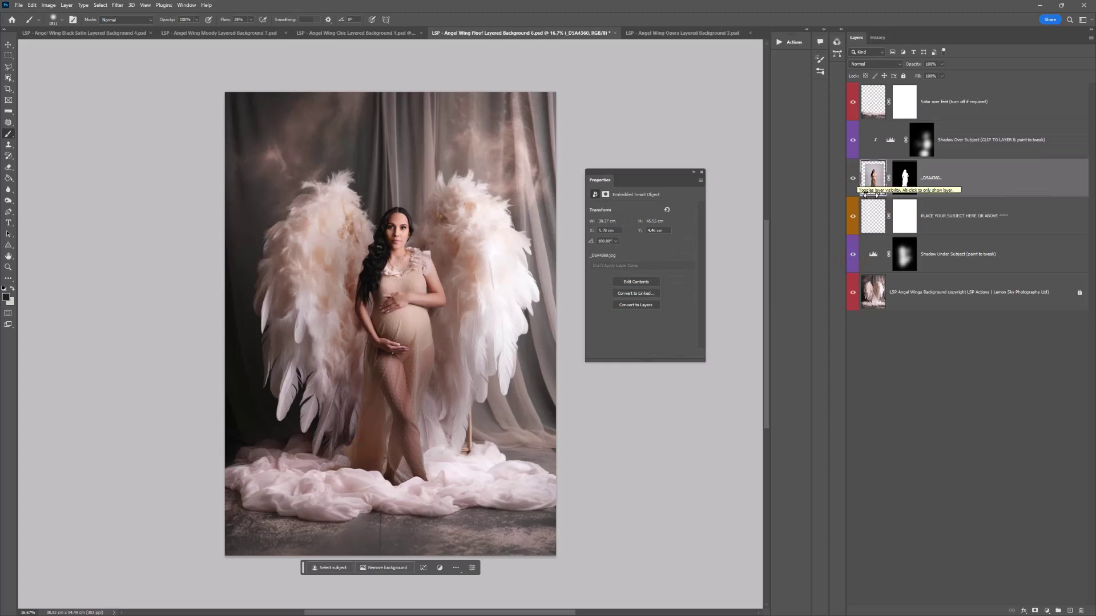
Place _DSA4643.JPG as an embedded image in the Angel Wing Opera background document.
click(696, 33)
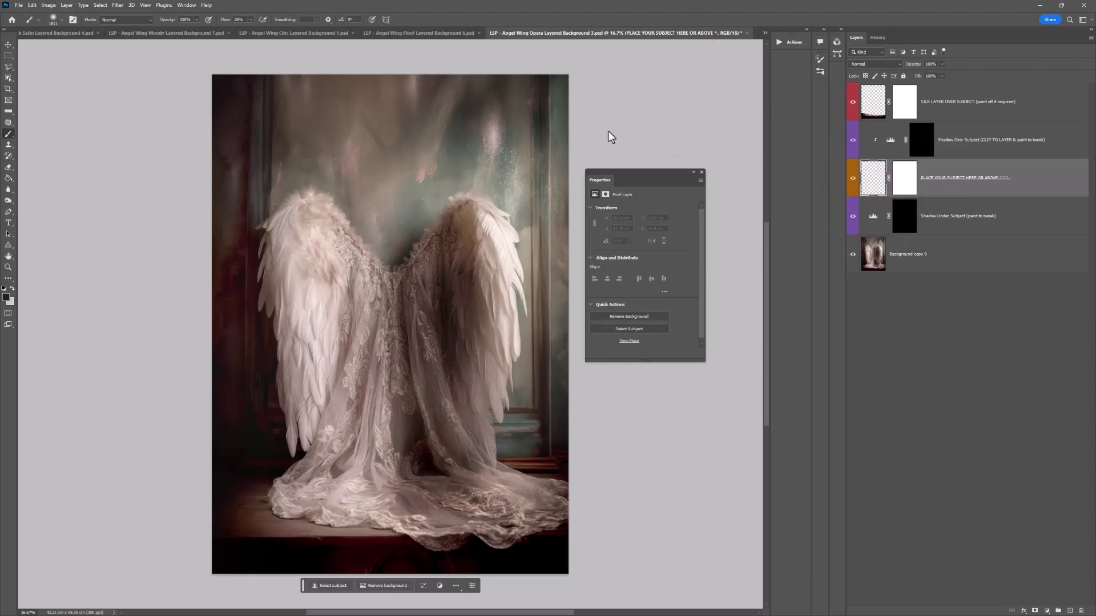
click(18, 6)
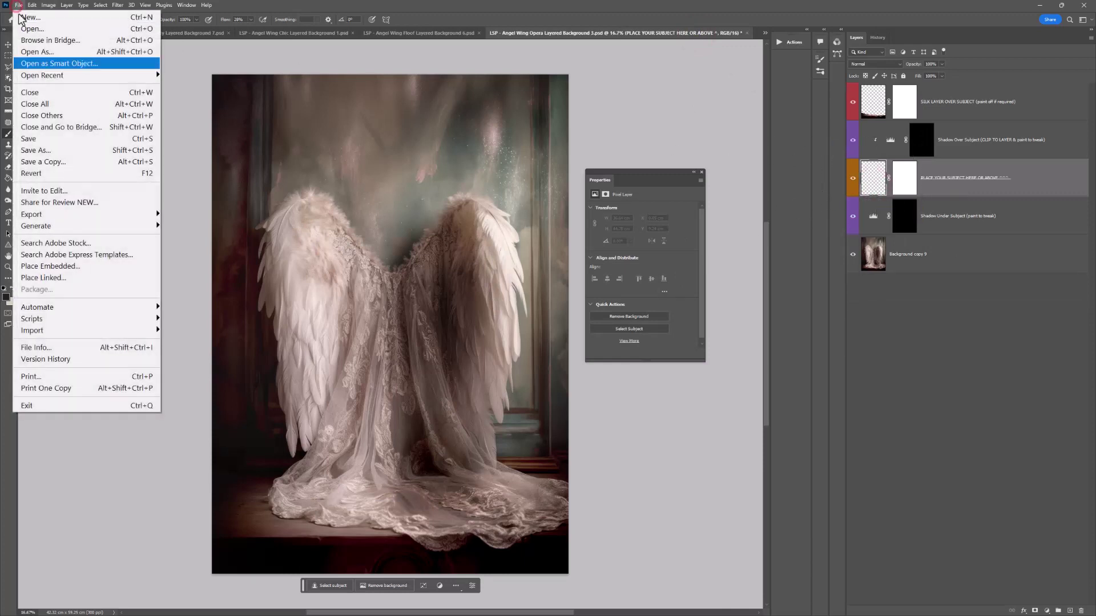
click(108, 267)
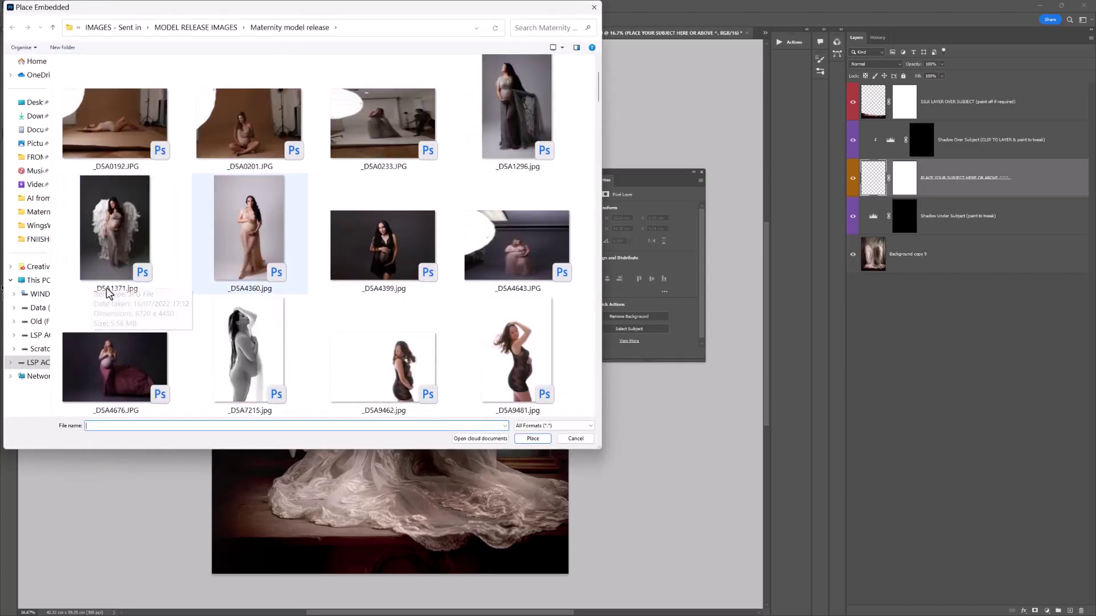
double_click(517, 245)
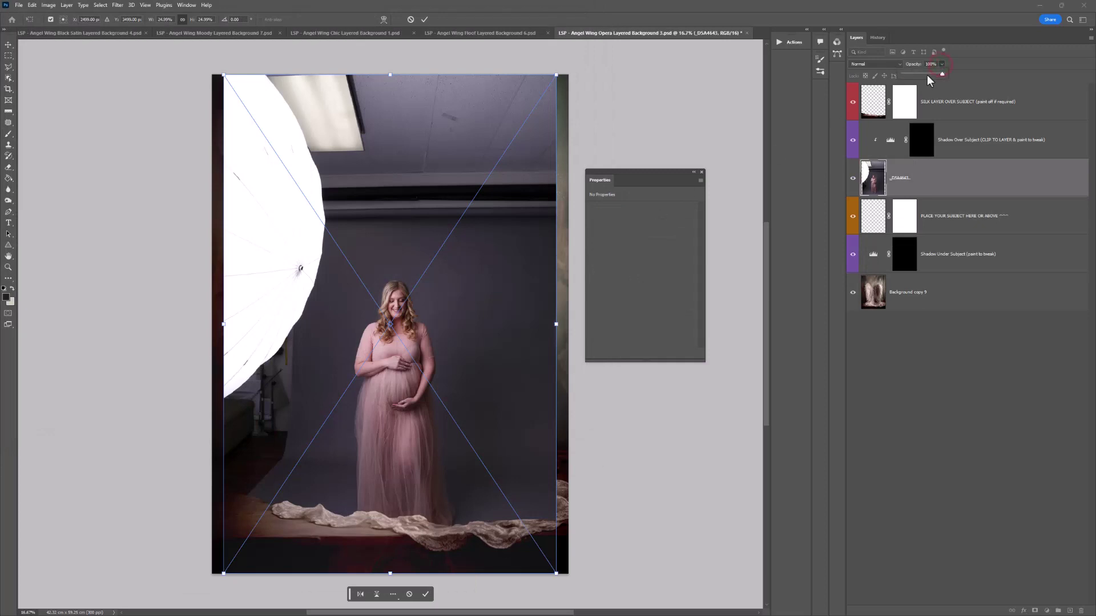
Set the placed photo to 62% opacity, scale it to about 32% and centre her before the wings.
click(927, 74)
drag(462, 255, 78, 313)
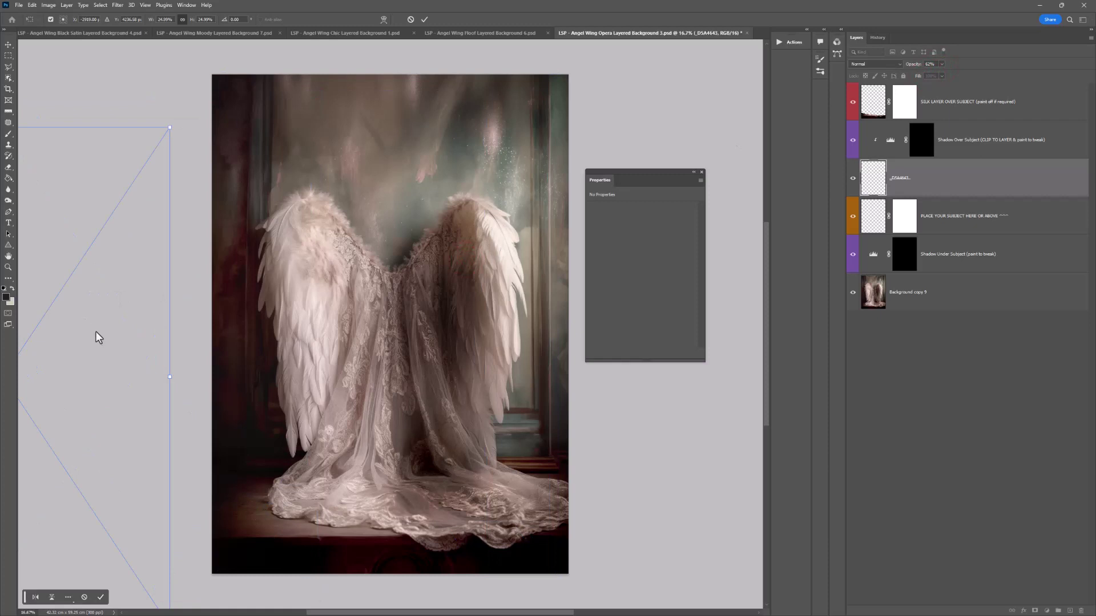
drag(129, 367, 155, 371)
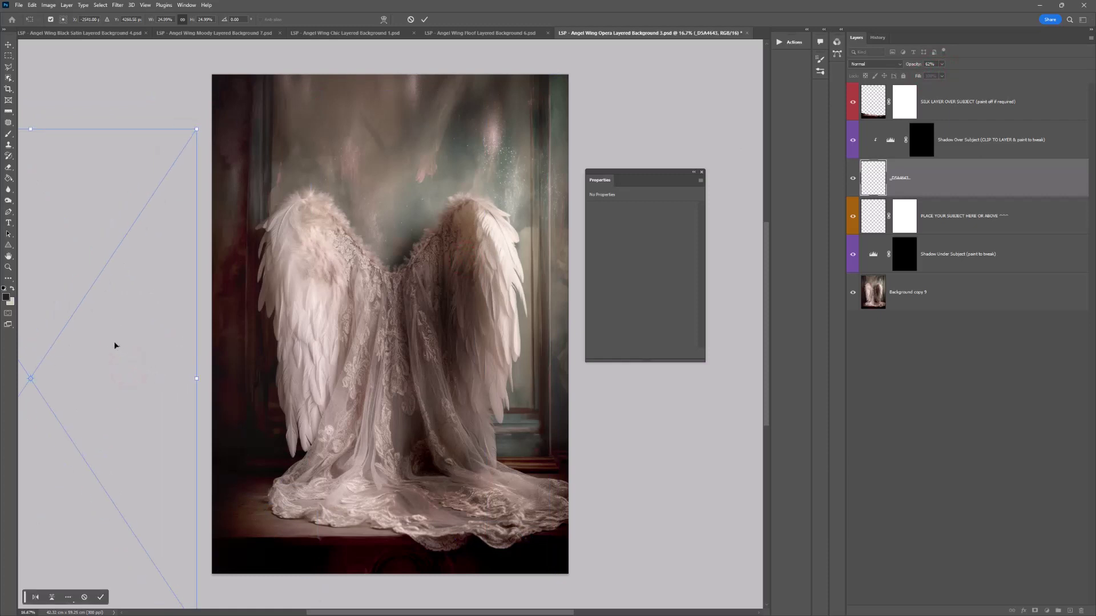
drag(94, 332, 409, 314)
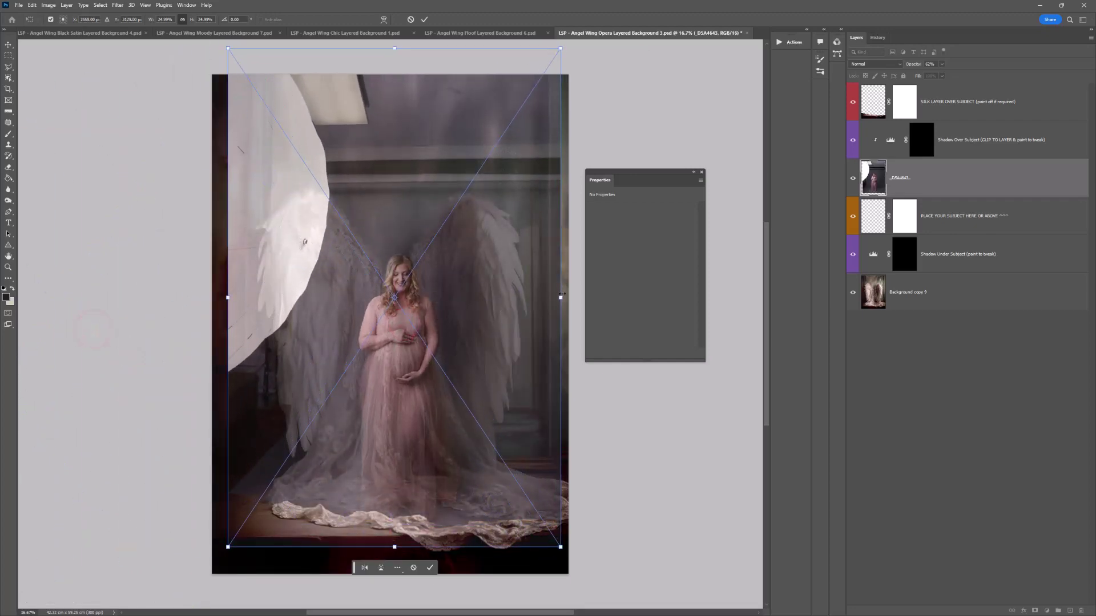
drag(561, 295, 658, 297)
drag(483, 437, 408, 369)
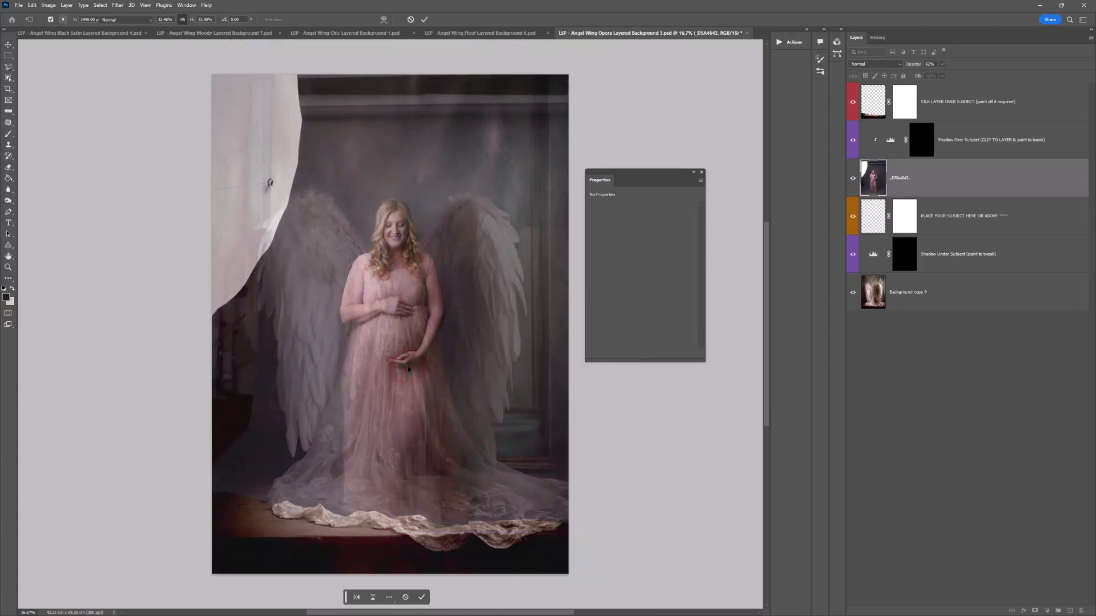
key(Return)
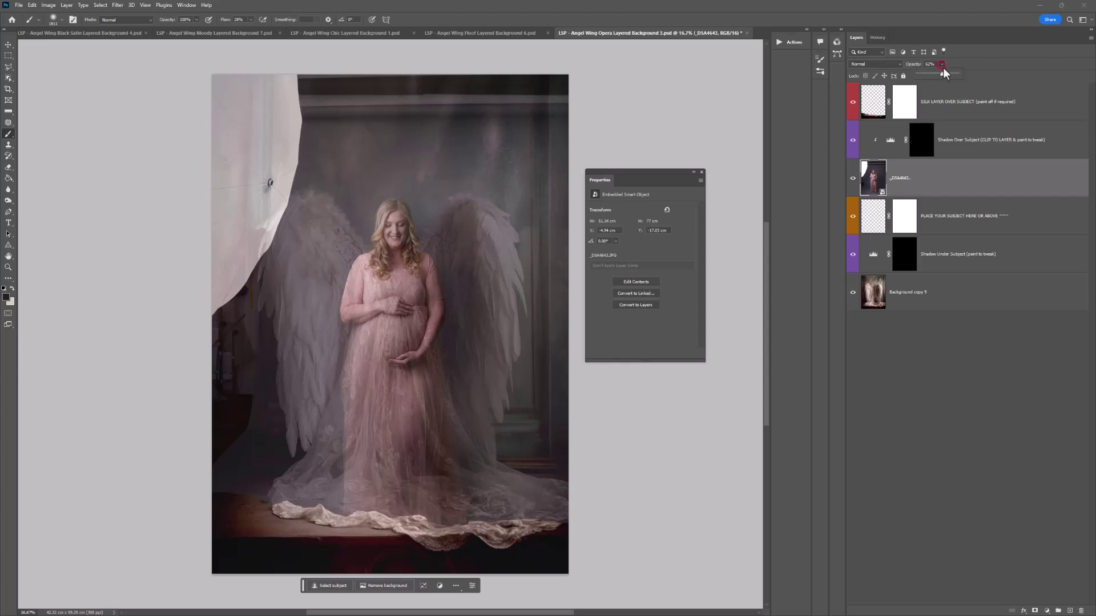
Restore the photo to 100% opacity, use Select > Subject and add a layer mask from it.
drag(975, 82, 976, 82)
click(100, 5)
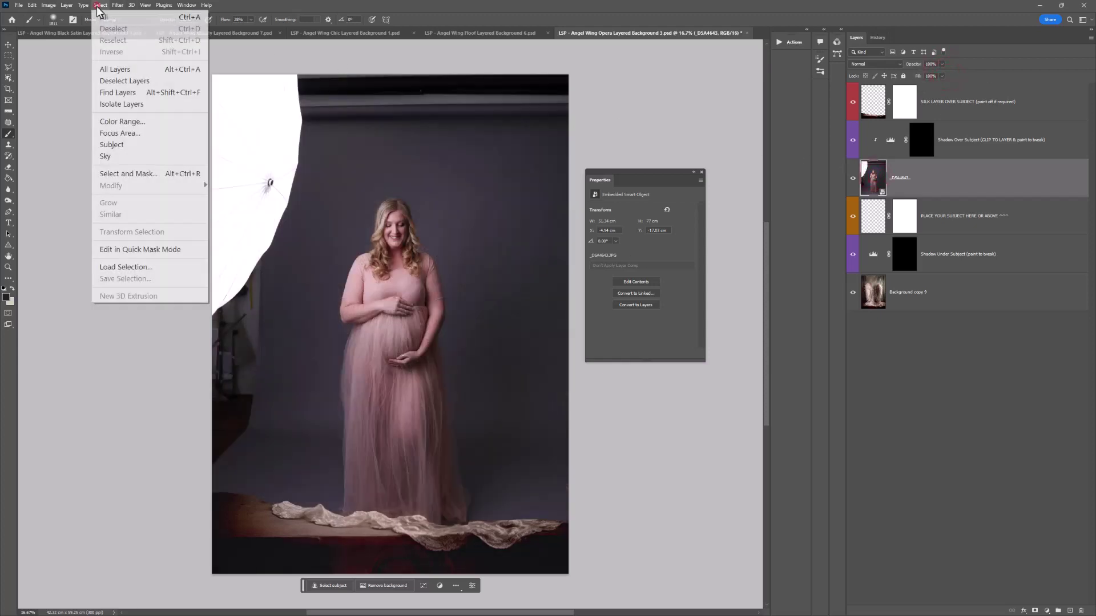
click(125, 141)
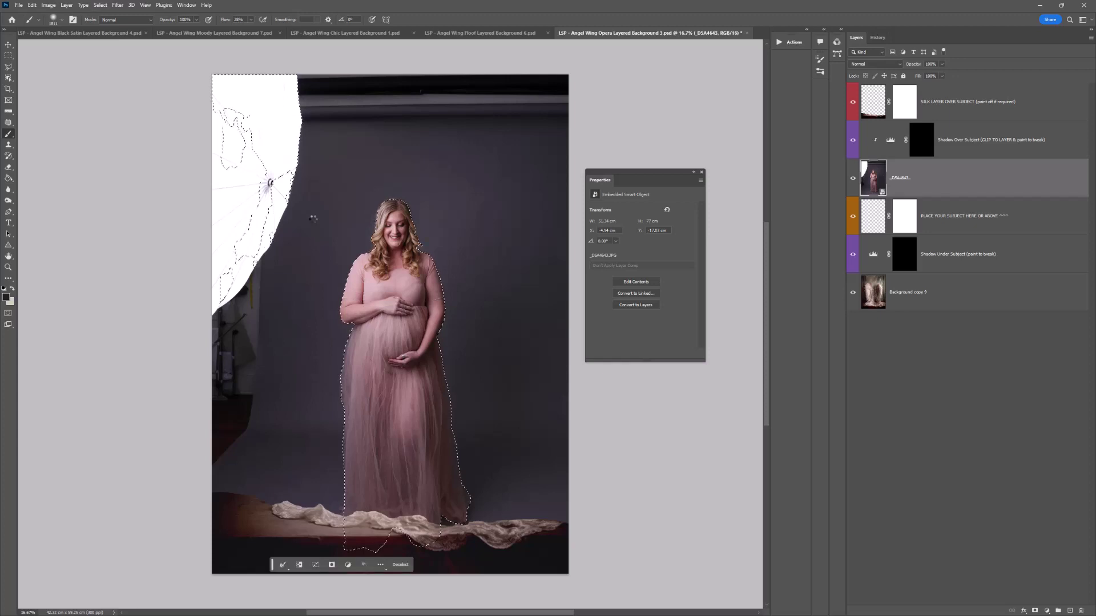
click(912, 180)
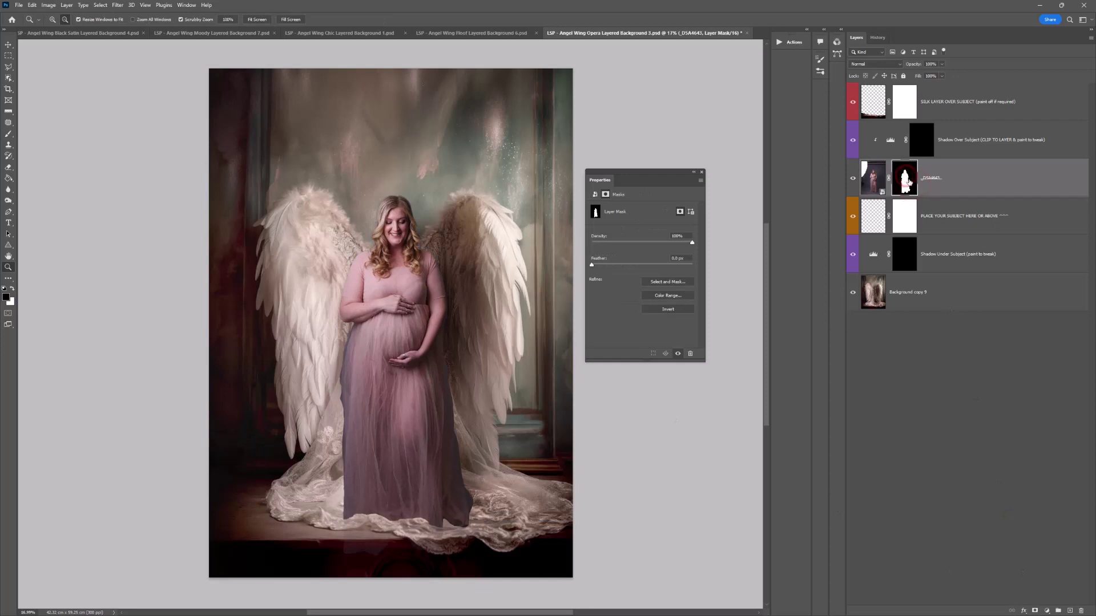
In Select and Mask, refine edges along both sides of the dress and beside the hair, then apply.
click(101, 6)
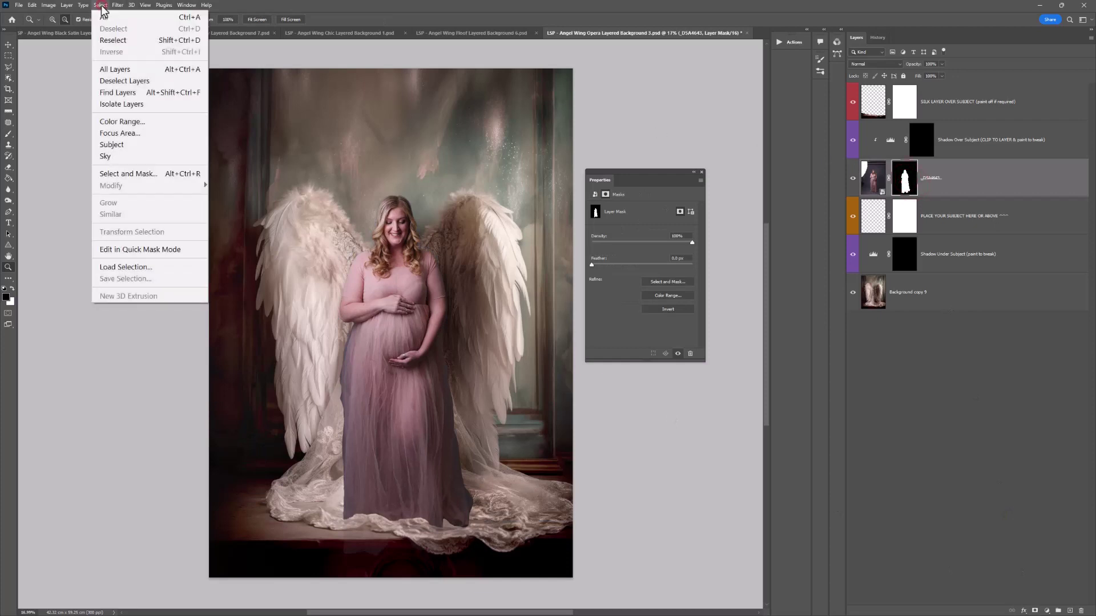
click(143, 175)
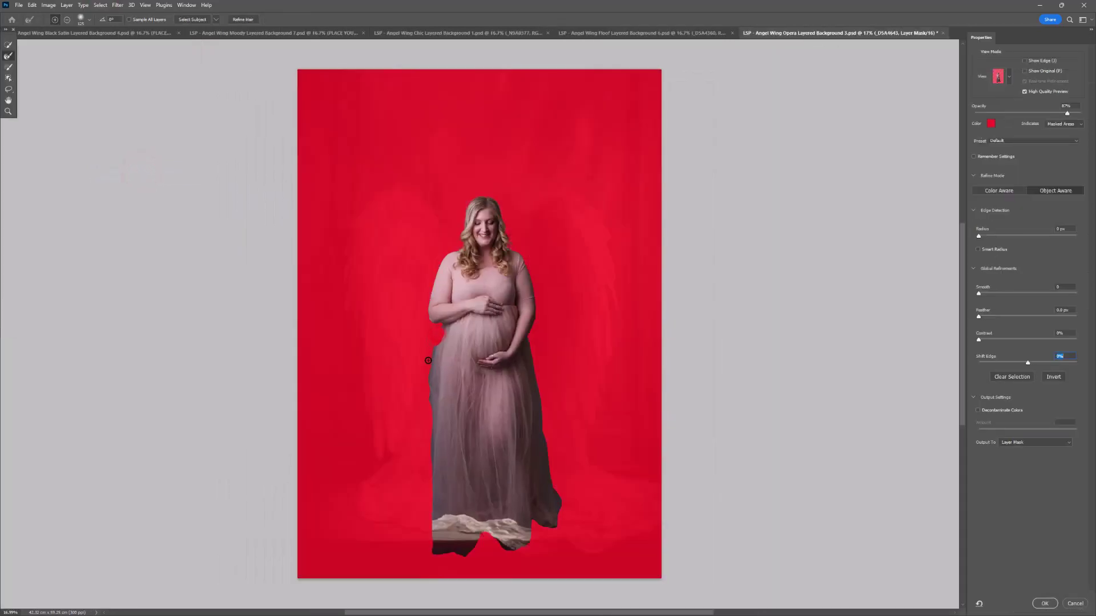
drag(428, 360, 427, 400)
drag(556, 516, 533, 338)
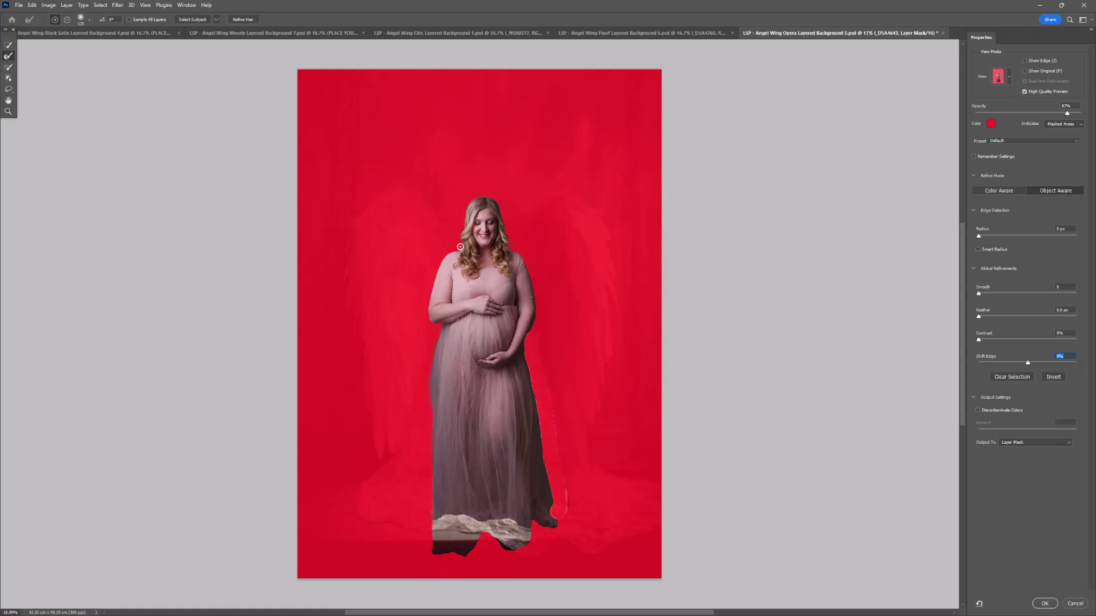
drag(512, 242, 515, 242)
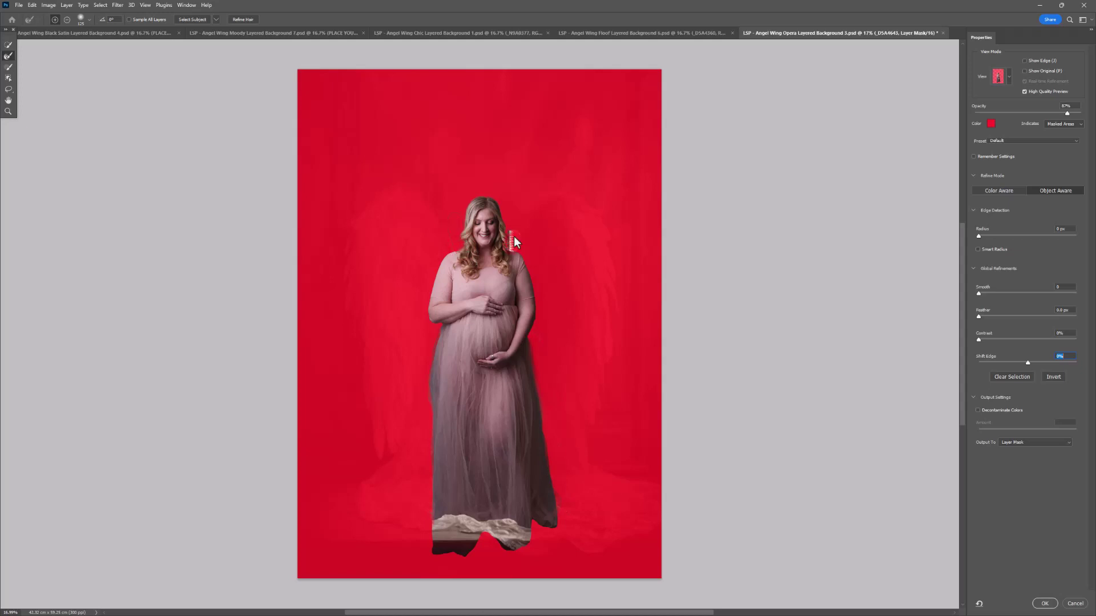
click(1045, 607)
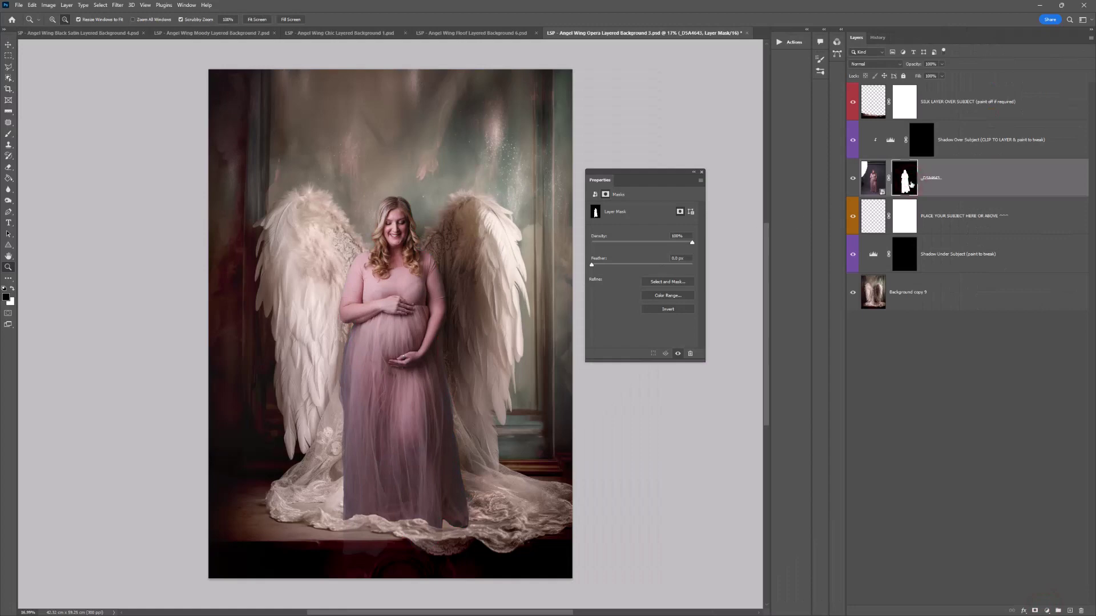
Paint white shadow over the wing and gown on Shadow Over Subject, touching up the lower-left hem in black.
click(905, 183)
key(b)
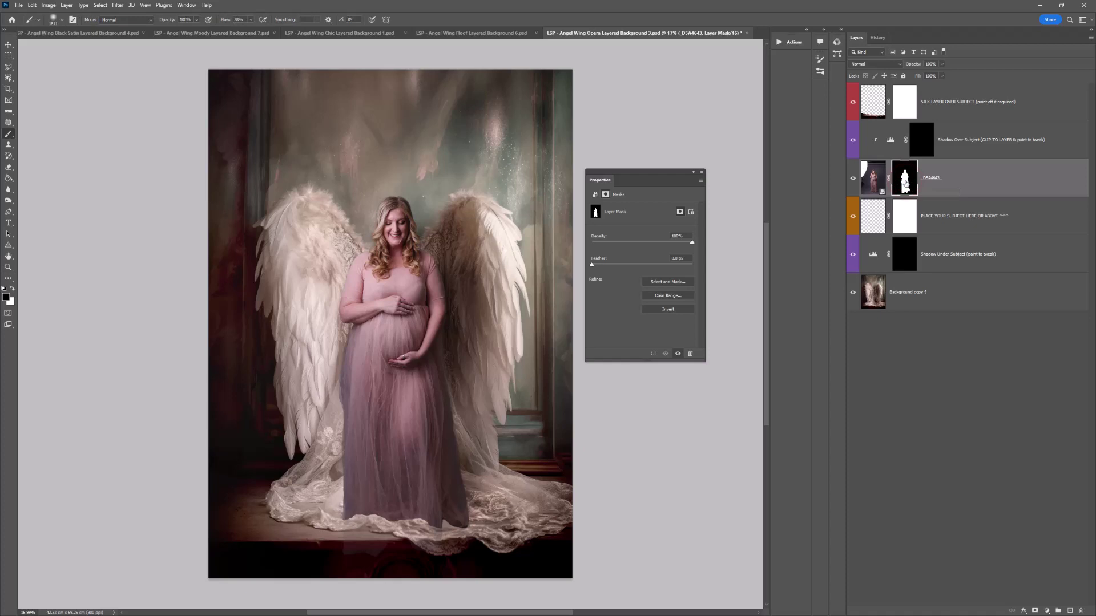
click(920, 144)
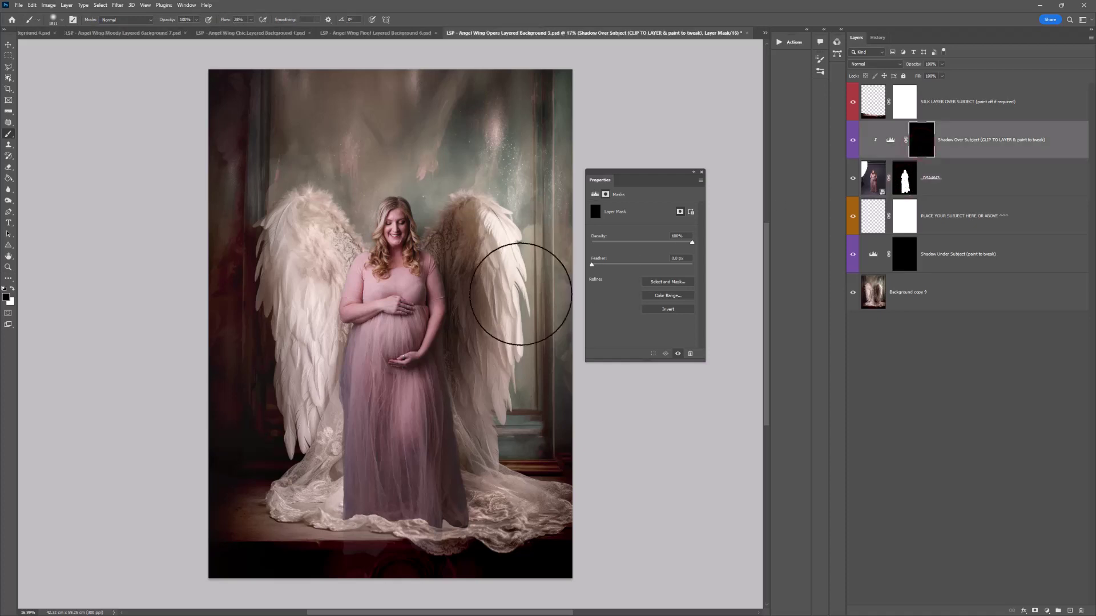
key(x)
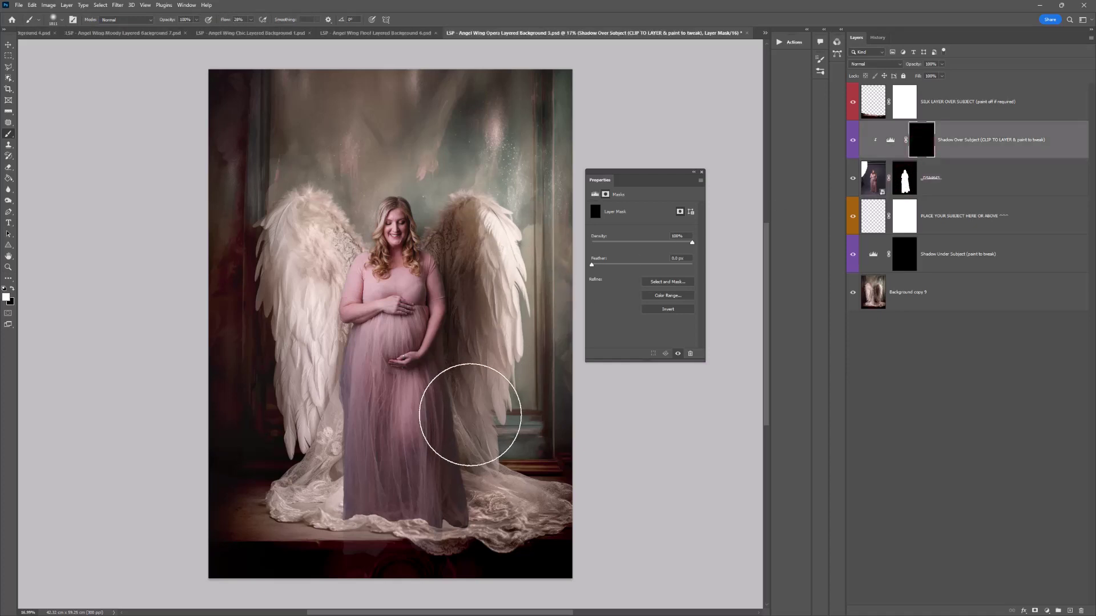
mouse_move(469, 415)
mouse_down()
mouse_move(427, 509)
mouse_move(357, 504)
mouse_move(346, 456)
mouse_move(347, 396)
mouse_up()
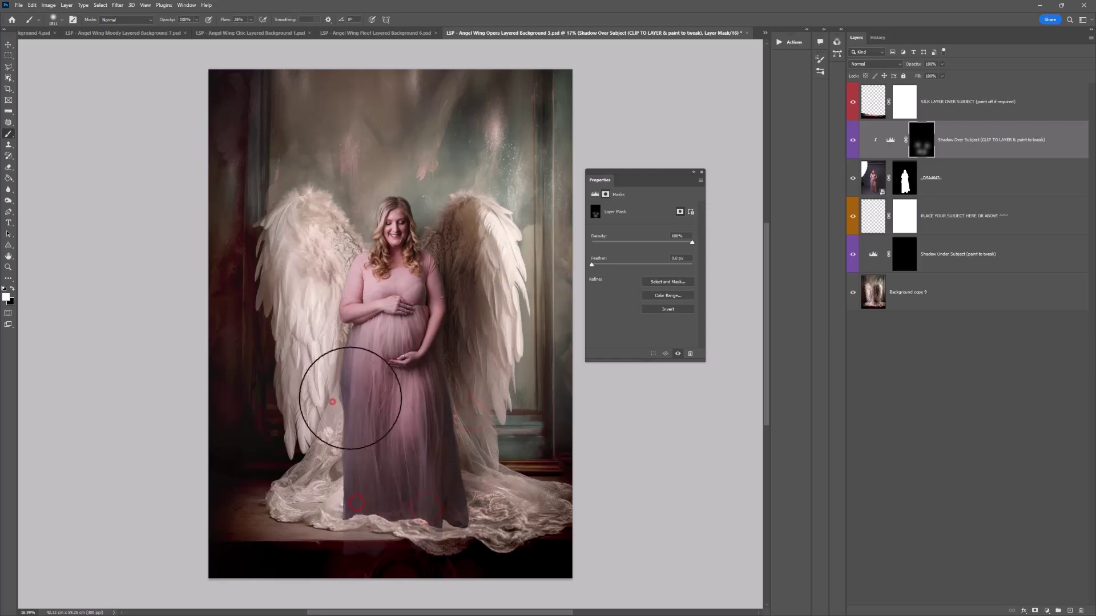
drag(474, 396, 473, 435)
key(x)
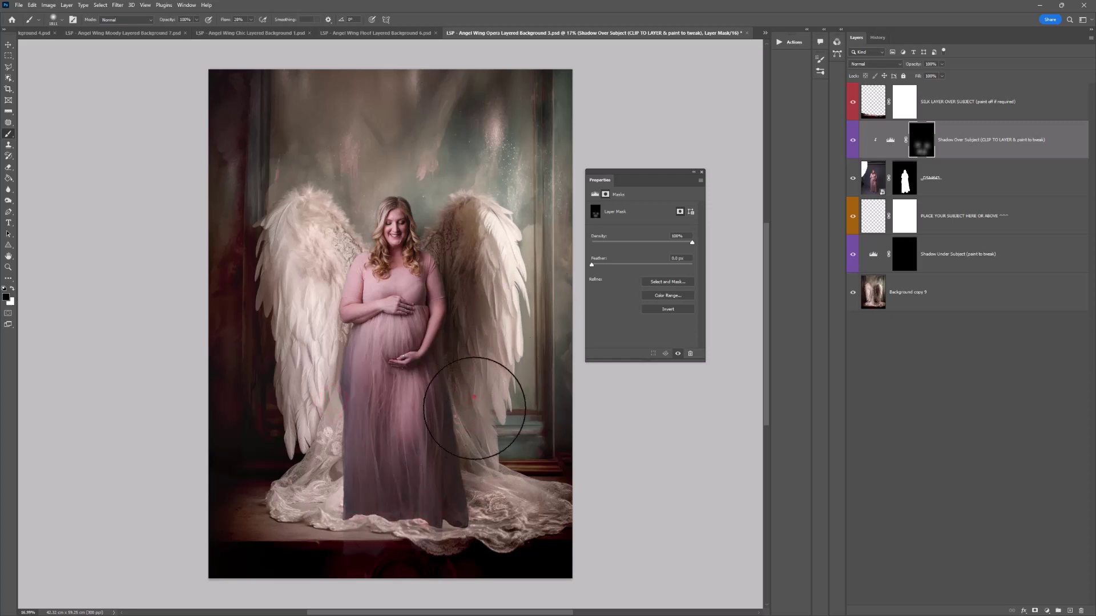
click(341, 544)
Set a 202 px brush and paint on the subject's layer mask near the hem.
click(936, 177)
scroll(453, 343, down, 2)
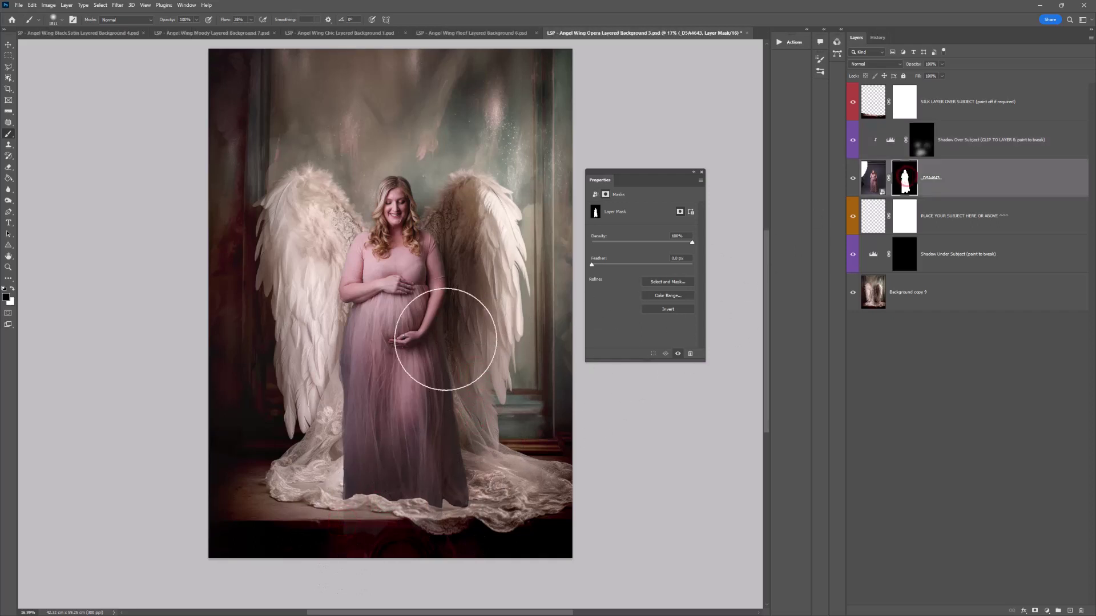
right_click(390, 363)
drag(484, 311, 477, 312)
click(366, 518)
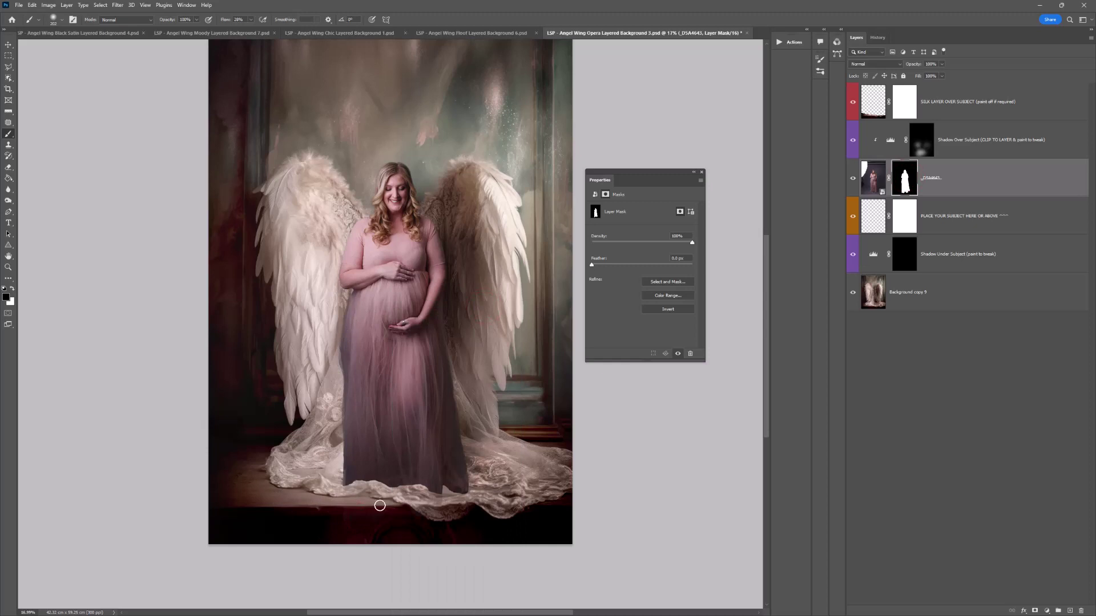
Paint the subject mask over the floor below the hem, the lower-right floor, and the left wing and wall.
right_click(425, 446)
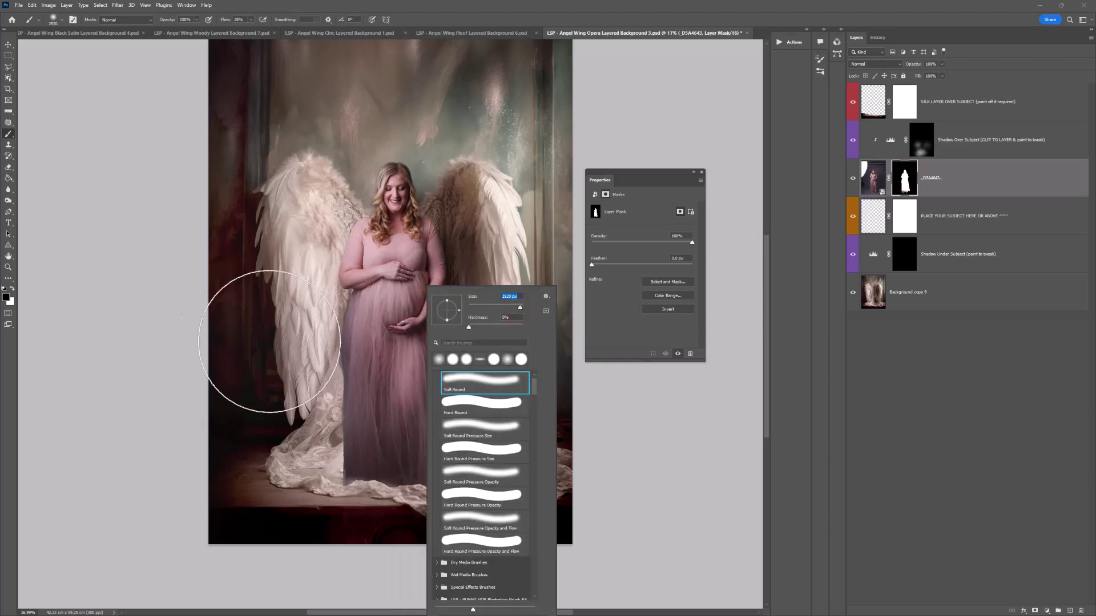
click(198, 349)
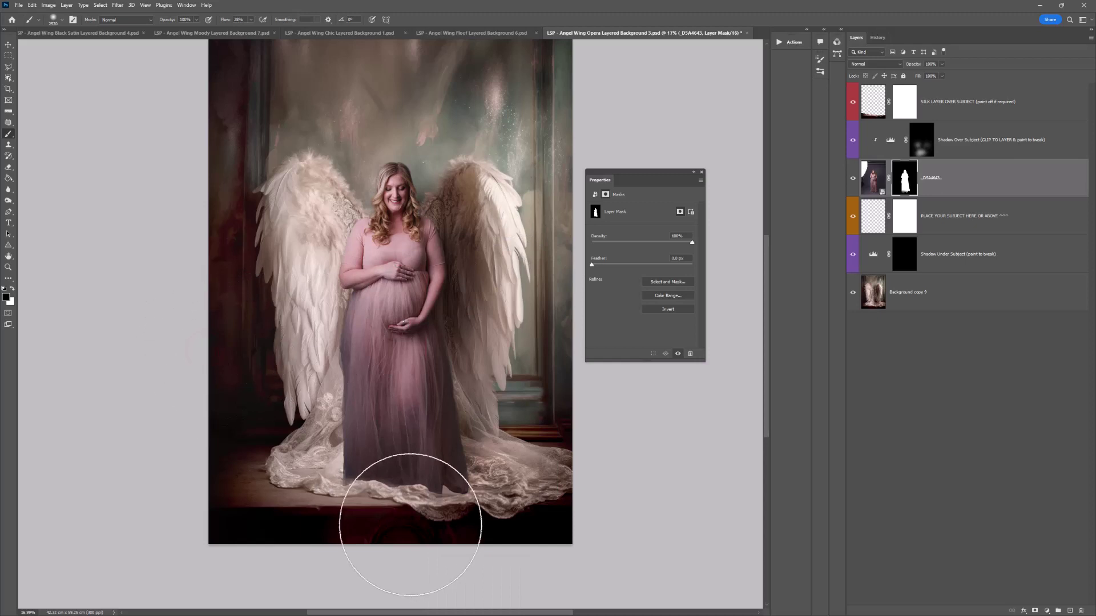
click(425, 550)
click(450, 538)
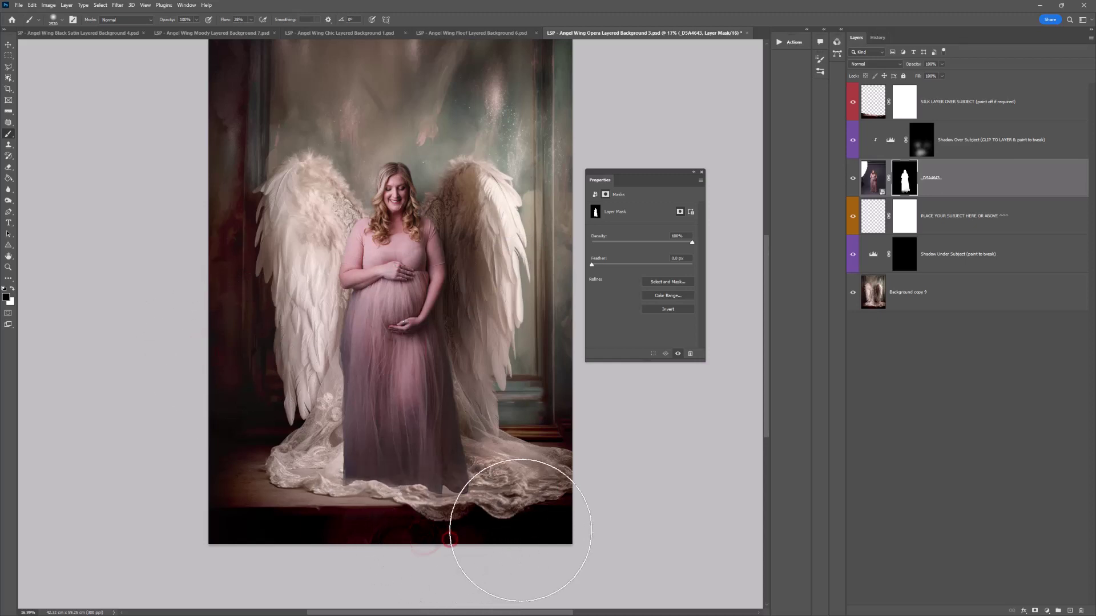
click(587, 478)
click(463, 569)
click(234, 491)
click(255, 394)
click(244, 316)
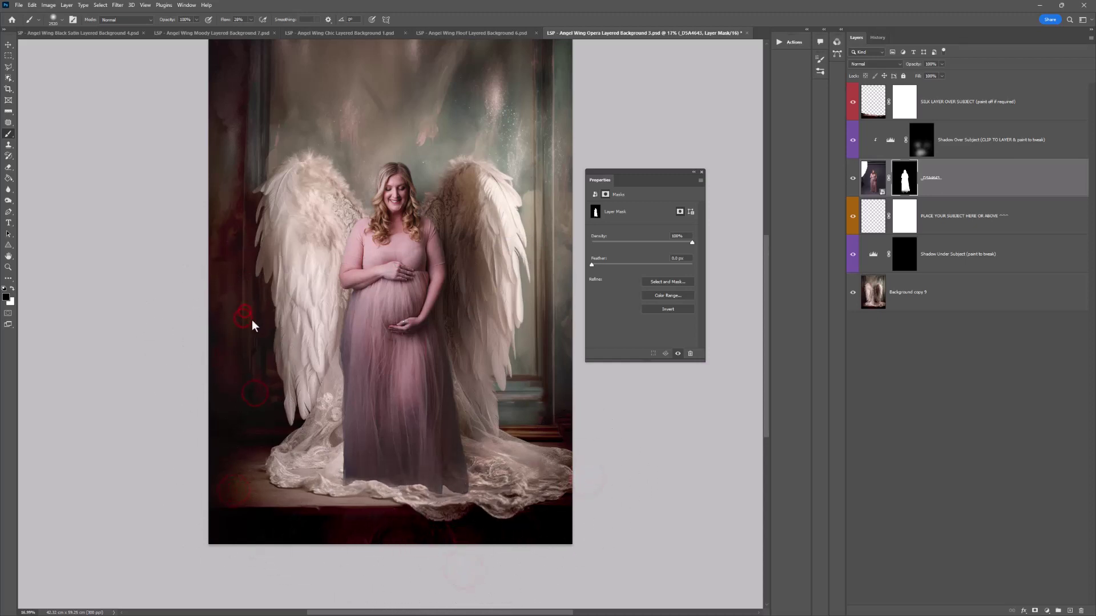
Add a Levels 1 adjustment above the subject and nudge the midtone slider left to brighten.
click(1049, 610)
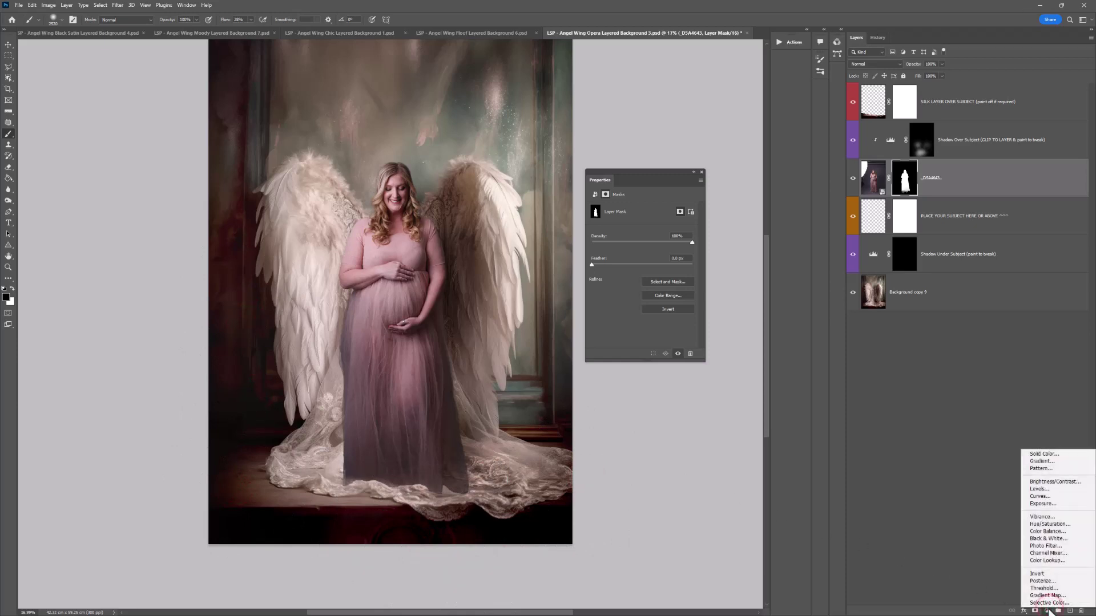
click(1049, 491)
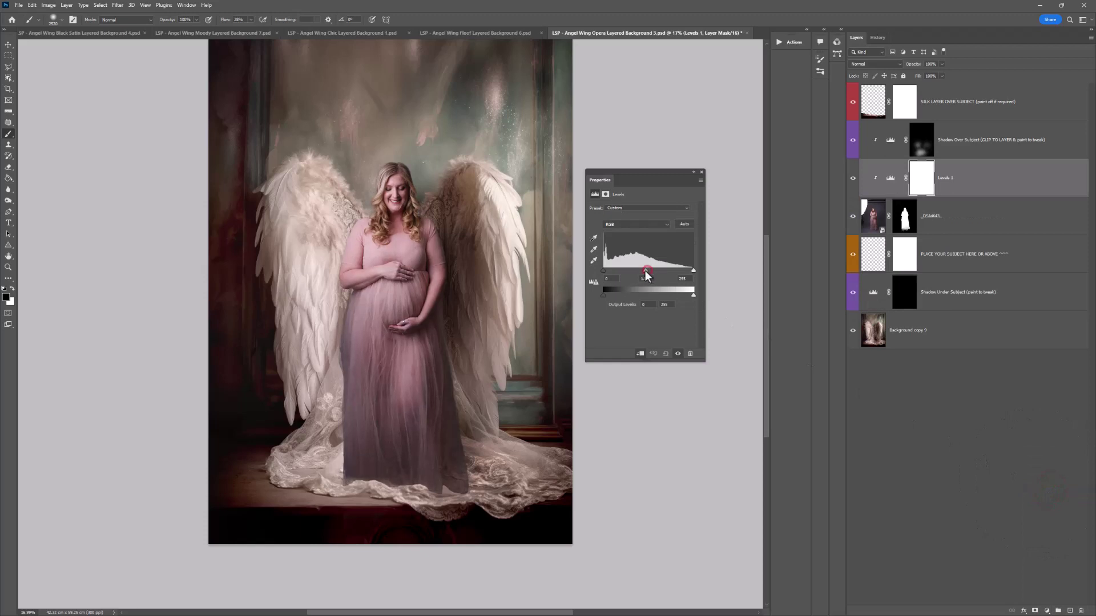
drag(647, 276, 643, 275)
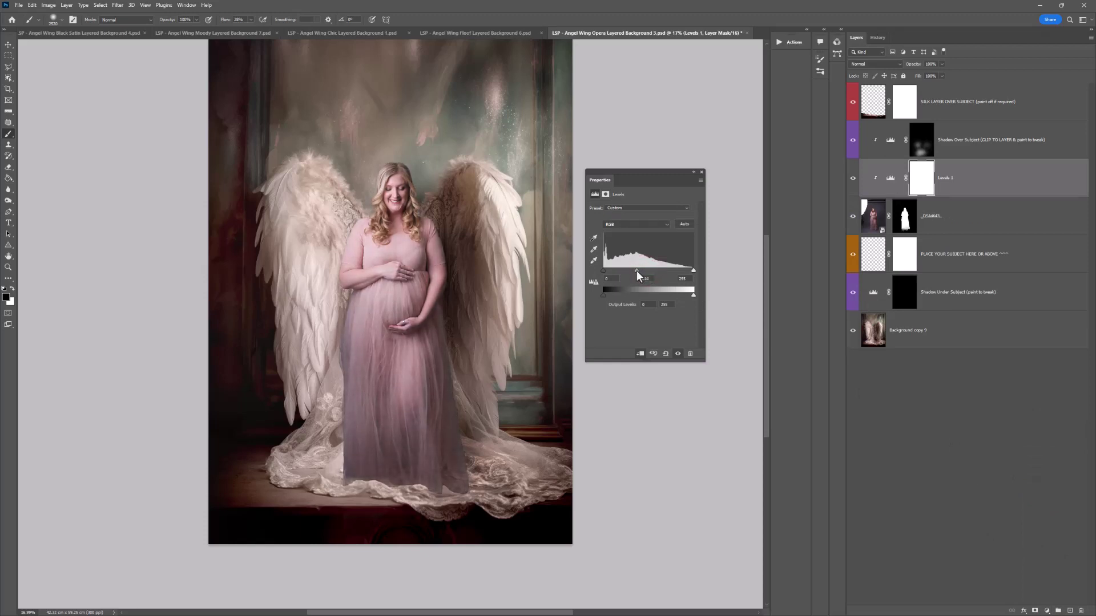
Invert the Levels 1 mask to black and paint white over the dress and left wing.
click(917, 183)
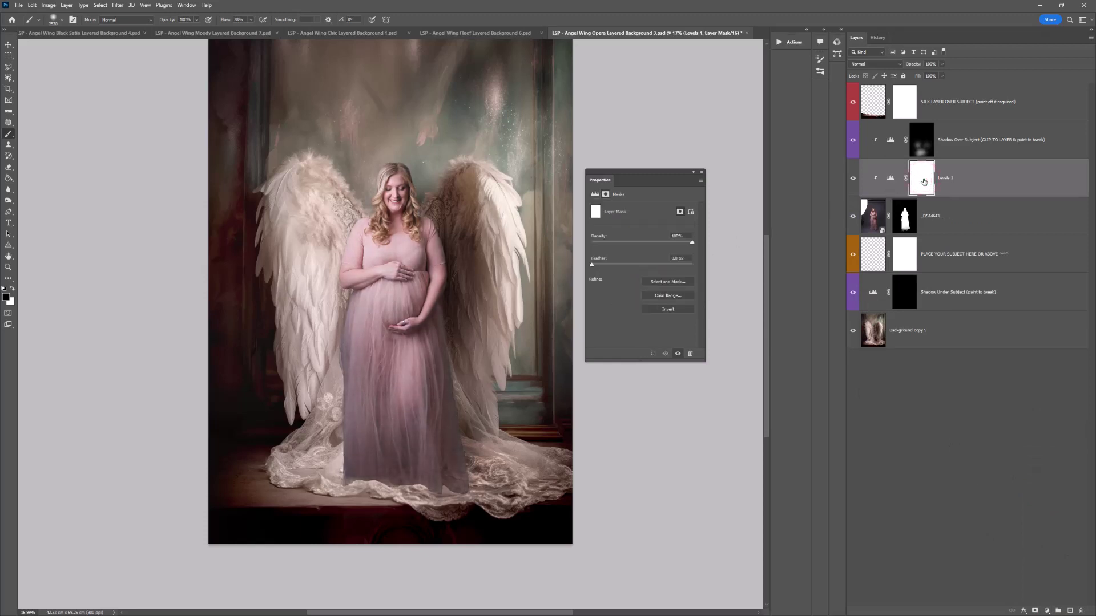
key(ctrl+i)
key(x)
click(458, 468)
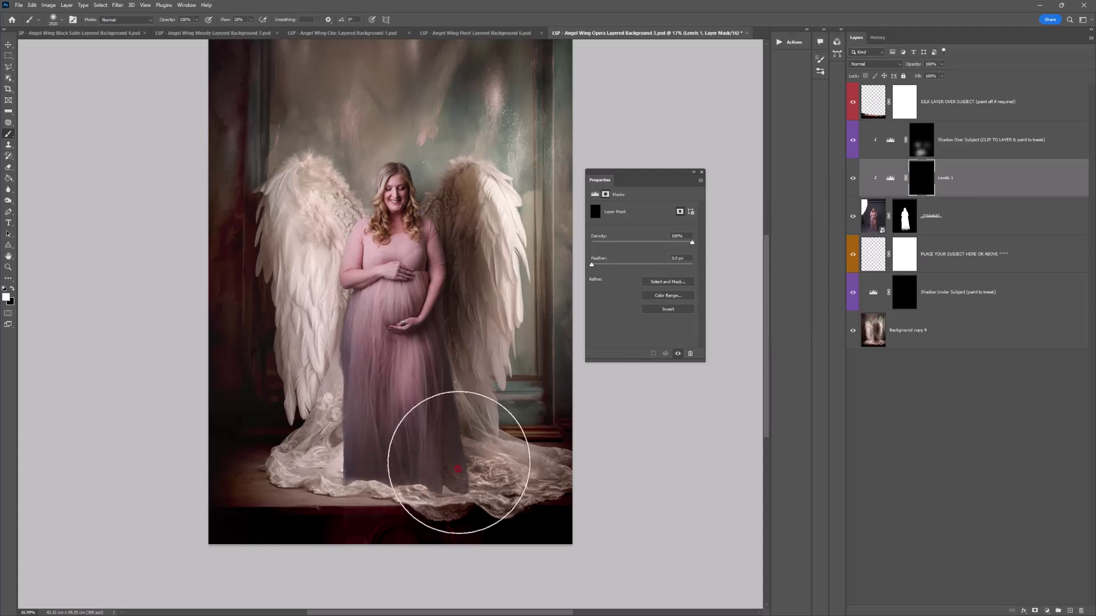
mouse_move(458, 467)
mouse_down()
mouse_move(465, 351)
mouse_move(464, 367)
mouse_move(471, 347)
mouse_move(483, 348)
mouse_up()
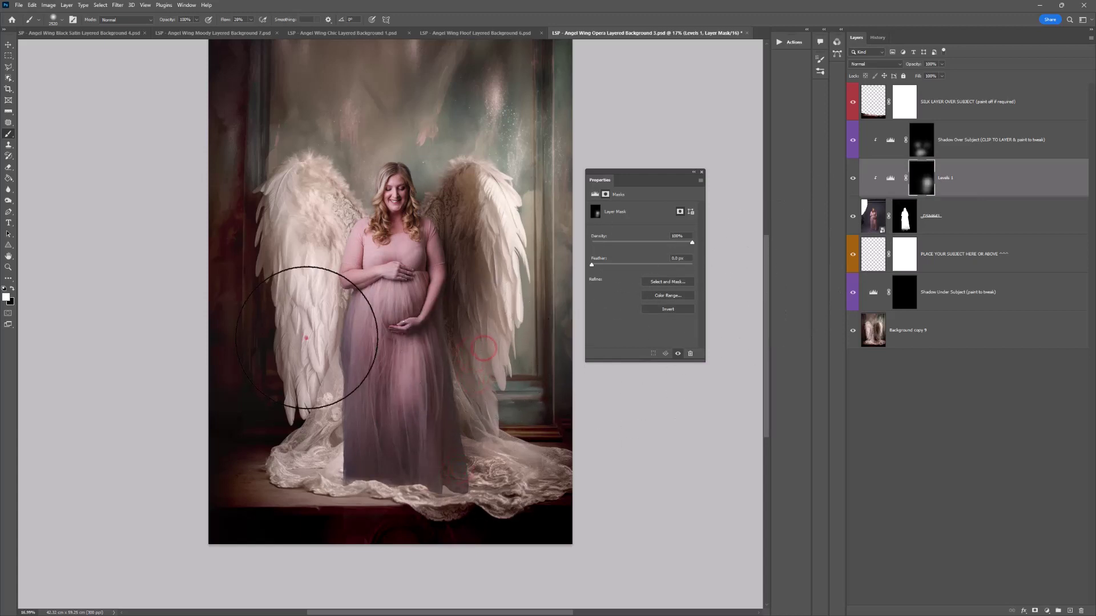
mouse_move(306, 338)
mouse_down()
mouse_move(299, 323)
mouse_move(323, 350)
mouse_move(354, 353)
mouse_move(311, 357)
mouse_move(345, 448)
mouse_move(428, 437)
mouse_move(460, 463)
mouse_move(476, 358)
mouse_move(468, 269)
mouse_move(502, 389)
mouse_move(517, 362)
mouse_move(380, 356)
mouse_up()
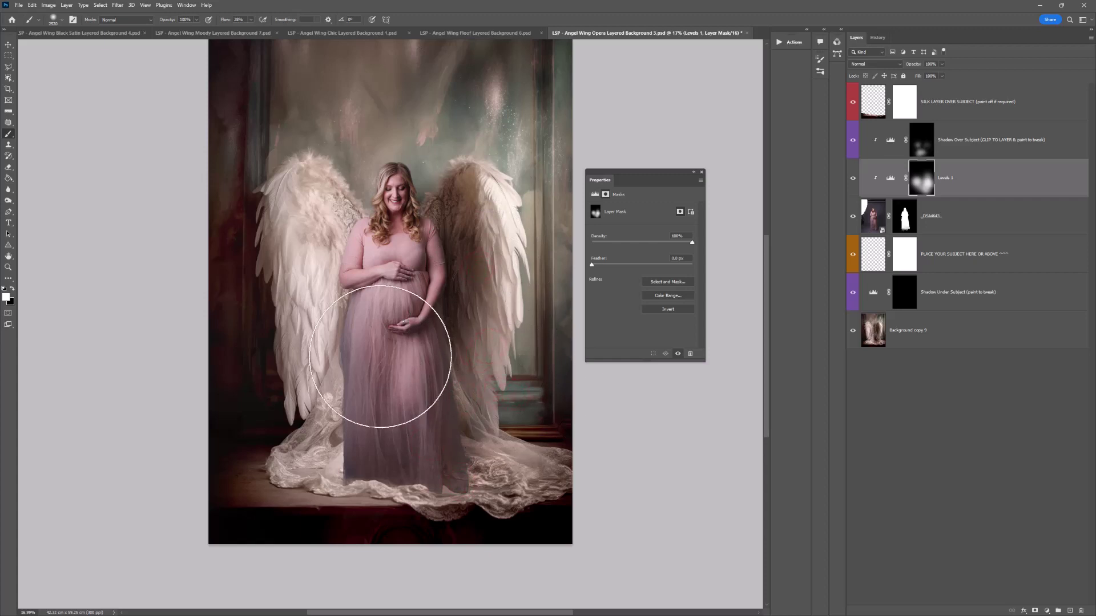
Paint soft white shading on the Shadow Under Subject mask behind her gown.
click(897, 291)
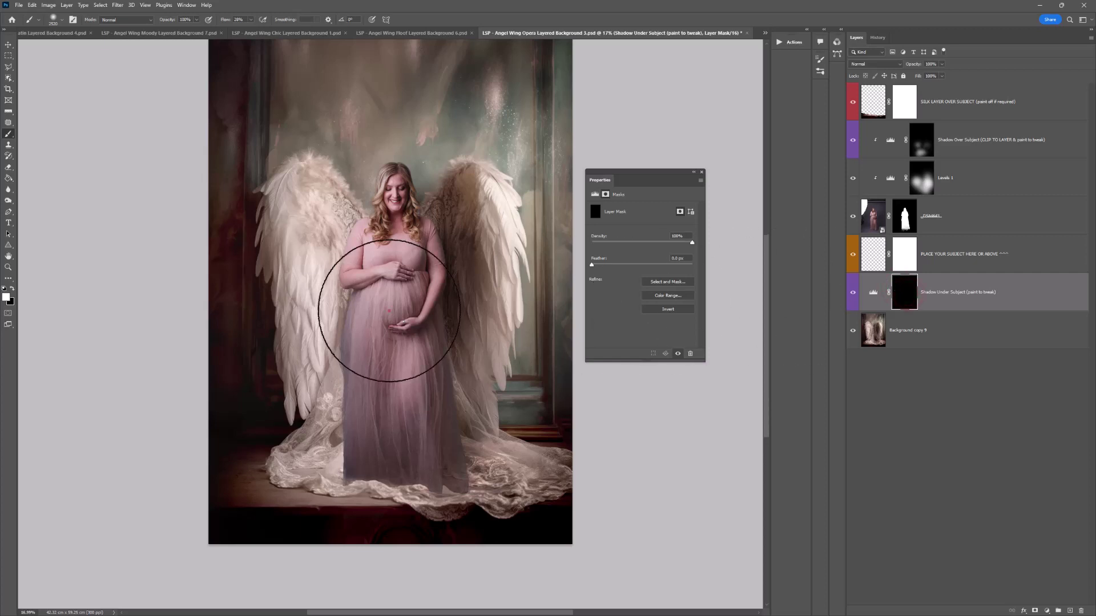
mouse_move(378, 311)
mouse_down()
mouse_move(403, 354)
mouse_move(386, 401)
mouse_move(389, 282)
mouse_move(325, 269)
mouse_move(448, 320)
mouse_move(337, 270)
mouse_move(445, 289)
mouse_move(465, 306)
mouse_move(320, 269)
mouse_move(348, 293)
mouse_move(333, 335)
mouse_move(440, 396)
mouse_move(483, 452)
mouse_move(563, 415)
mouse_up()
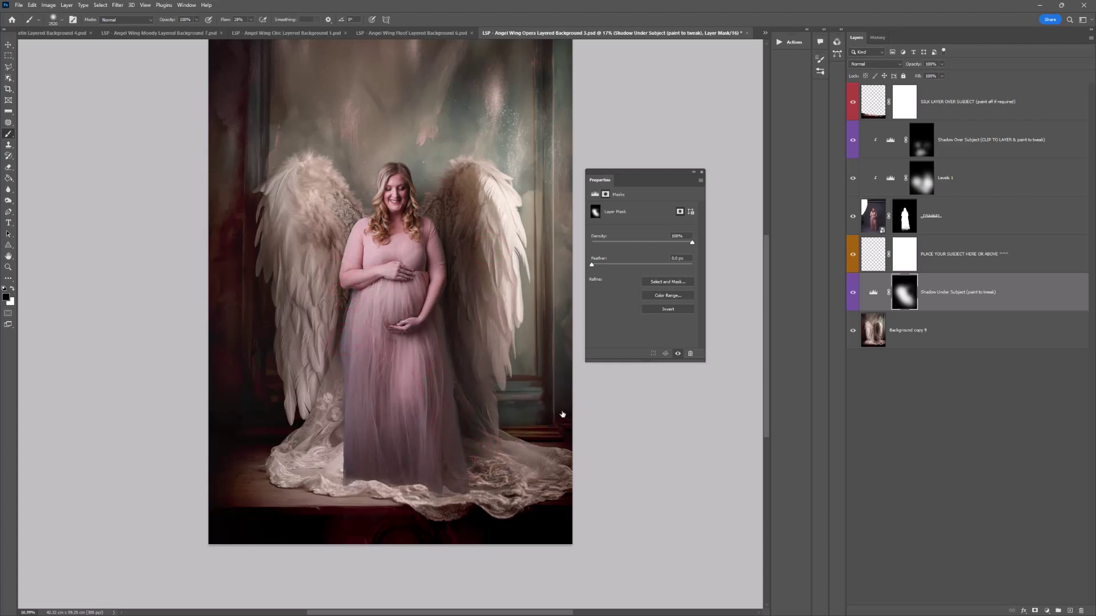
Add a Curves 1 adjustment above the subject photo with a slightly raised curve point.
click(945, 216)
click(1047, 612)
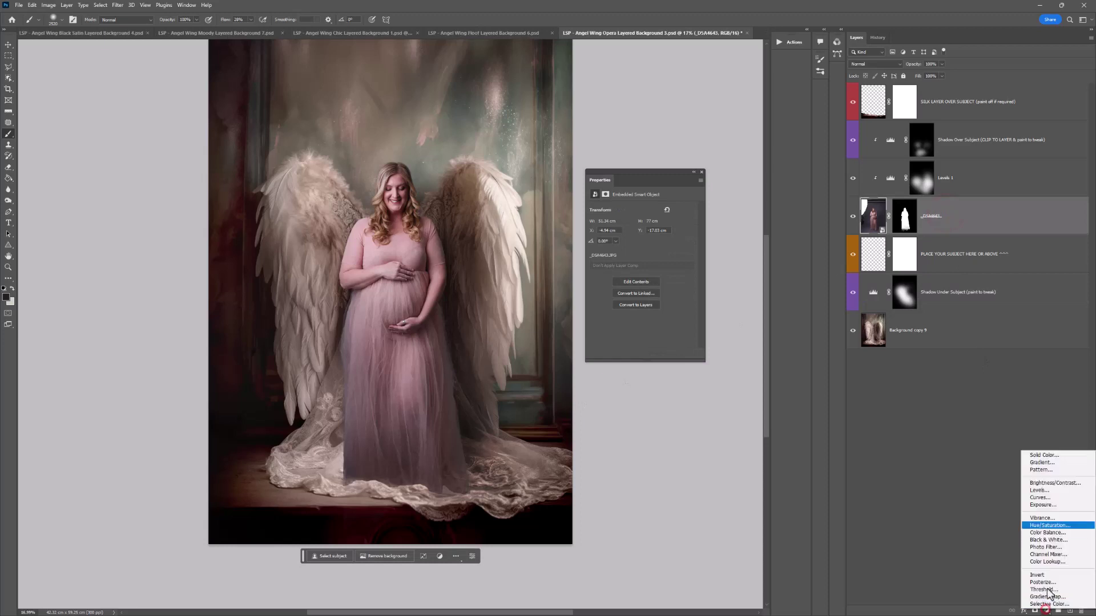
click(1051, 496)
drag(631, 288, 632, 281)
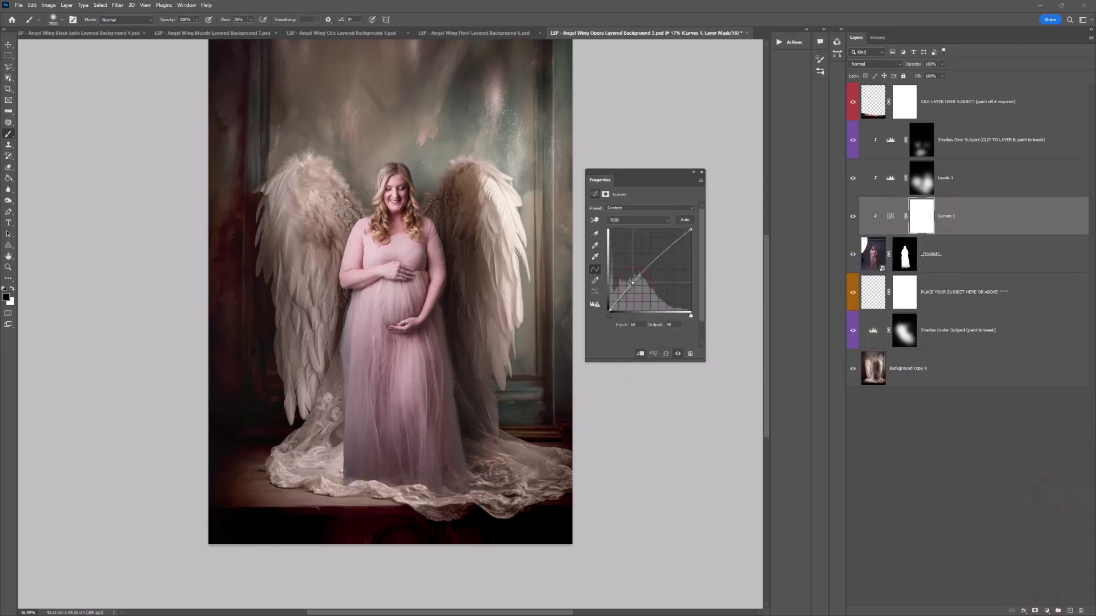
Invert the Curves 1 mask and paint the brightening back over the lower dress and skirt.
click(920, 218)
key(ctrl+i)
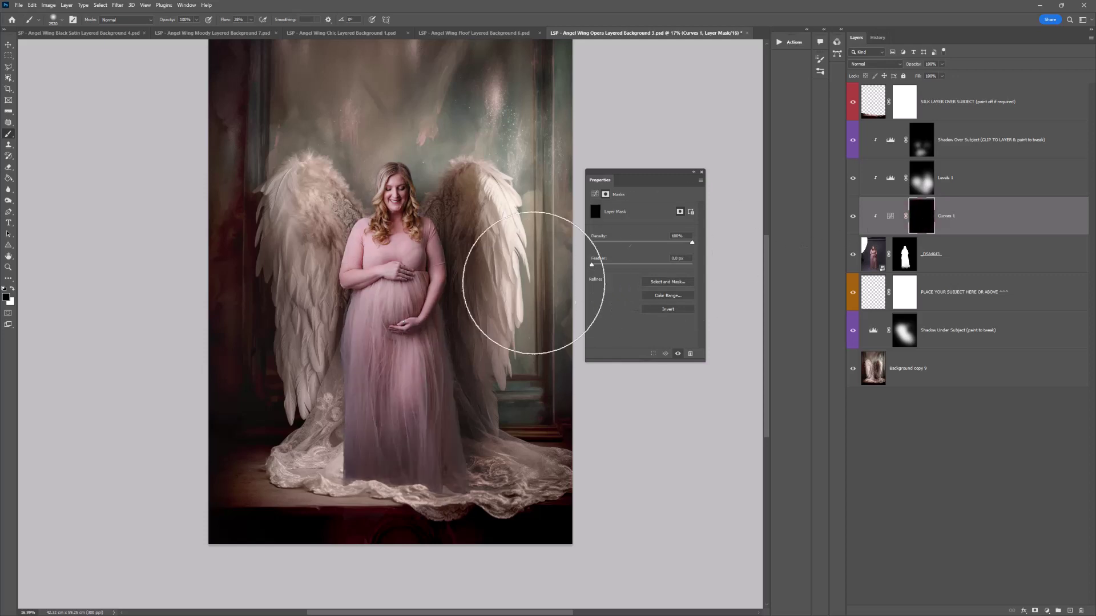
key(x)
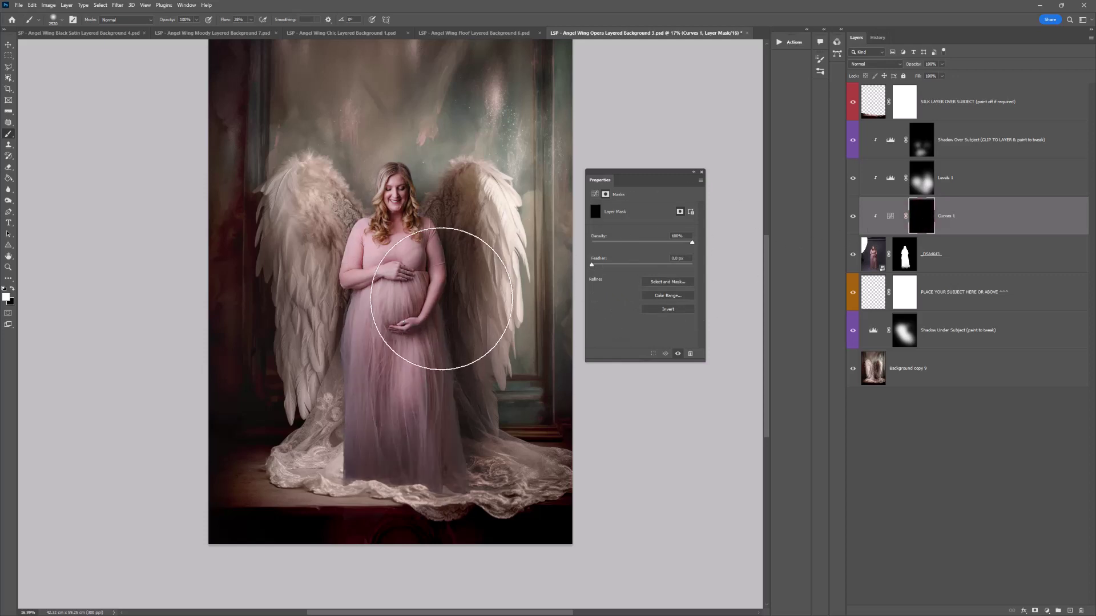
click(351, 411)
mouse_move(327, 353)
mouse_down()
mouse_move(318, 343)
mouse_move(327, 415)
mouse_move(400, 408)
mouse_up()
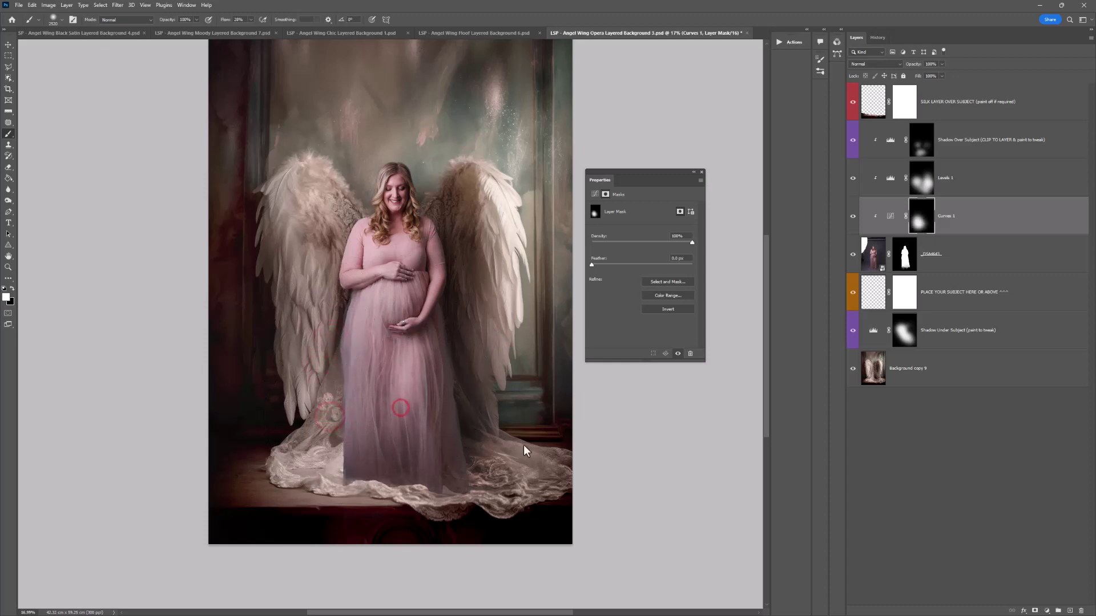
click(1047, 611)
Add a 25% warming Photo Filter and paint black on its mask over the belly.
click(1056, 548)
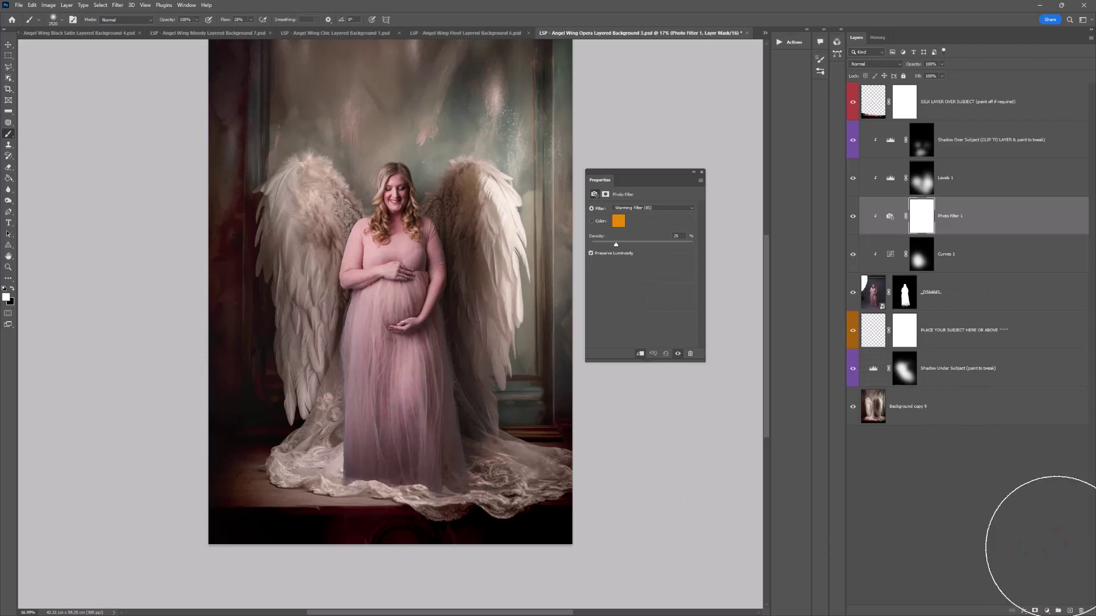
key(x)
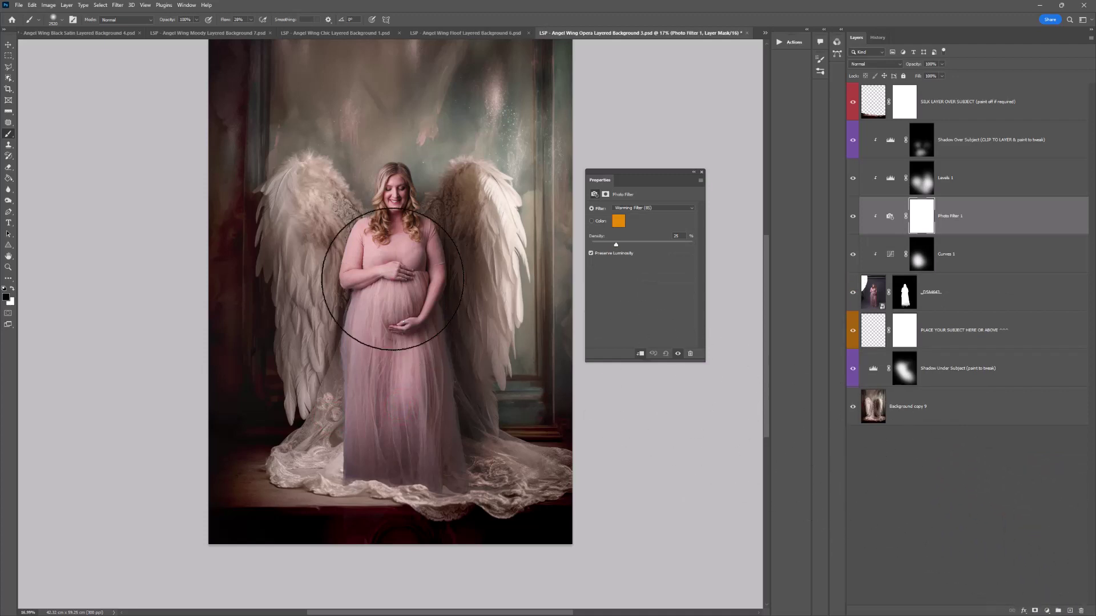
drag(393, 279, 403, 327)
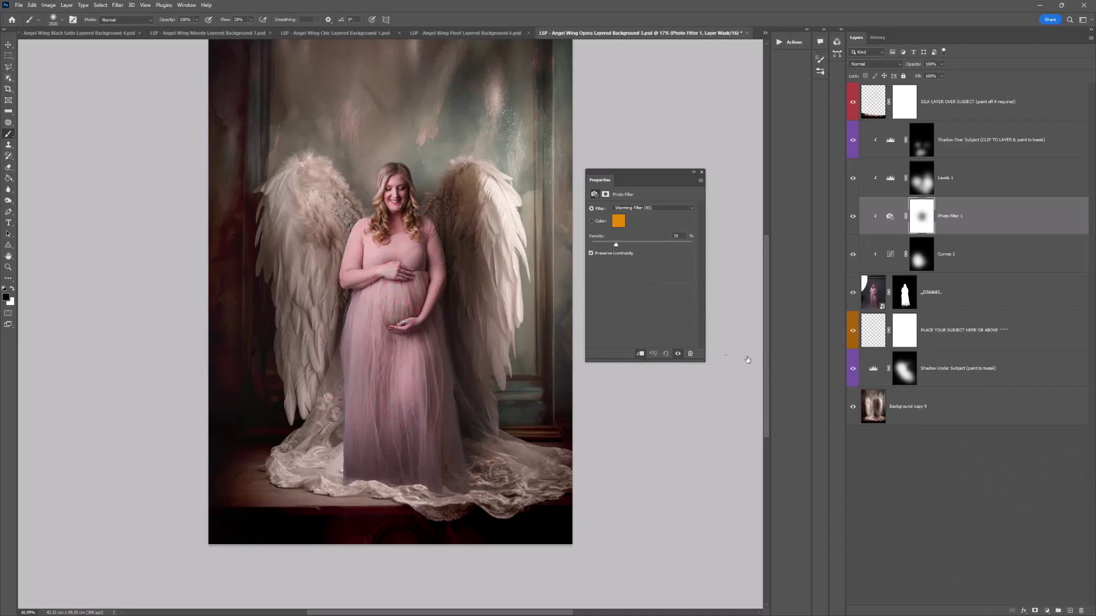
Toggle the subject layers to compare, then switch to Floof and hide its lower shadow layers.
drag(852, 369, 845, 141)
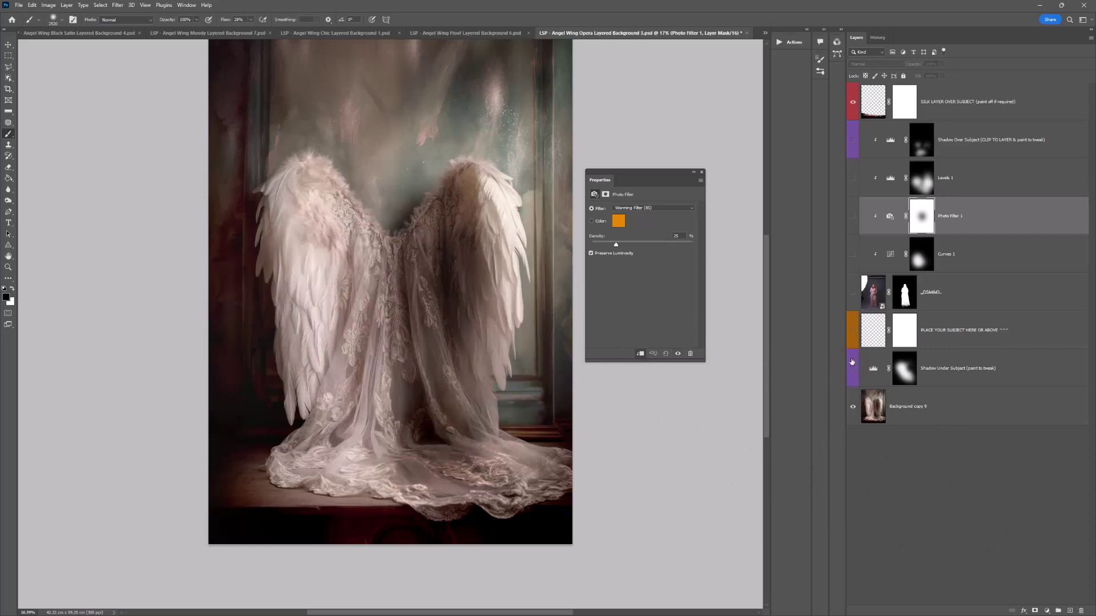
drag(852, 370, 851, 141)
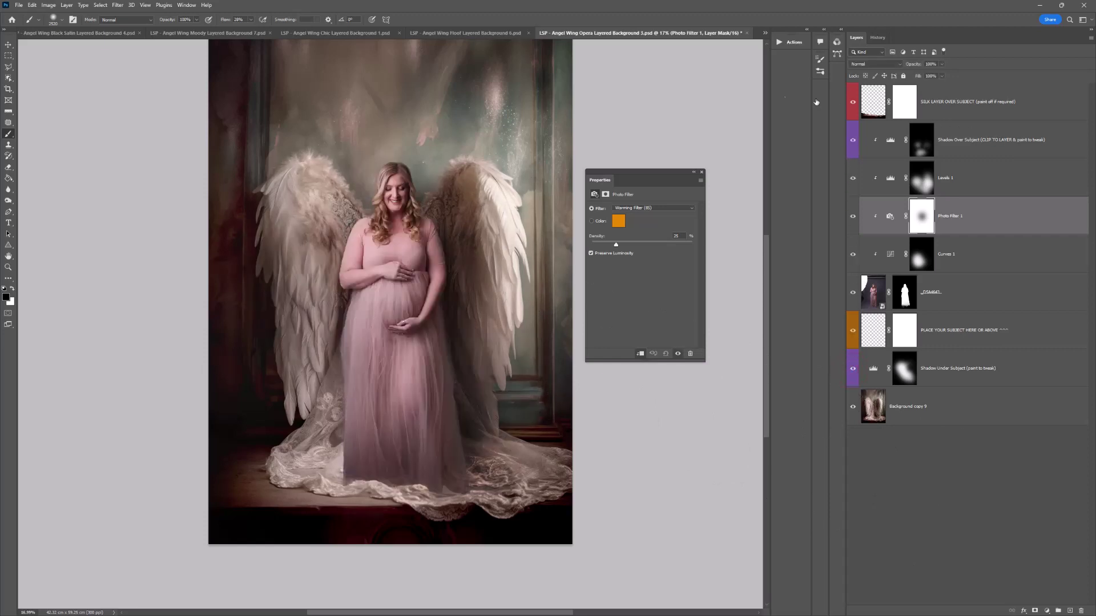
click(495, 33)
drag(853, 254, 852, 175)
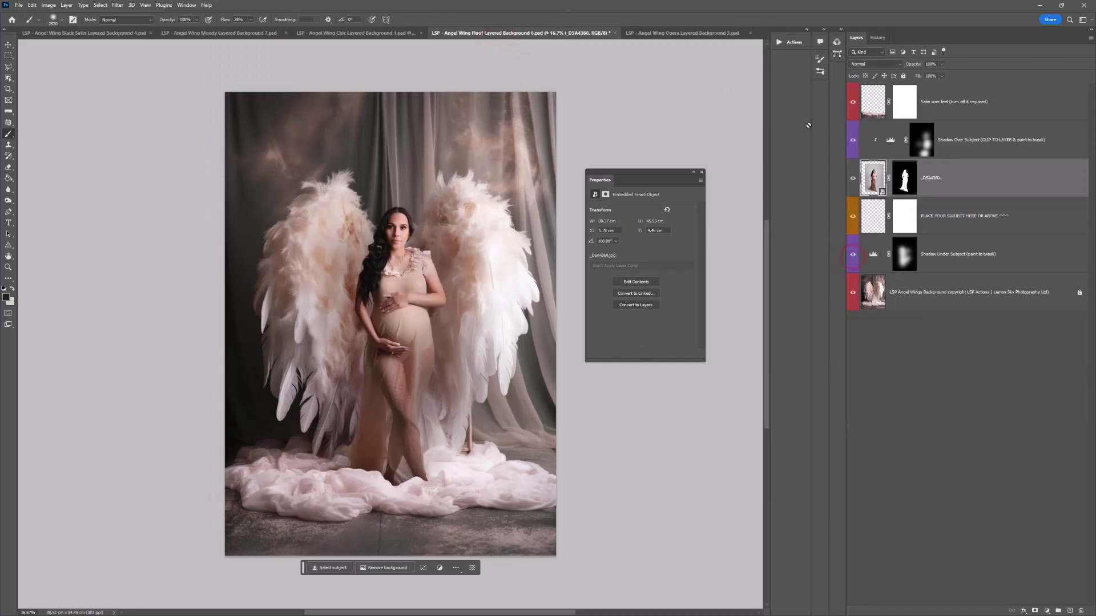
Compare the Chic and Floof documents, toggling Chic's subject layers off and back on.
click(337, 34)
drag(852, 292, 852, 131)
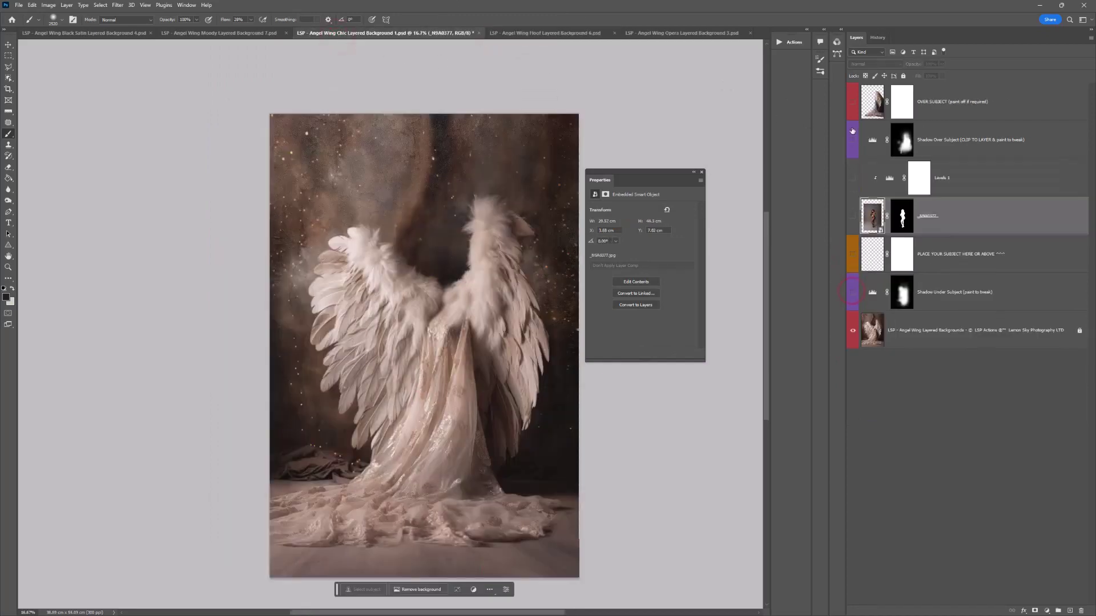
drag(852, 294, 853, 137)
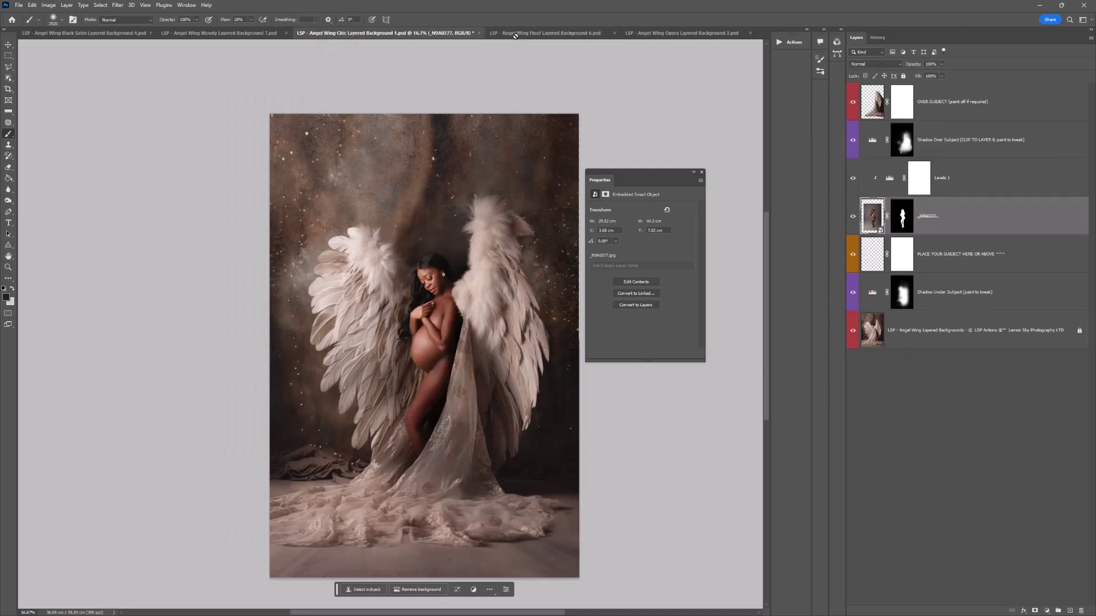
click(536, 33)
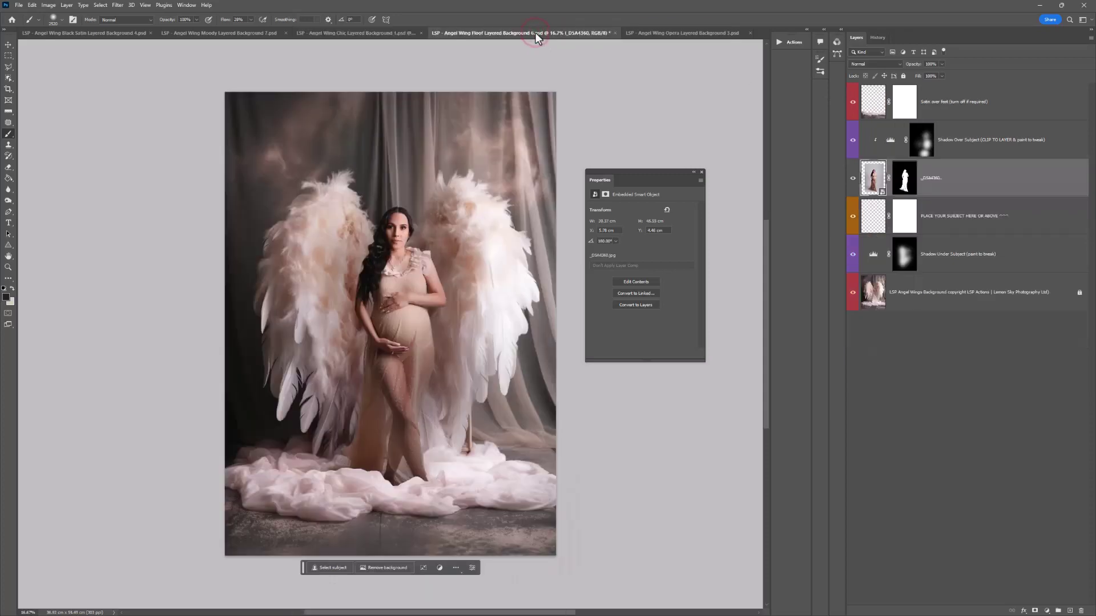
click(392, 33)
click(547, 32)
Hide the original subject and shadow layers in Opera, then return to Floof.
click(653, 33)
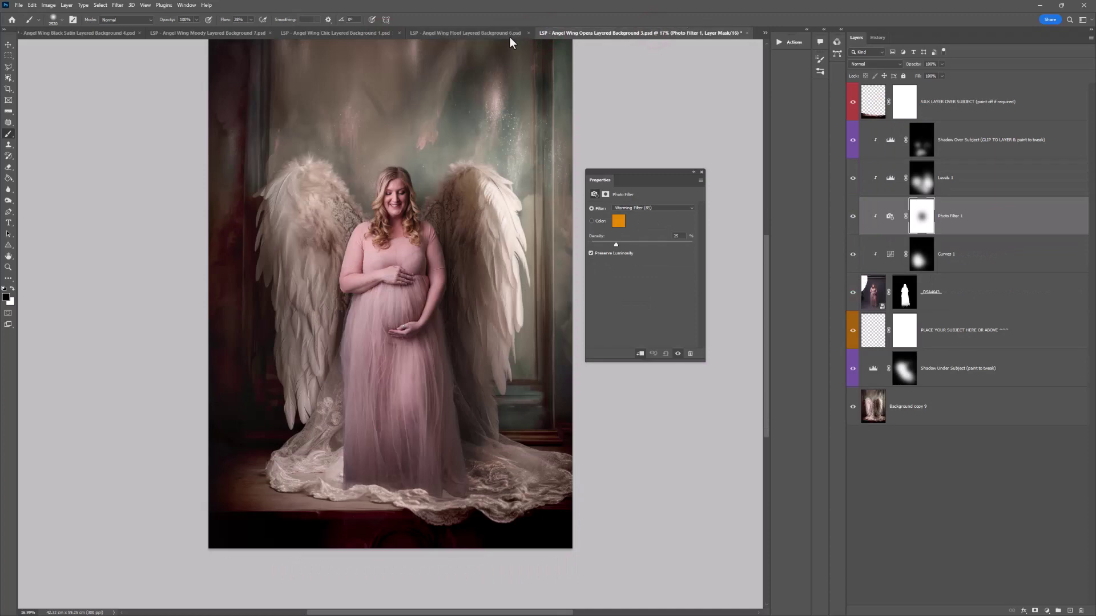
drag(852, 140, 850, 322)
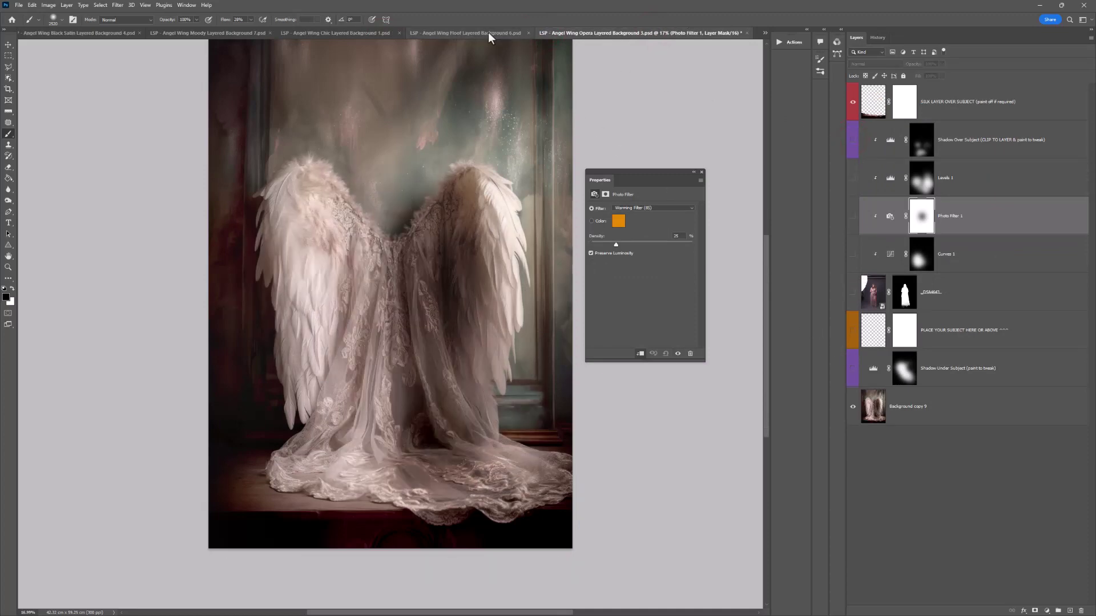
click(487, 32)
Copy the Shadow Over Subject and _DSA4360 layers from Floof into the Opera image.
click(955, 147)
shift+click(948, 183)
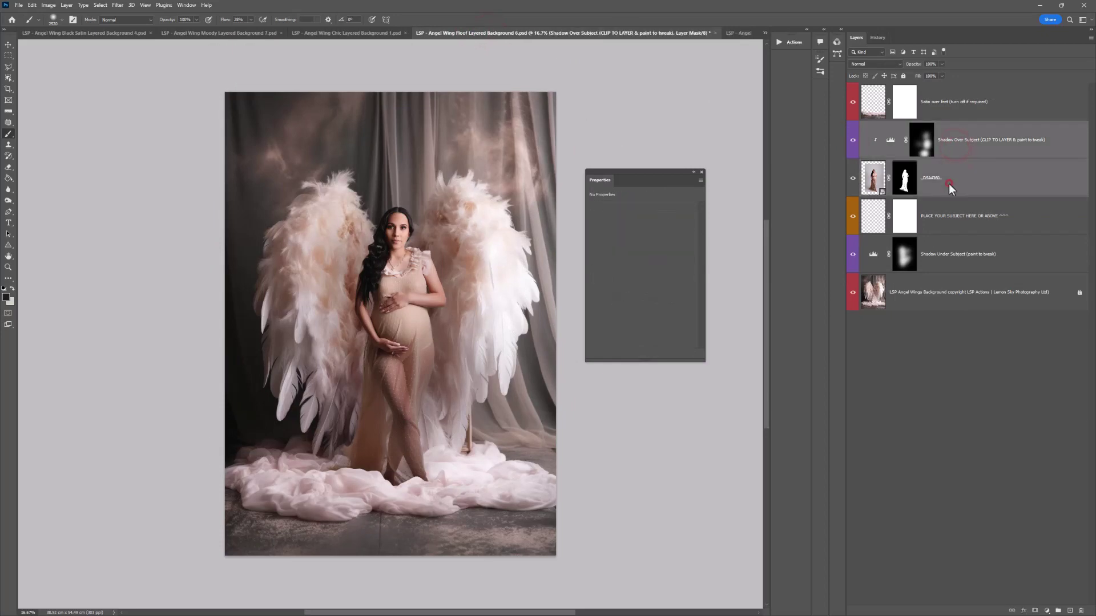
drag(963, 190, 412, 377)
Flip the new subject horizontally and brush its mask to blend the hem around the feet.
key(ctrl+t)
right_click(421, 289)
click(464, 469)
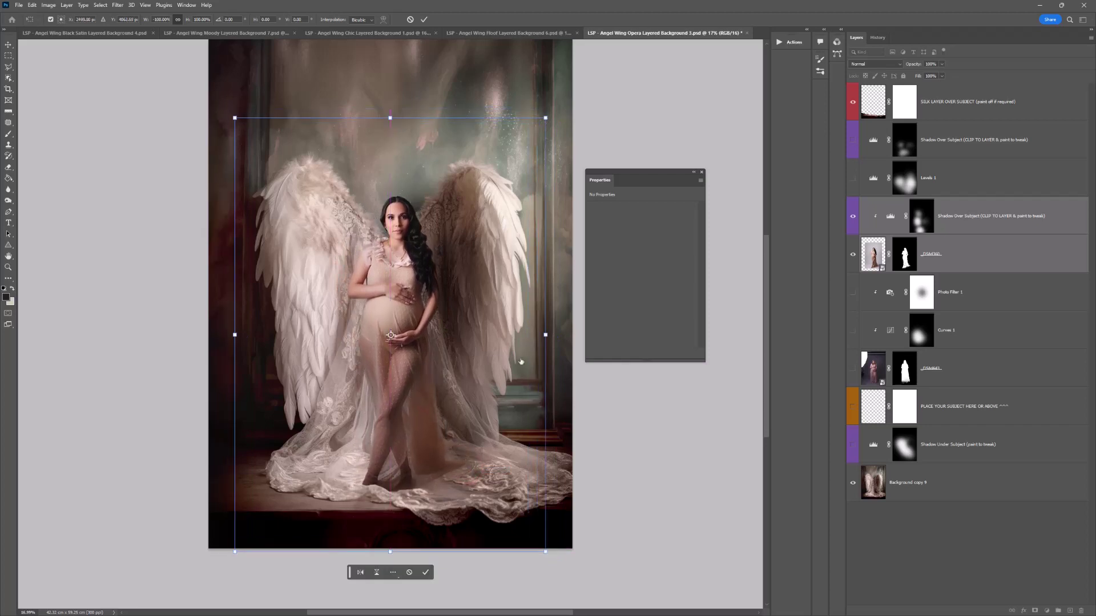
click(904, 252)
key(b)
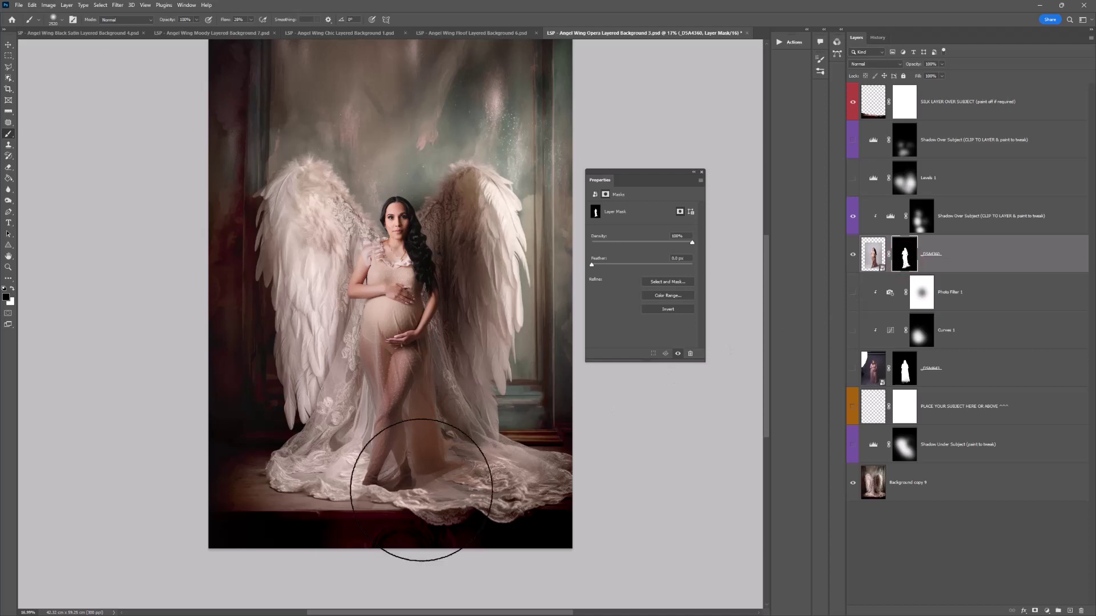
drag(421, 486, 502, 501)
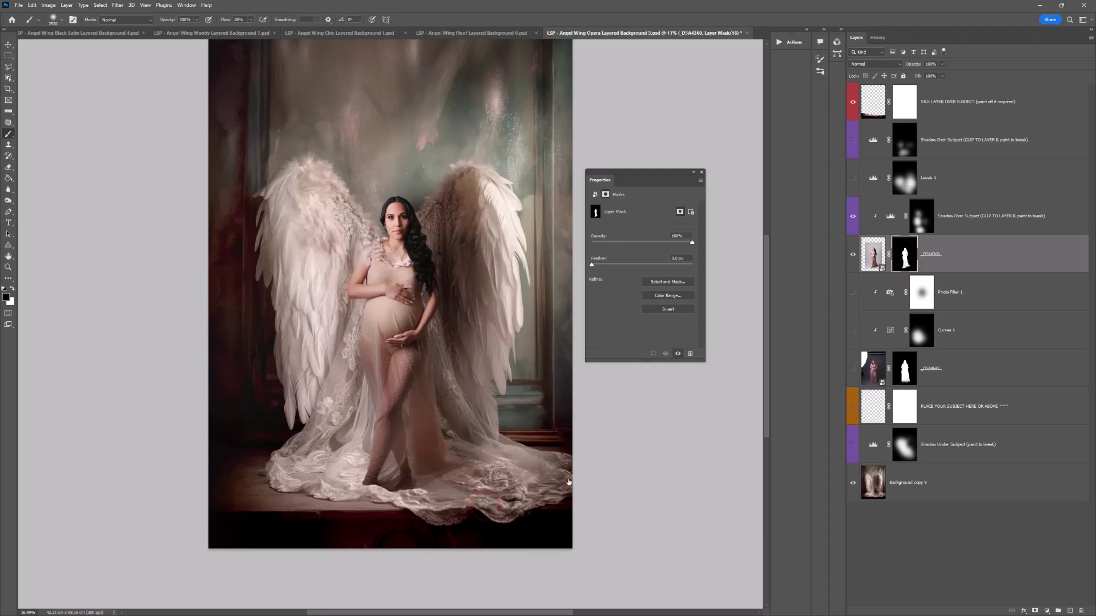
click(852, 254)
Try copying the subject and Shadow Over Subject into another document, then dismiss the duplicate-layer error.
click(852, 255)
shift+click(955, 217)
drag(970, 217, 675, 92)
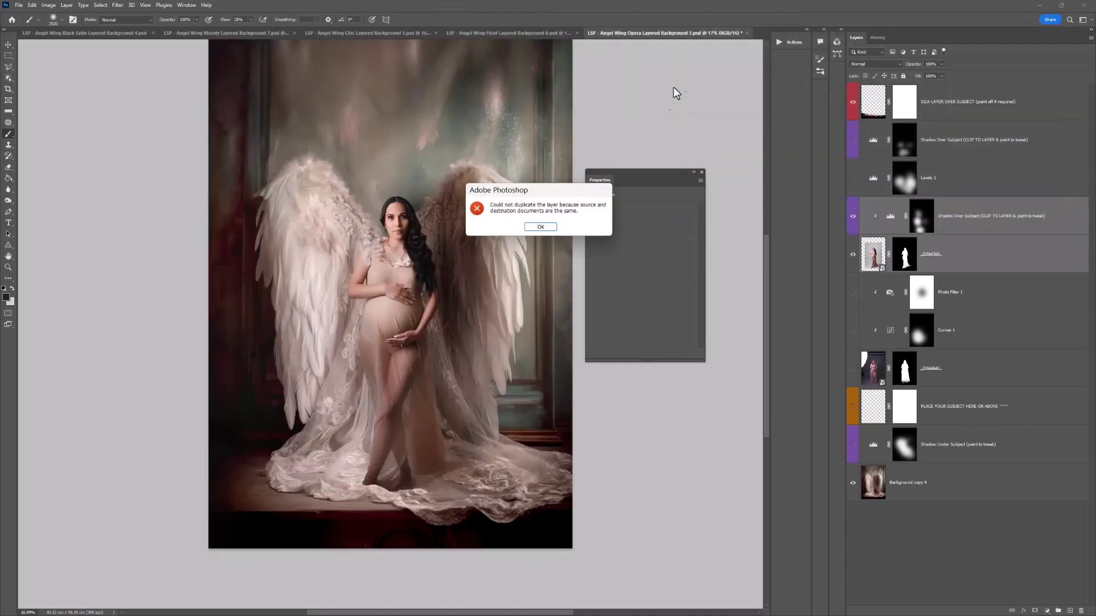
click(549, 226)
Cycle through Floof, Opera and Chic, then toggle the _N9A0377 mask off and back on.
click(457, 33)
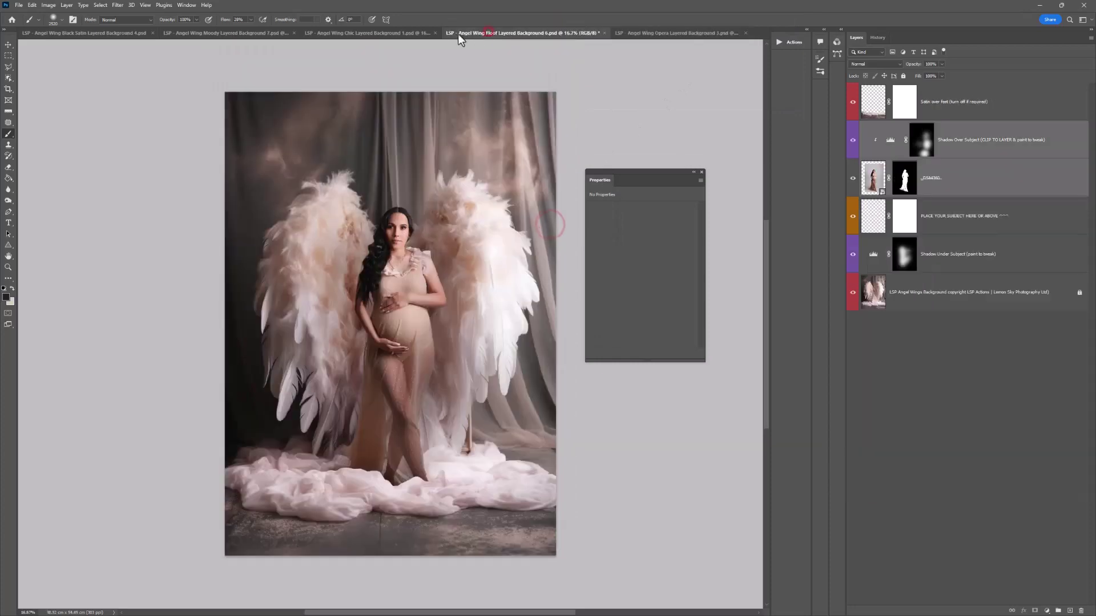
click(402, 36)
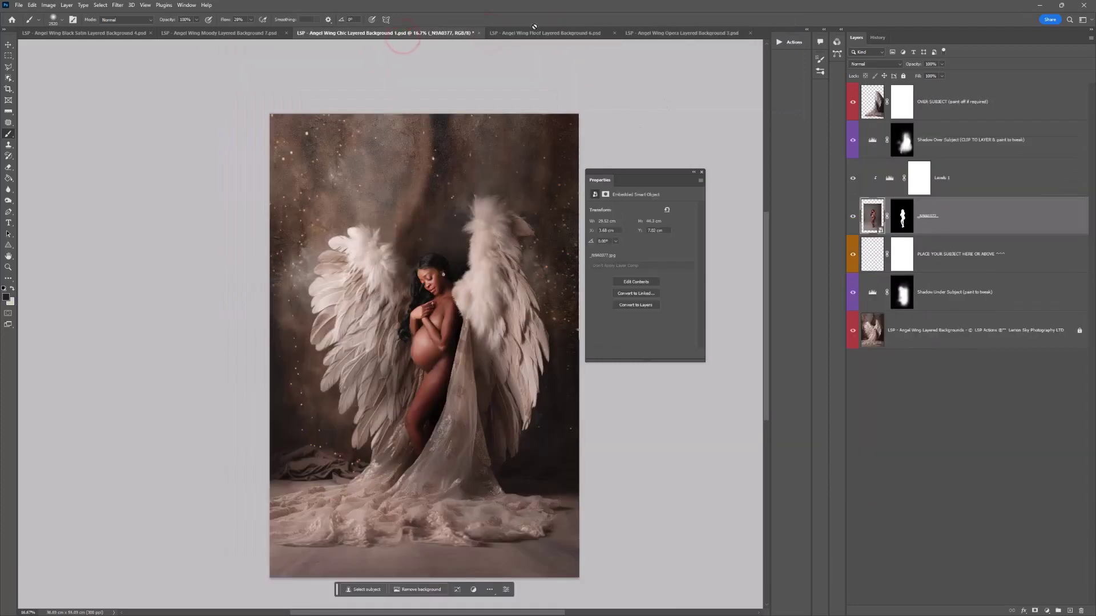
click(554, 32)
click(623, 33)
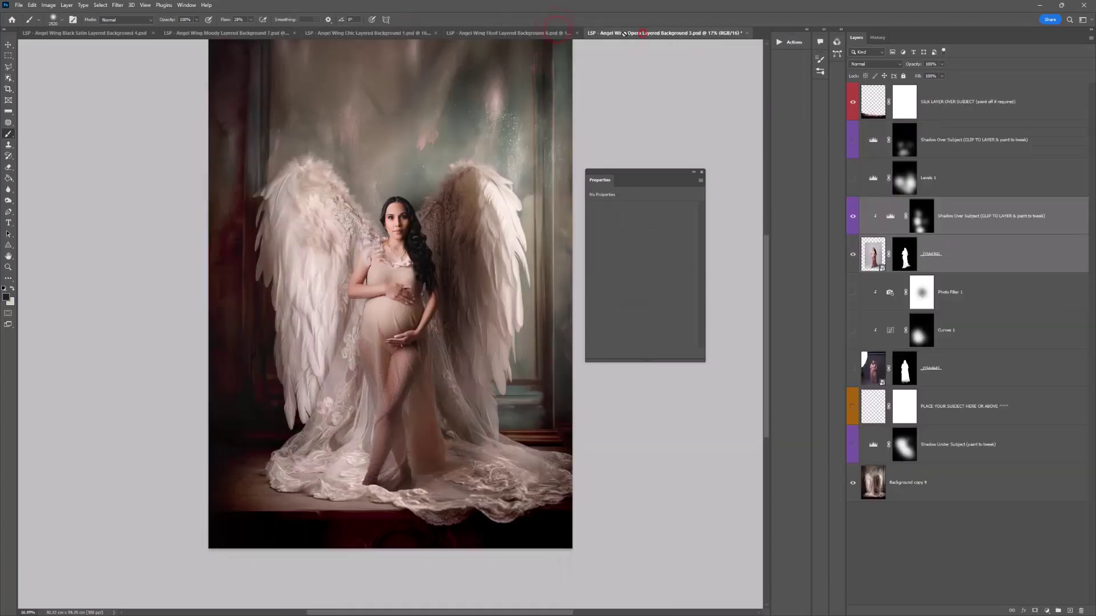
click(495, 32)
click(360, 33)
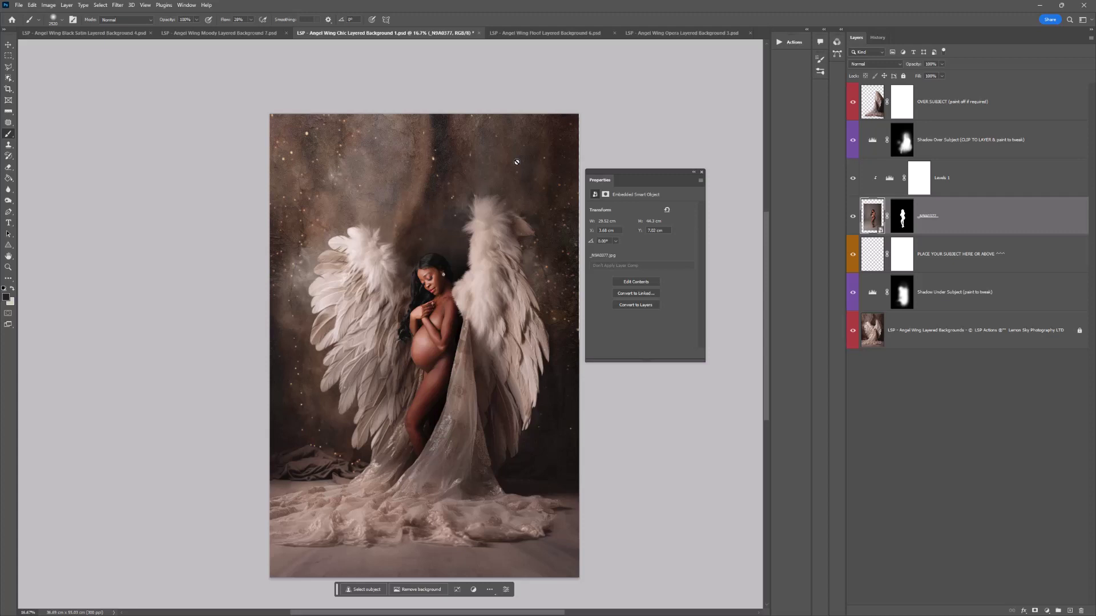
shift+click(908, 221)
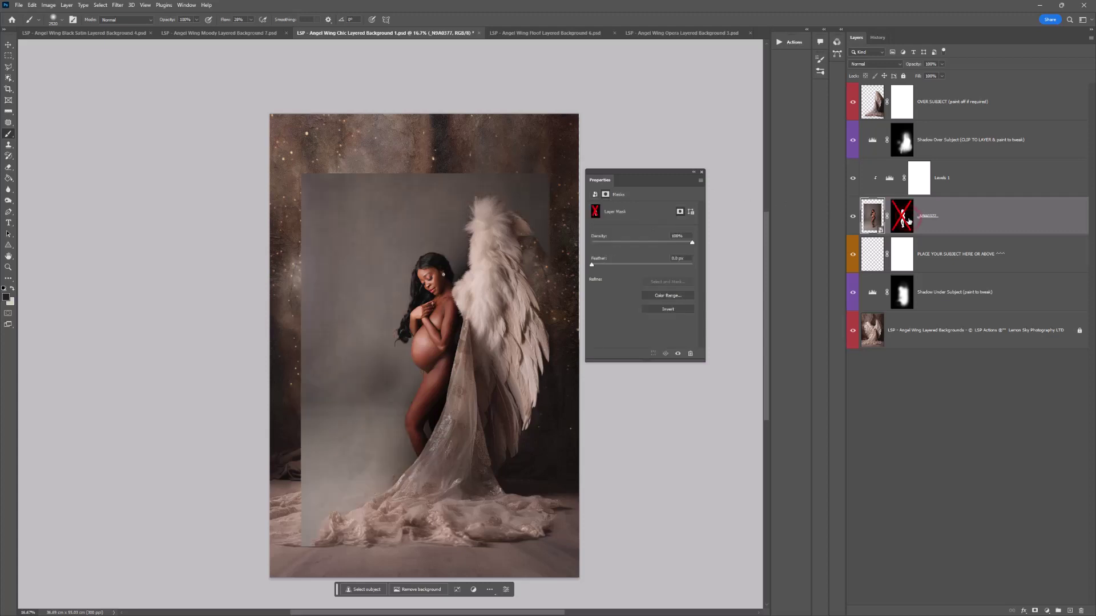
shift+click(908, 221)
shift+click(908, 221)
shift+click(908, 221)
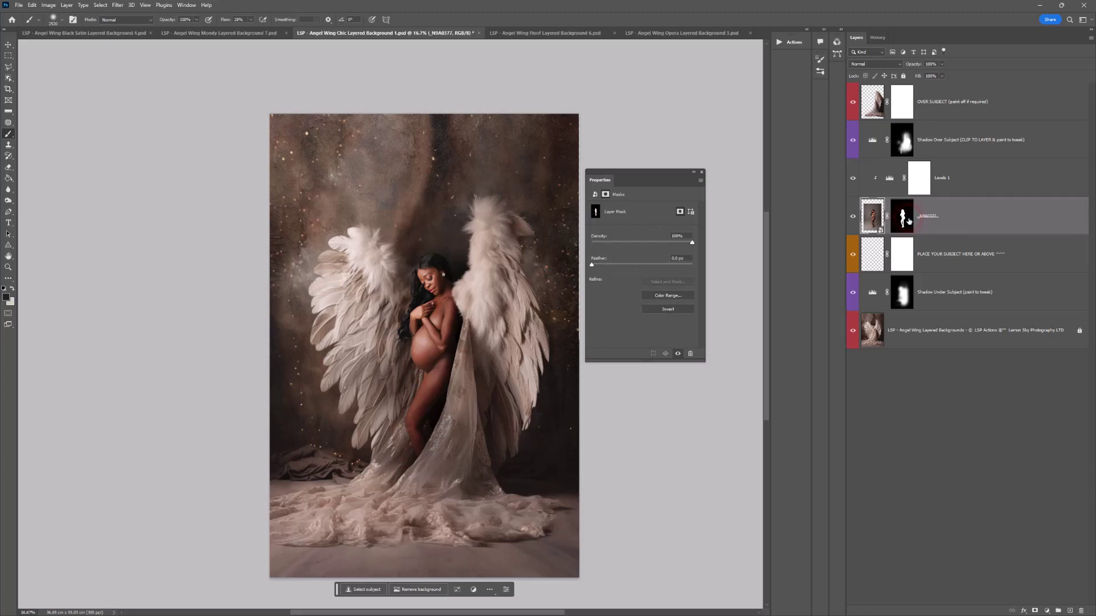